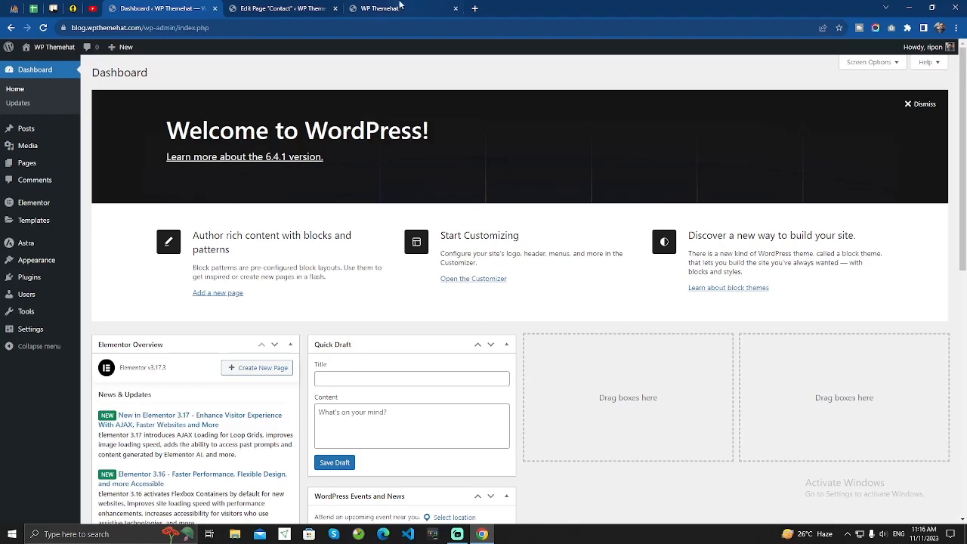
Confirm the live Contact page is still empty, then view the installed themes with Astra active.
click(400, 6)
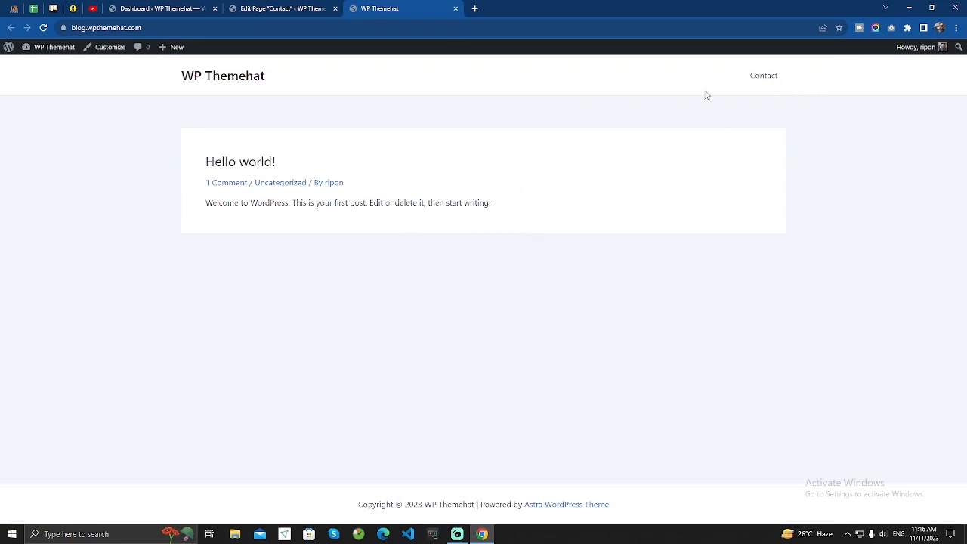
click(764, 77)
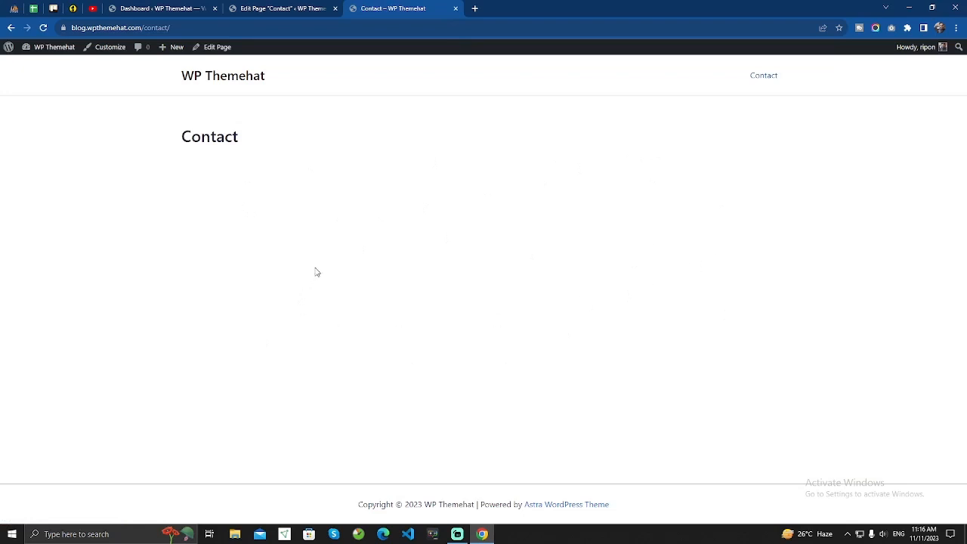
click(136, 11)
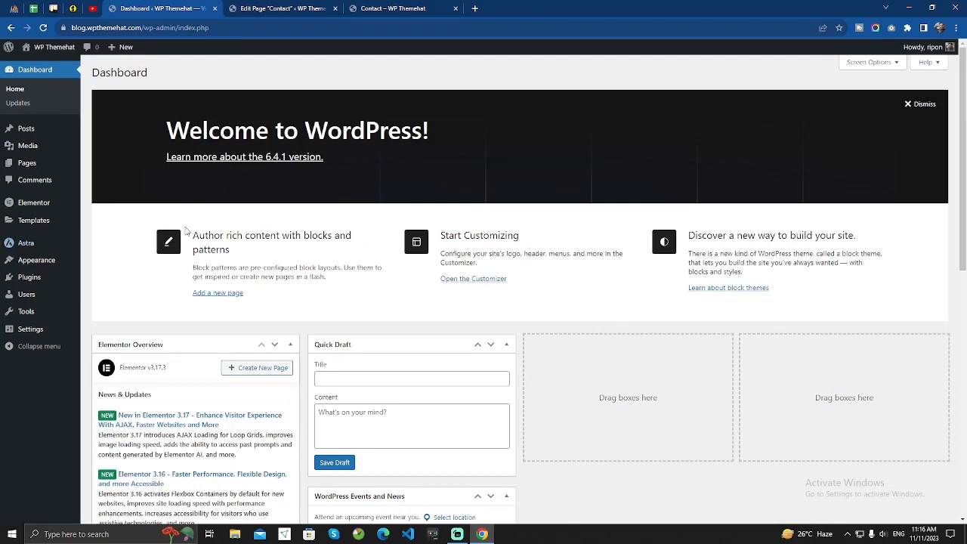
click(42, 261)
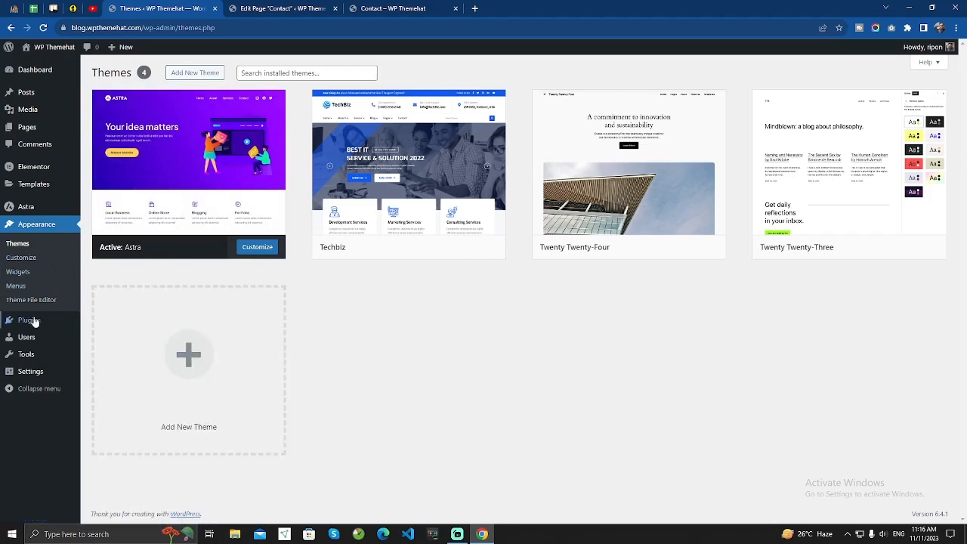
Search the plugin directory for 'contact form 7', then install and activate it.
mouse_move(41, 321)
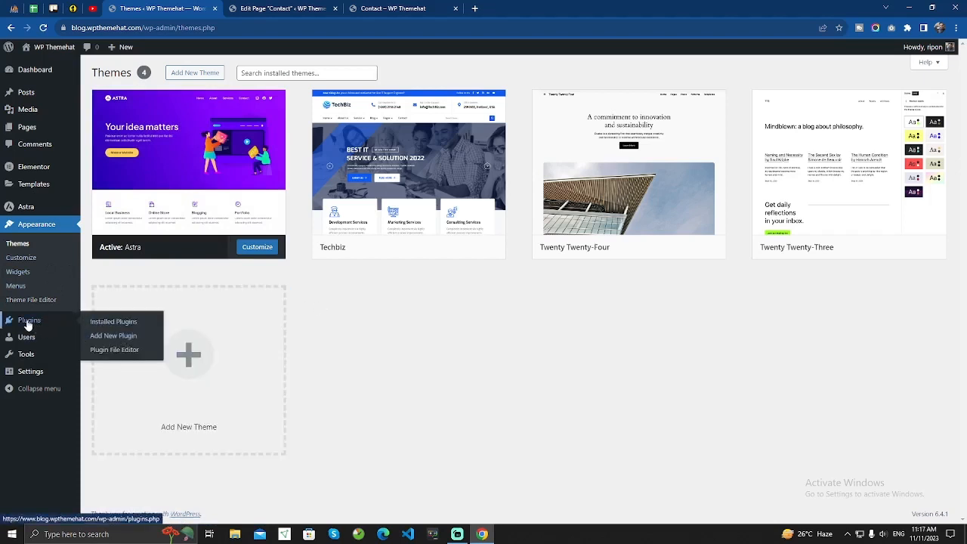
click(111, 336)
click(839, 101)
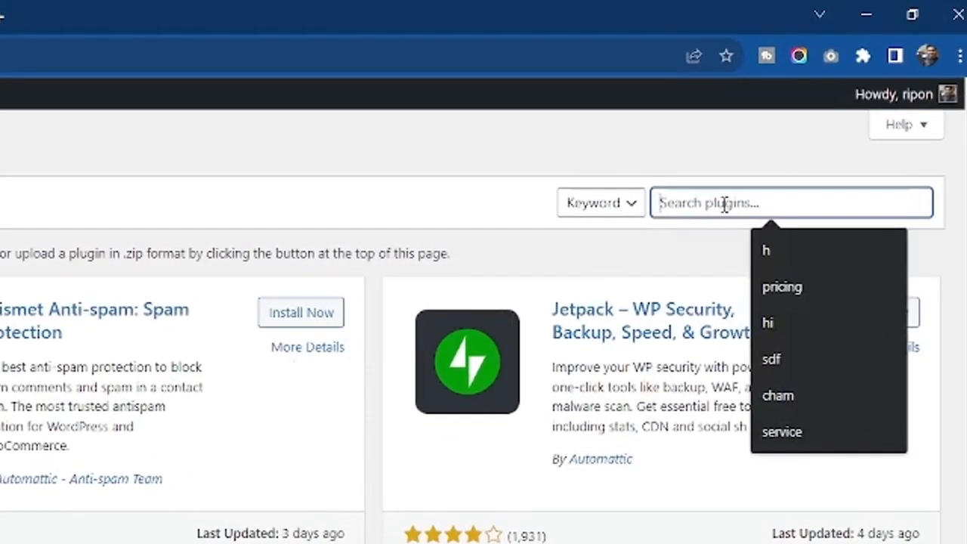
text(contact)
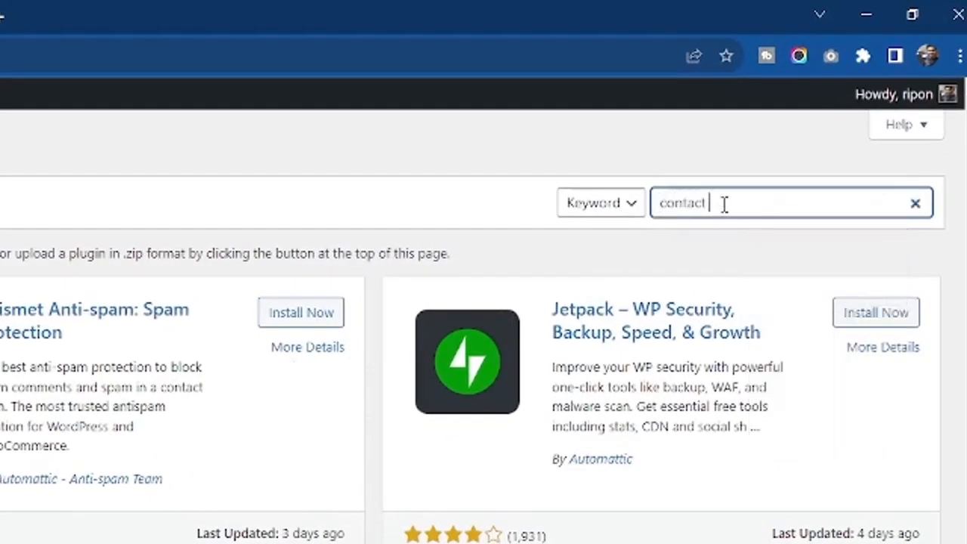
text( form 7)
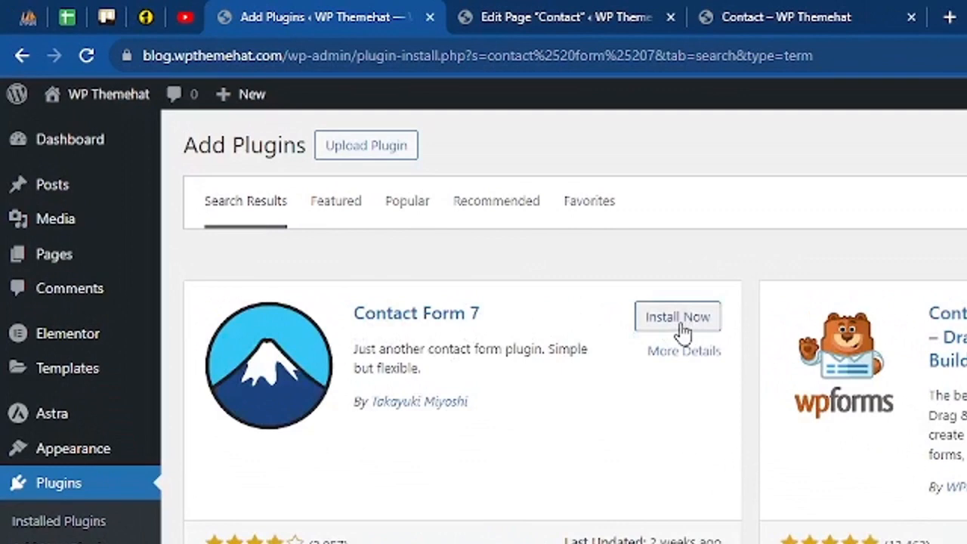
click(680, 324)
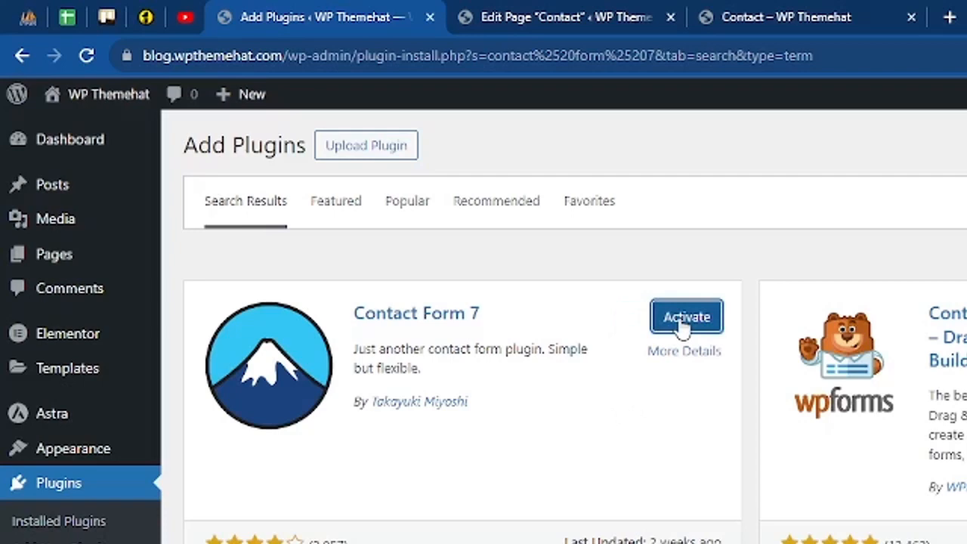
click(684, 323)
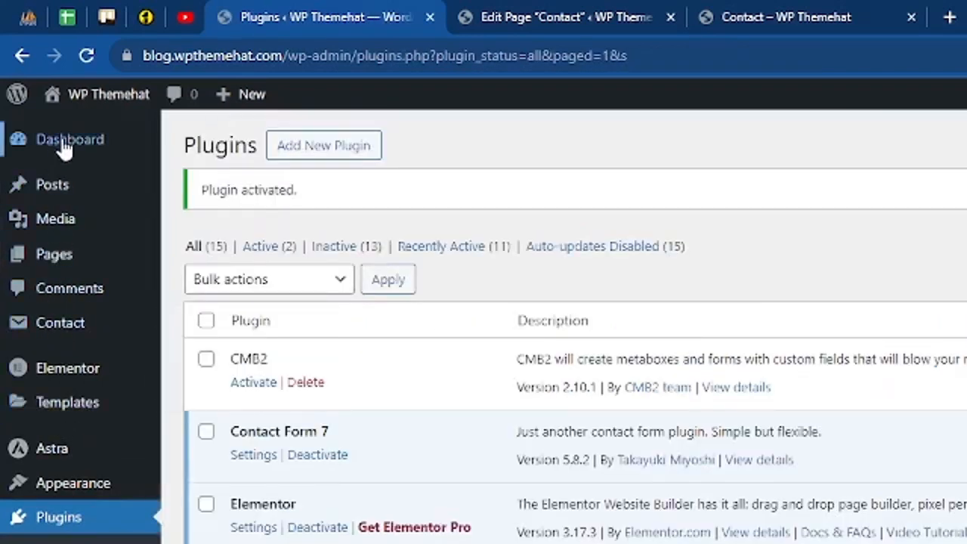
Copy the Contact form 1 shortcode from the Contact Forms list.
mouse_move(62, 324)
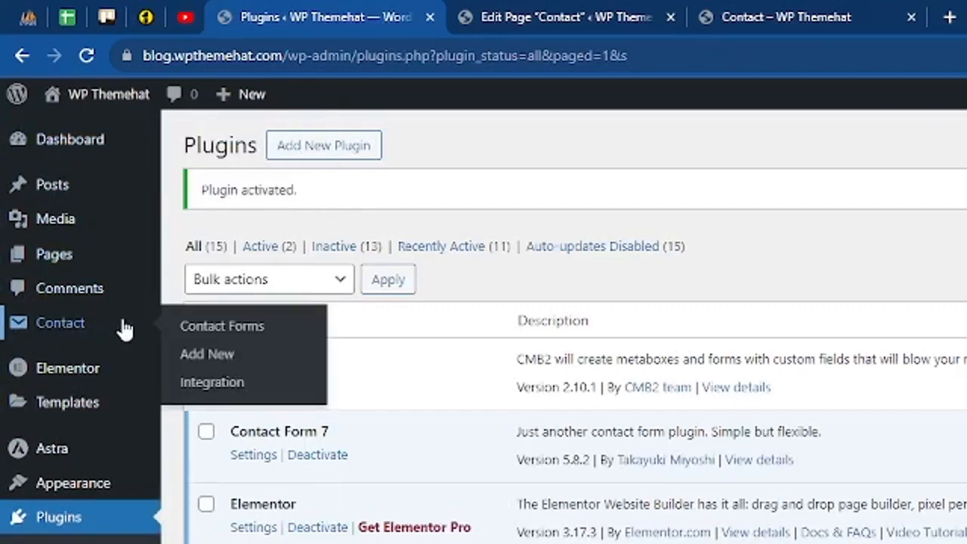
click(75, 328)
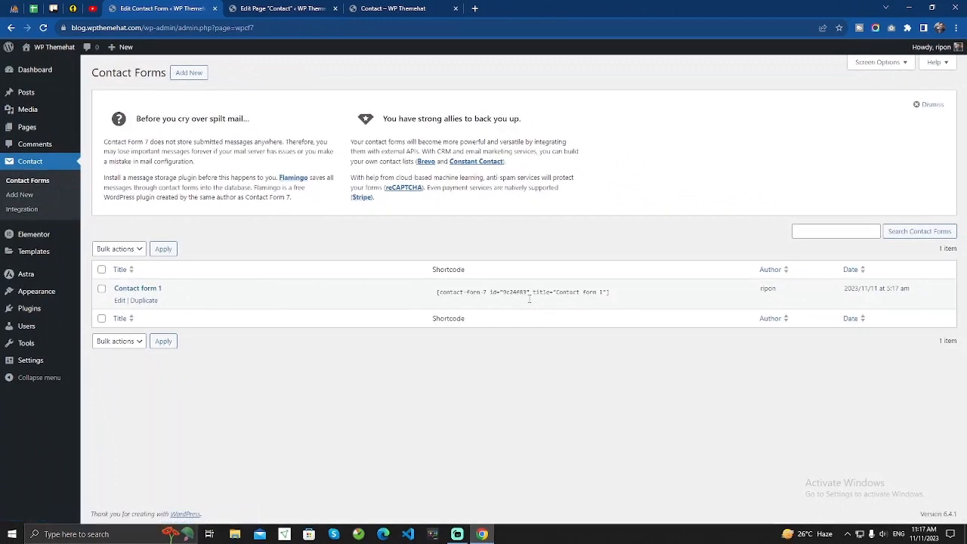
click(522, 292)
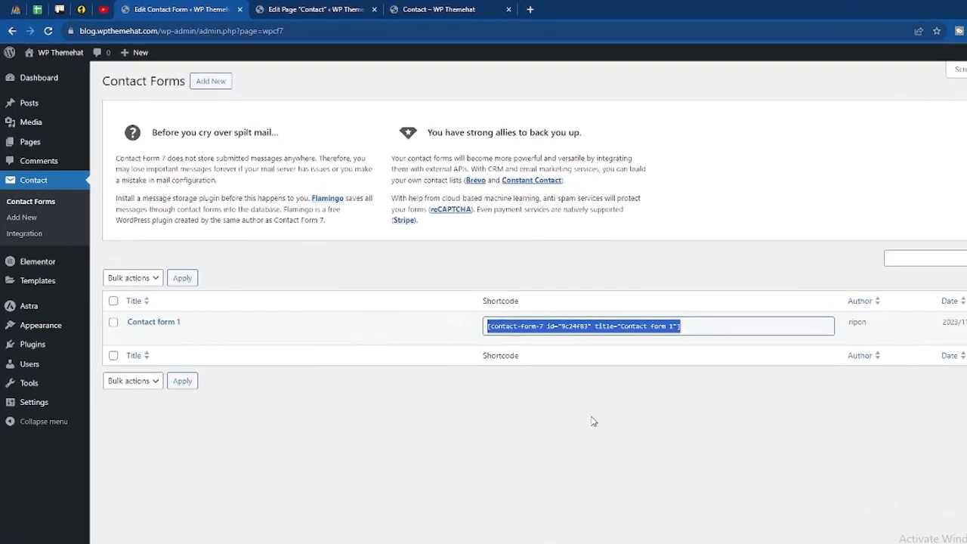
Add a Contact Form 7 block set to Contact form 1 on the Contact page and update it.
click(326, 10)
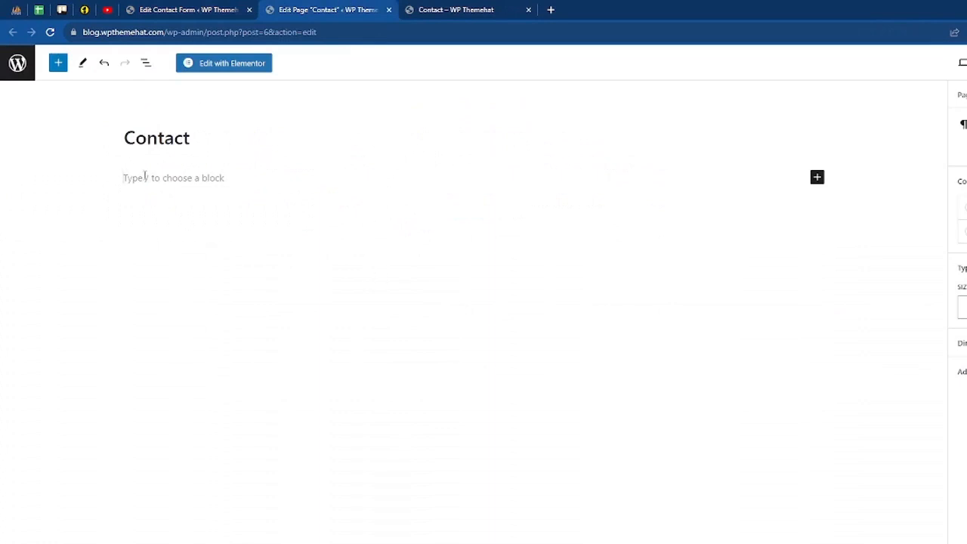
click(50, 32)
click(185, 190)
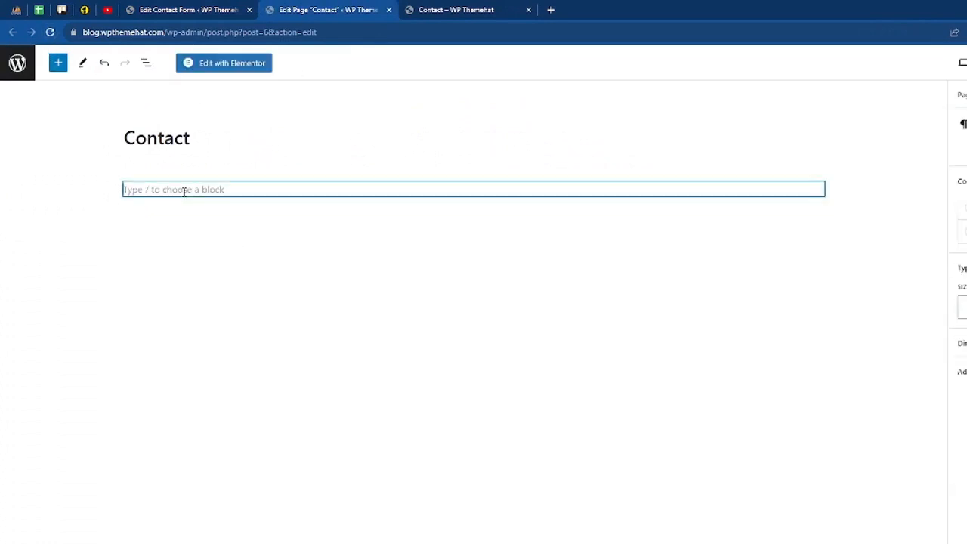
text(/con)
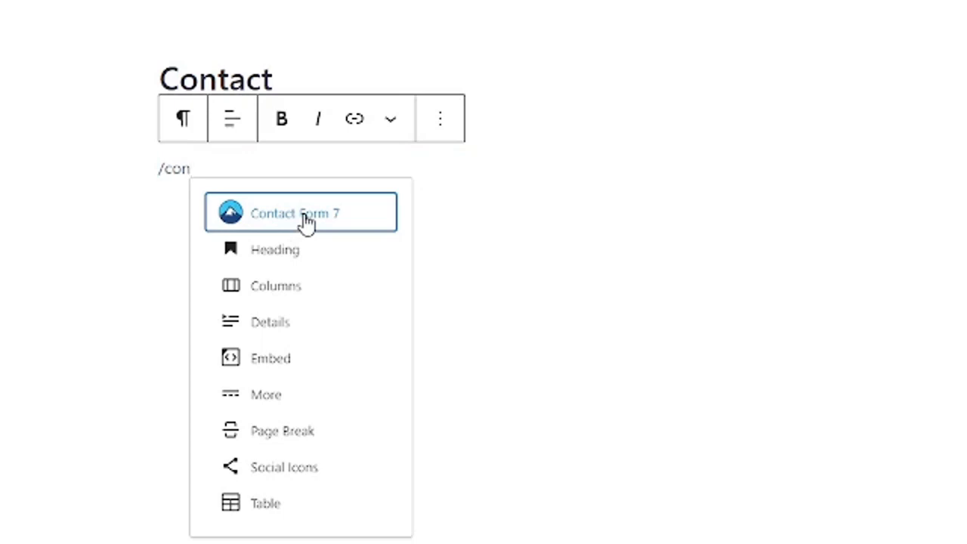
click(328, 224)
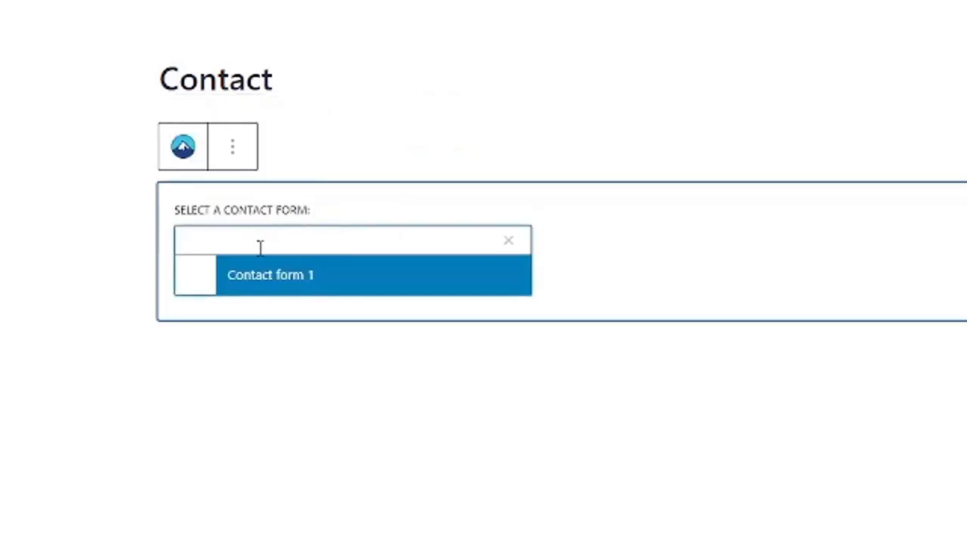
click(286, 282)
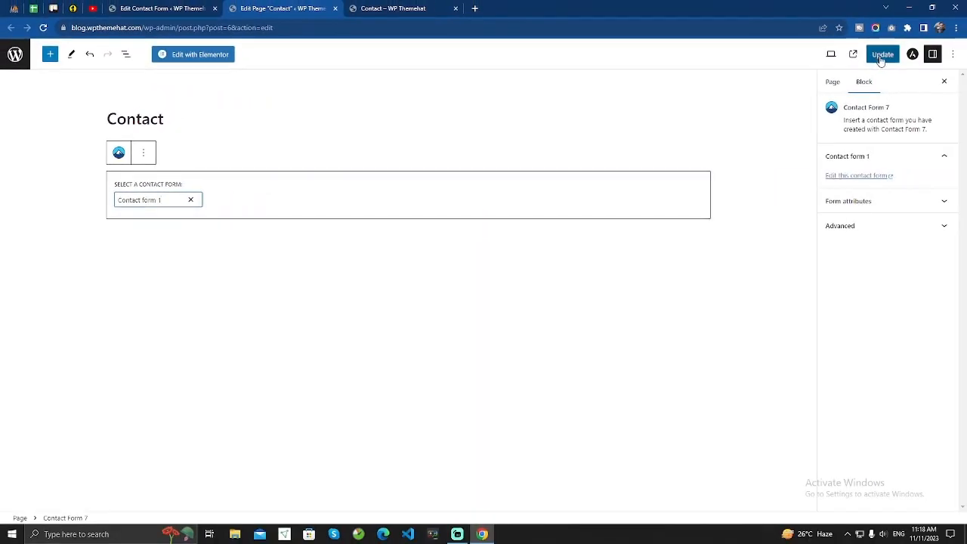
click(881, 56)
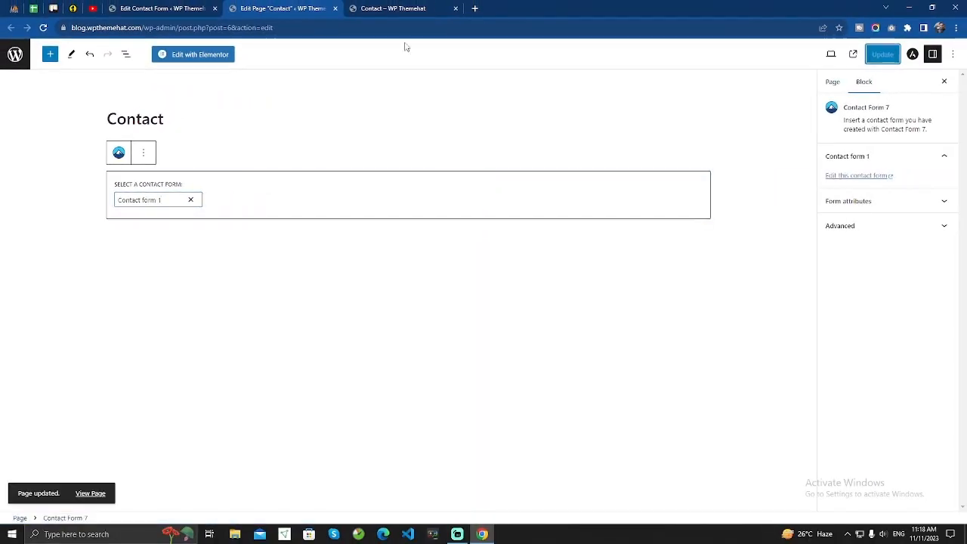
click(385, 6)
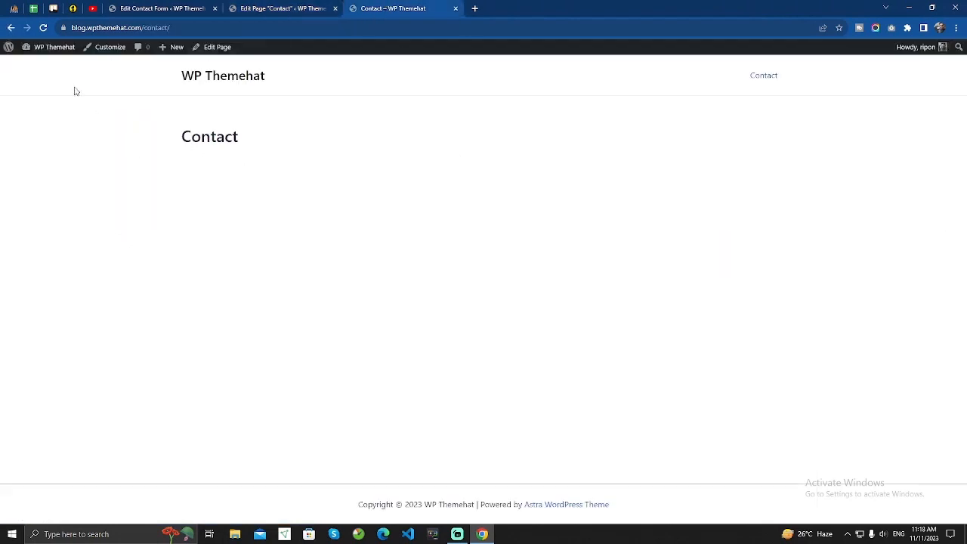
click(43, 28)
click(253, 185)
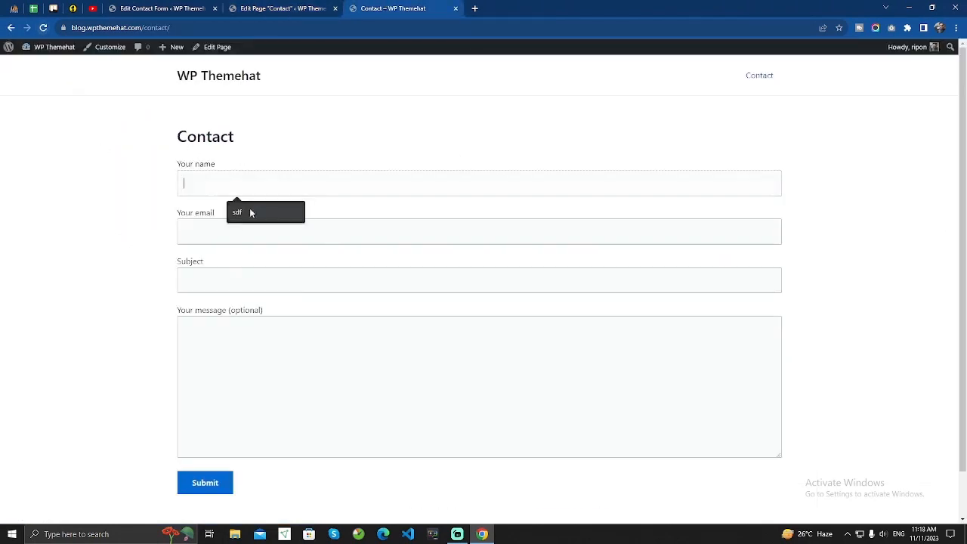
click(306, 236)
click(336, 351)
scroll(256, 350, down, 1)
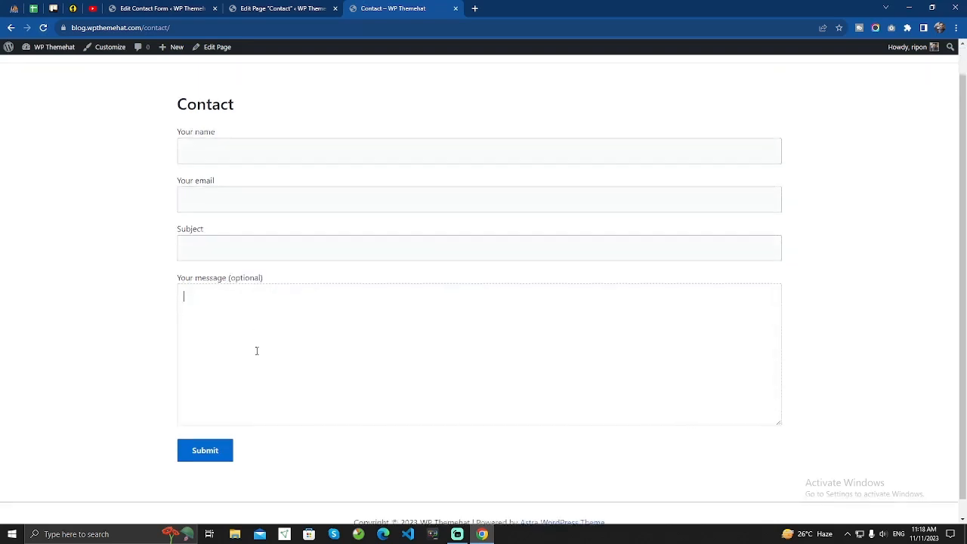
scroll(259, 349, up, 1)
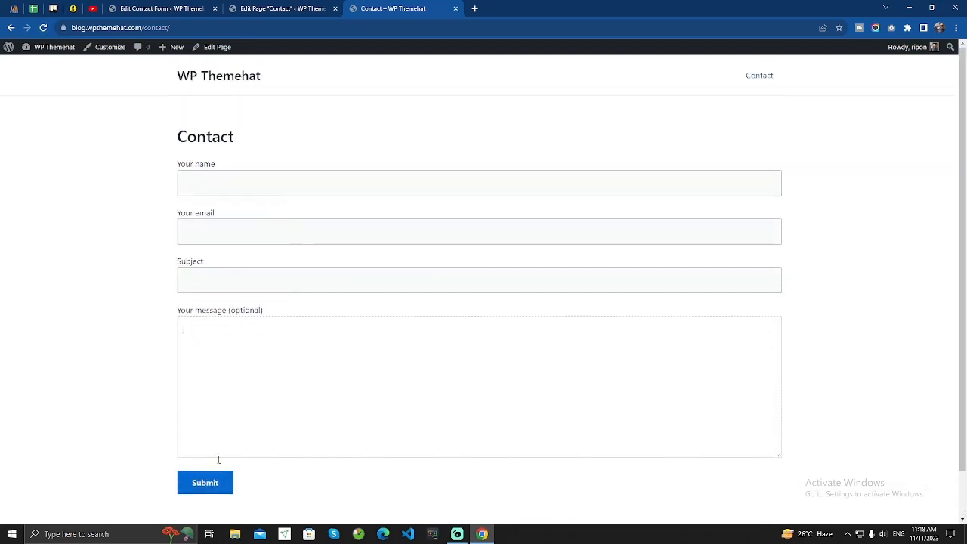
click(286, 9)
click(165, 7)
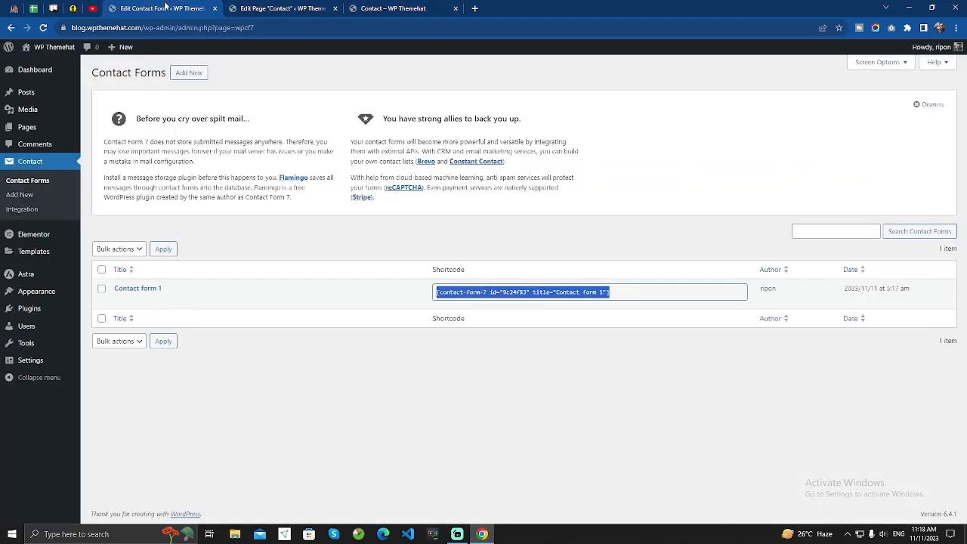
click(265, 247)
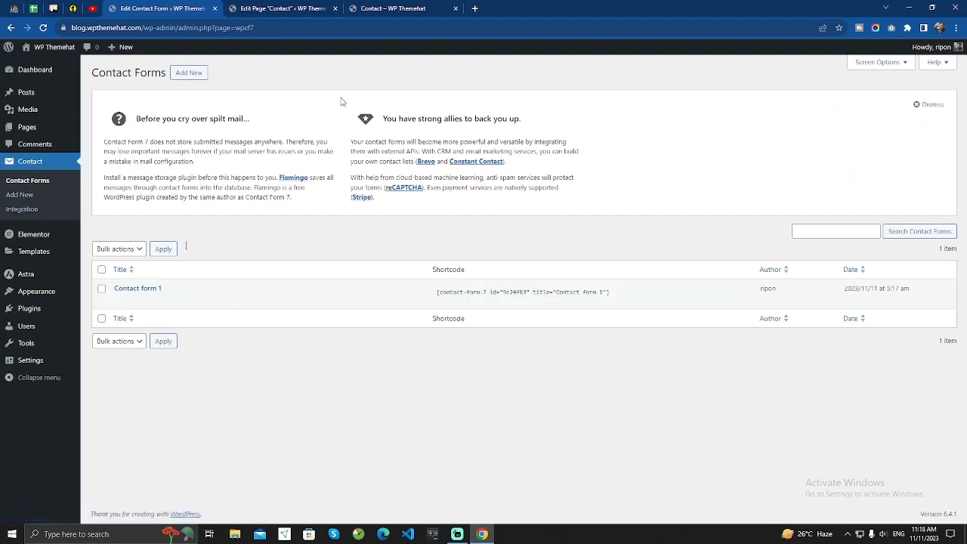
key(ctrl+Tab)
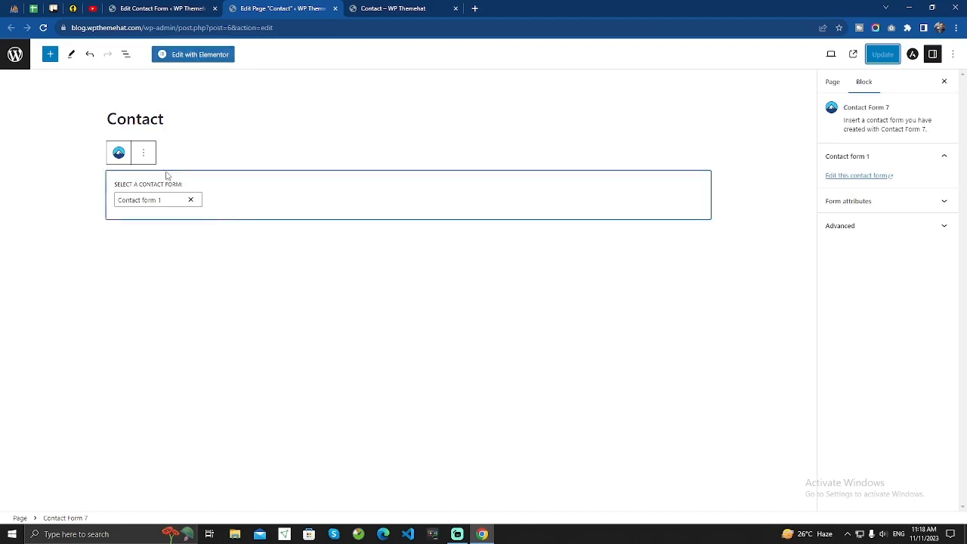
Delete the Contact Form 7 block, reopen the page in Elementor, and remove the form container.
click(143, 152)
click(162, 348)
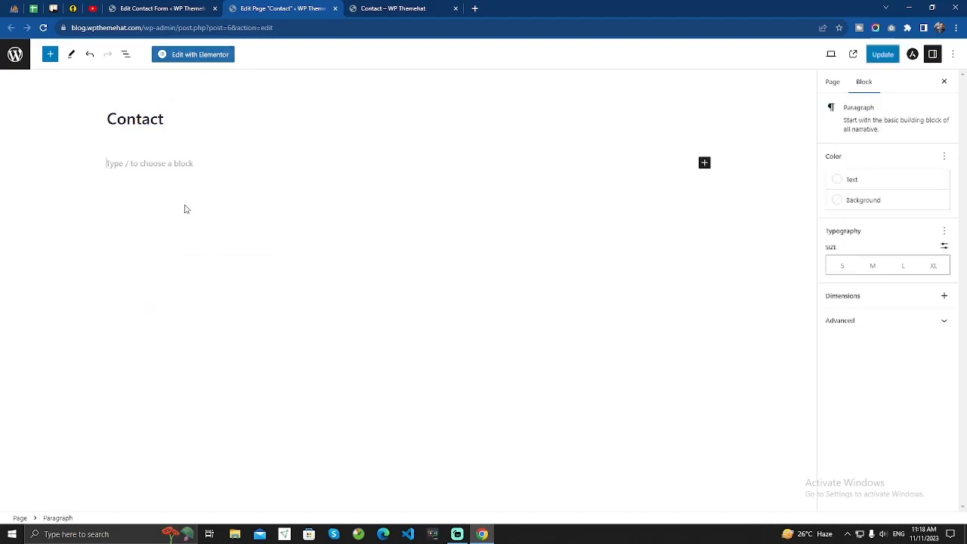
click(194, 62)
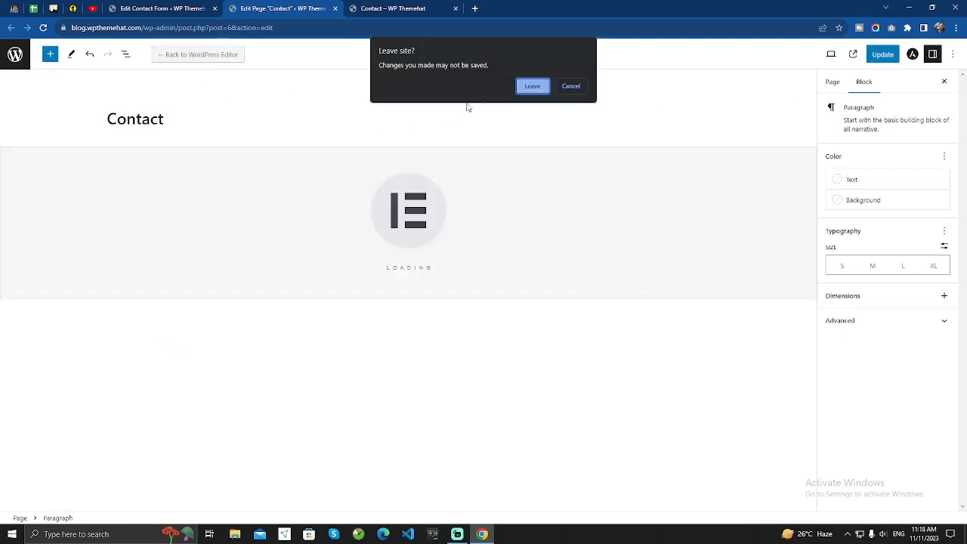
click(534, 86)
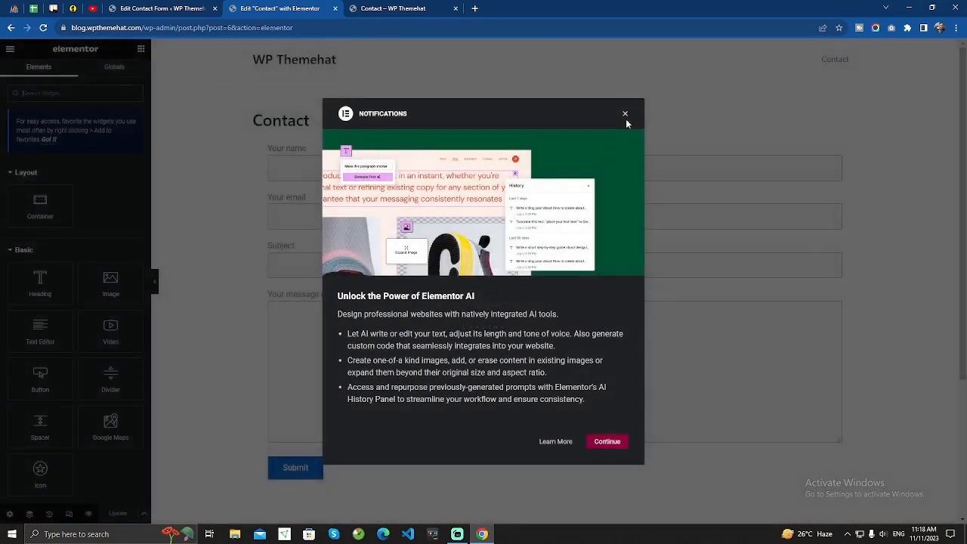
click(626, 115)
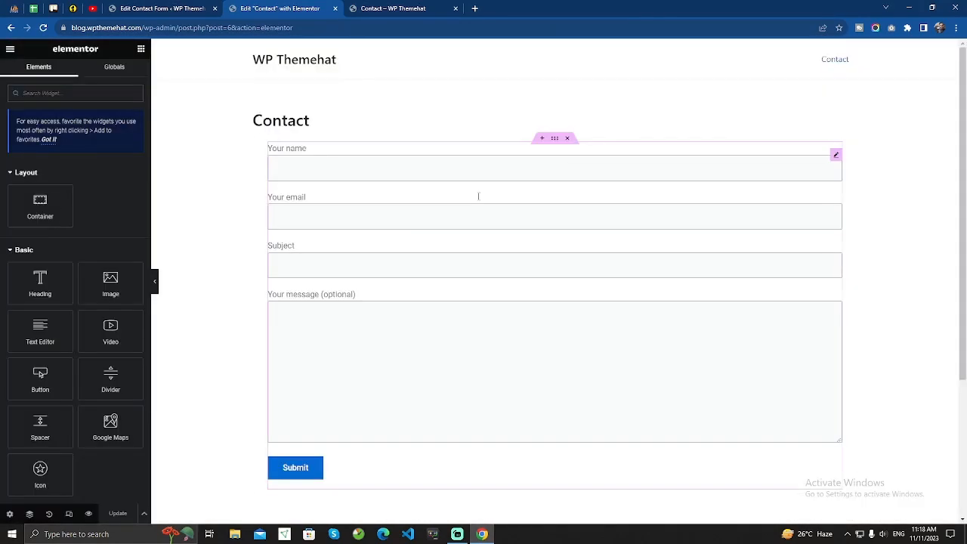
click(426, 185)
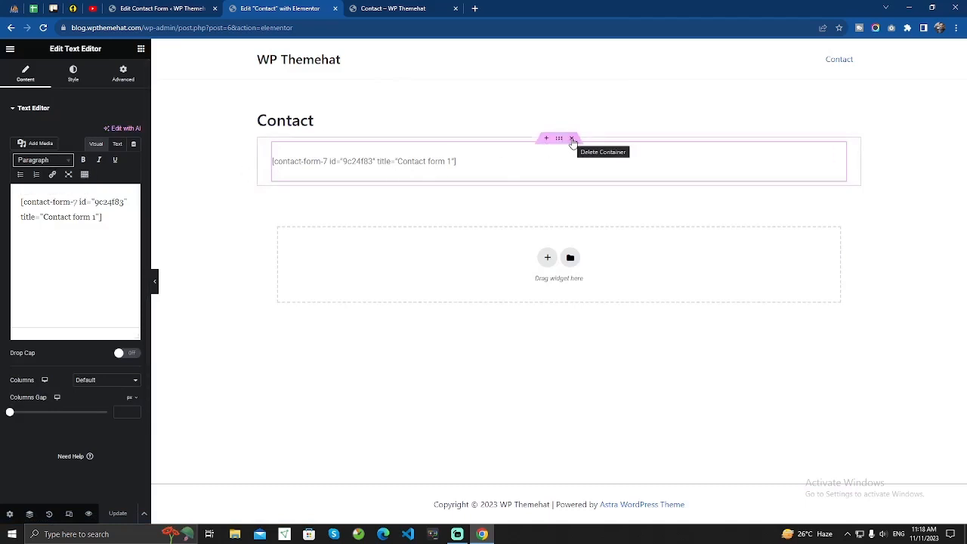
click(572, 139)
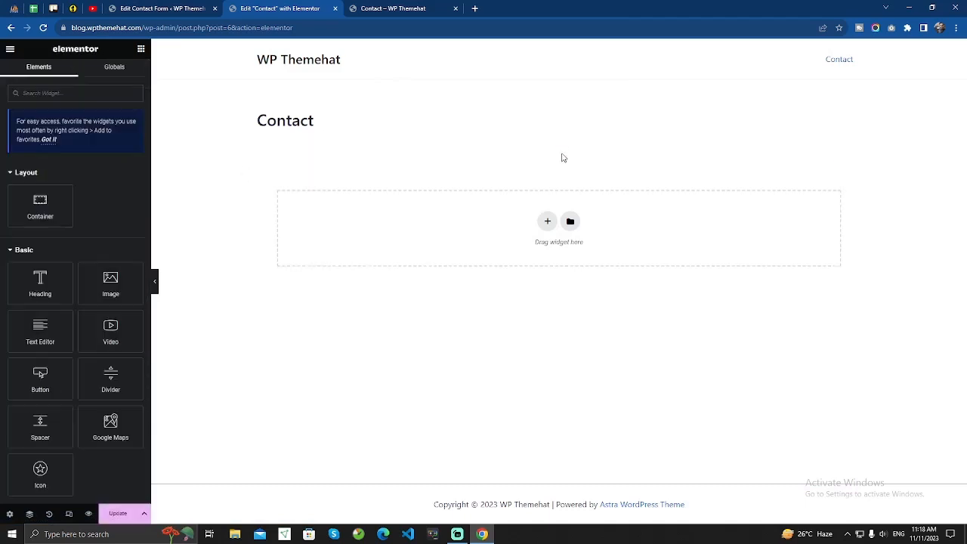
Add a single-column container under the heading and drop a Shortcode widget into it.
click(547, 220)
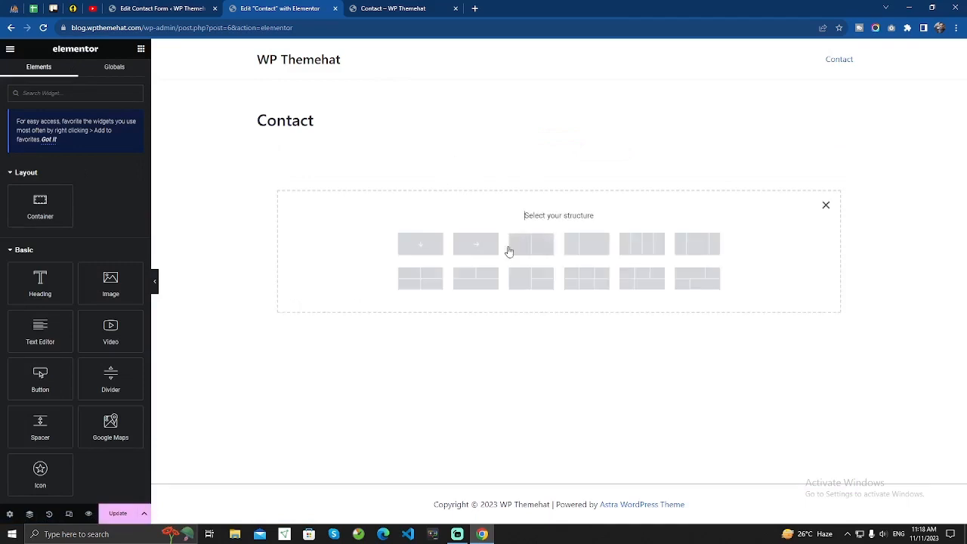
click(423, 249)
click(140, 49)
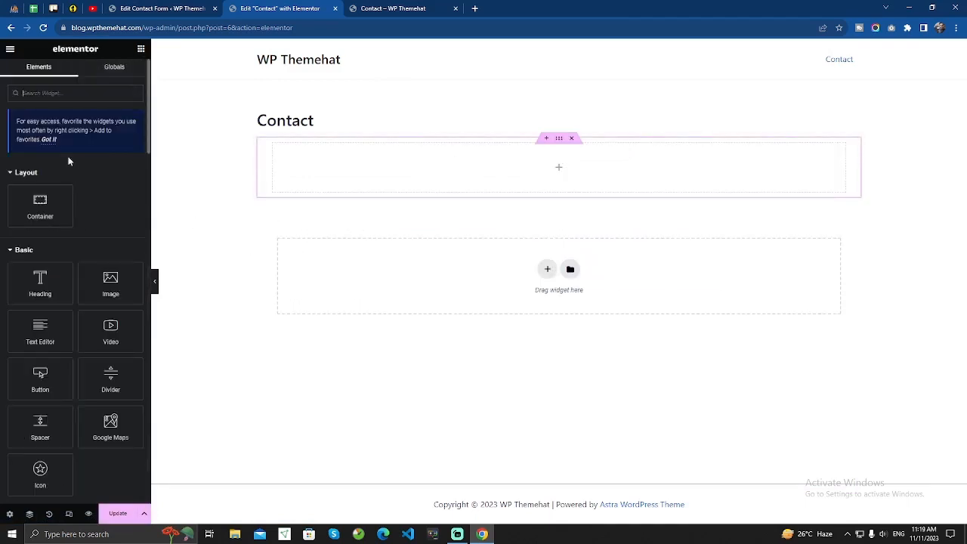
text(con)
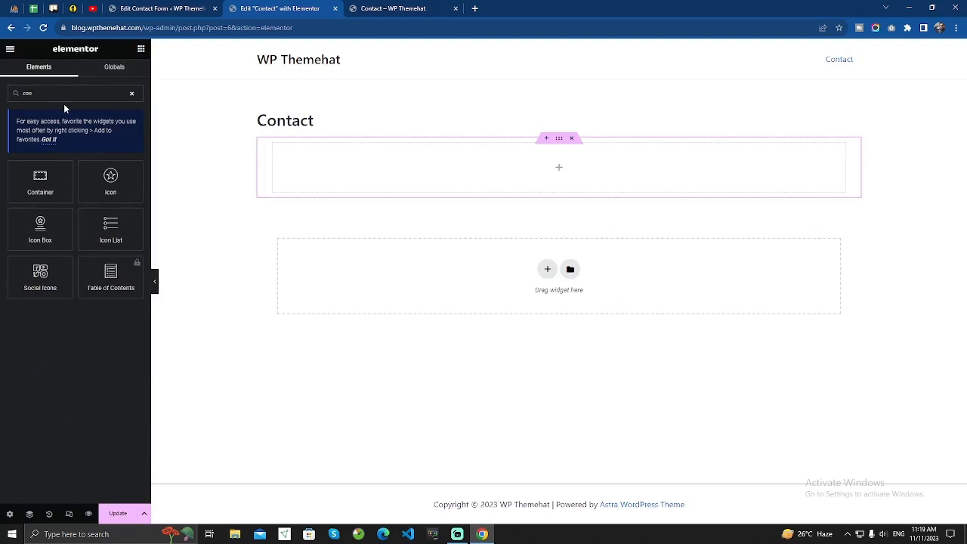
key(BackSpace)
key(BackSpace)
key(BackSpace)
text(sho)
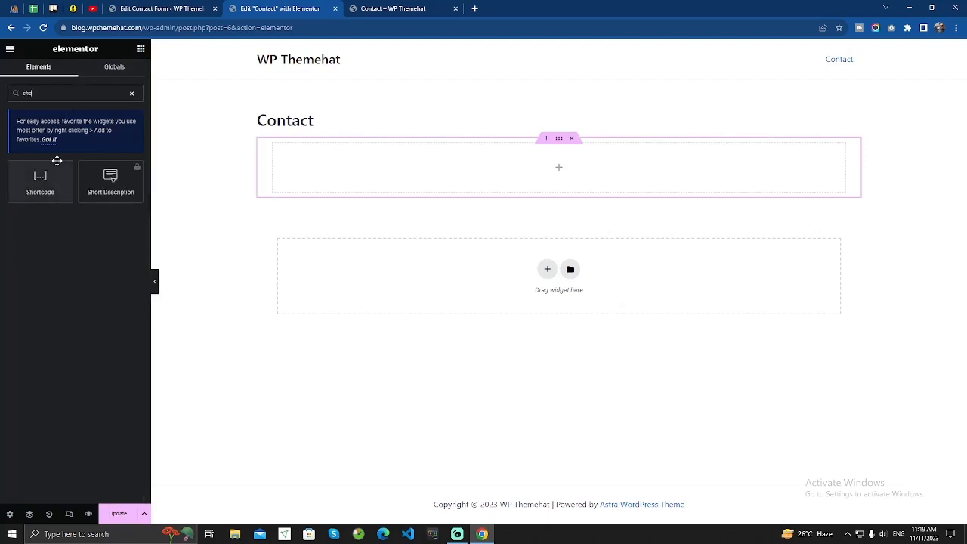
drag(38, 181, 617, 179)
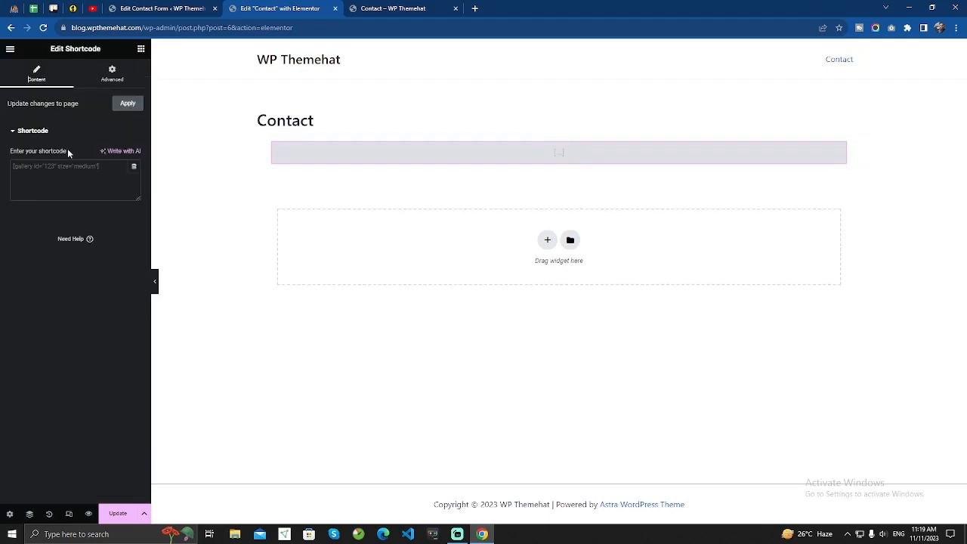
Copy the Contact form 1 shortcode from the contact forms list.
click(162, 8)
click(518, 295)
key(ctrl+c)
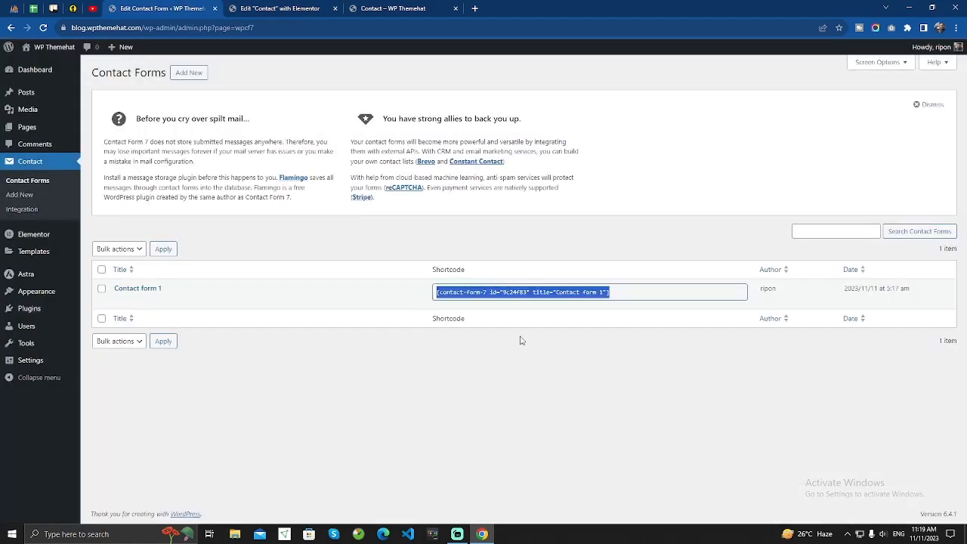
click(260, 9)
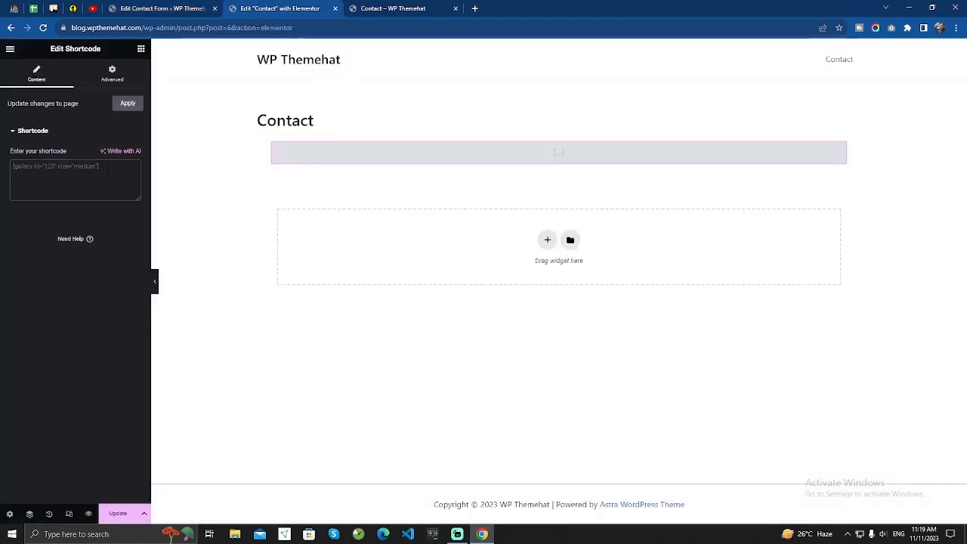
Paste the Contact form 1 shortcode into the widget, set the container to Full Width, and update.
key(ctrl+v)
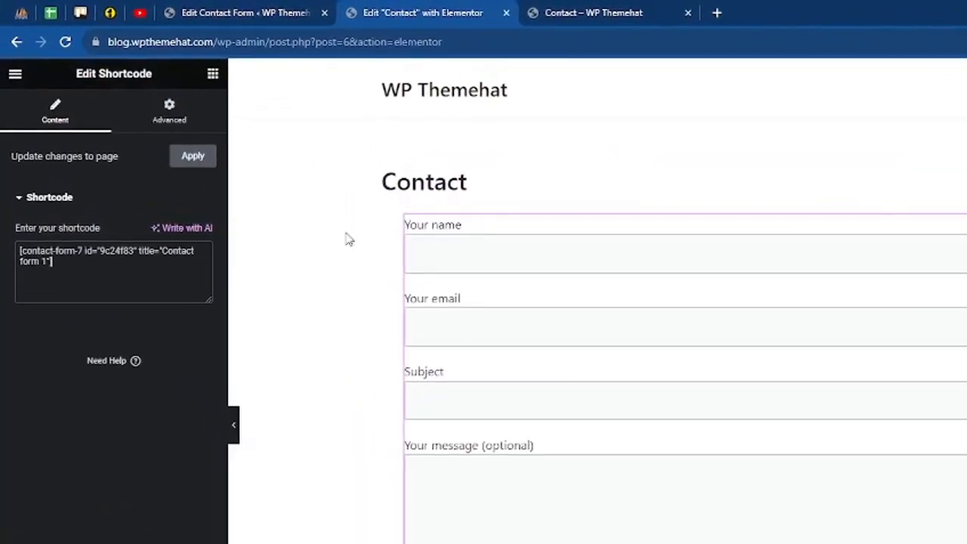
click(835, 210)
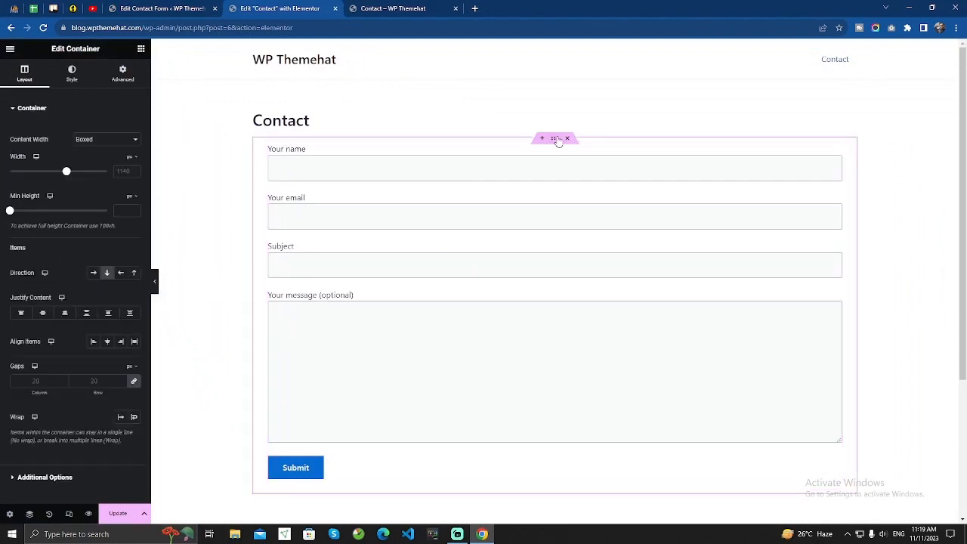
click(110, 140)
click(83, 157)
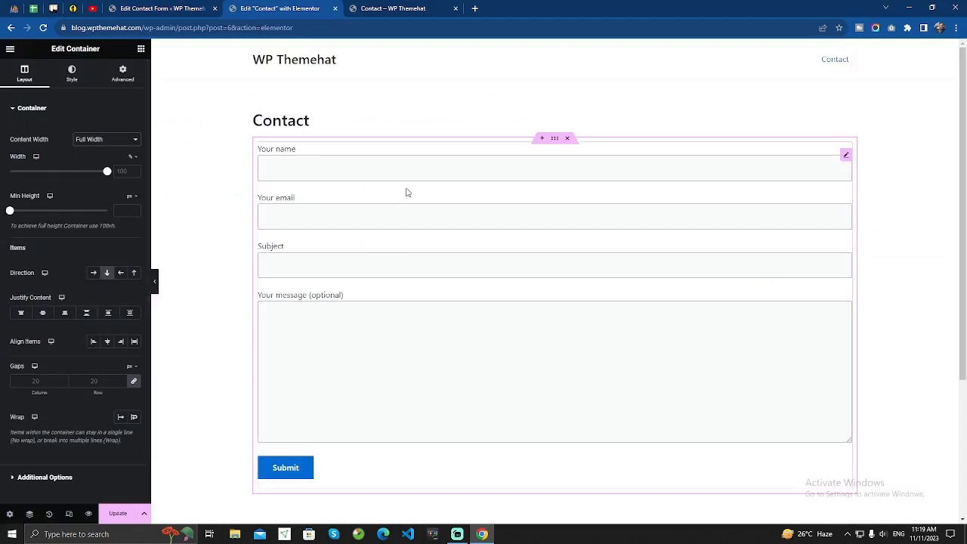
click(118, 513)
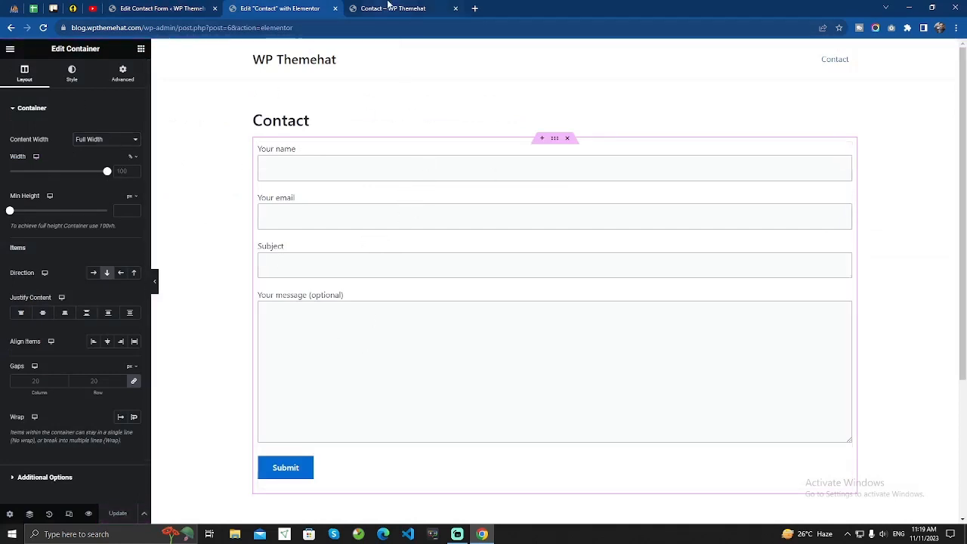
Reload the live Contact page and try the name, email, subject and message fields.
click(391, 6)
click(44, 28)
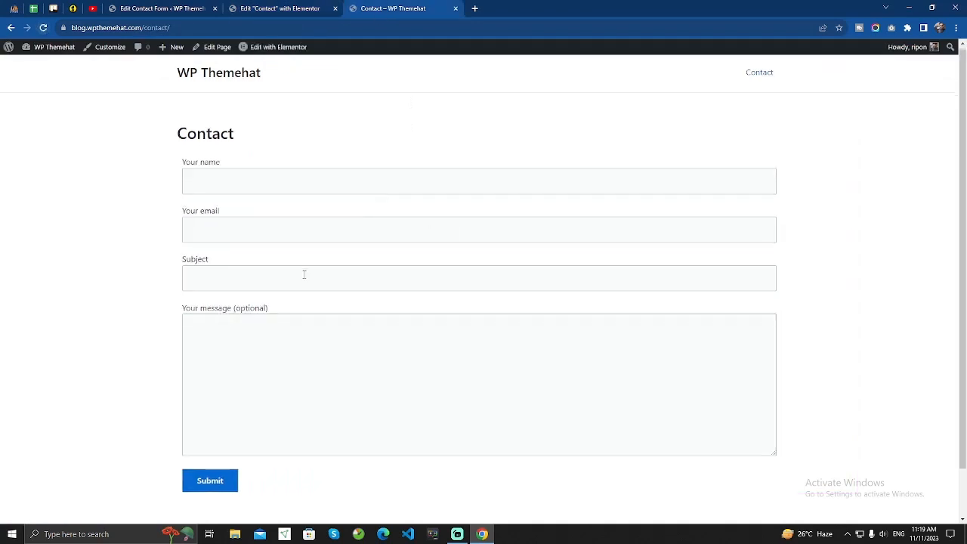
click(238, 189)
click(264, 239)
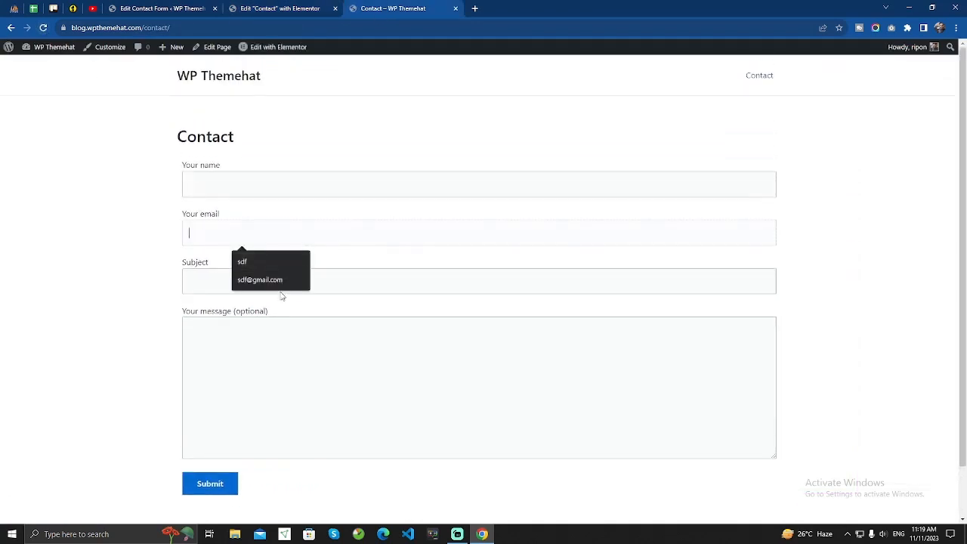
click(284, 287)
click(308, 352)
scroll(273, 275, down, 2)
scroll(272, 273, up, 2)
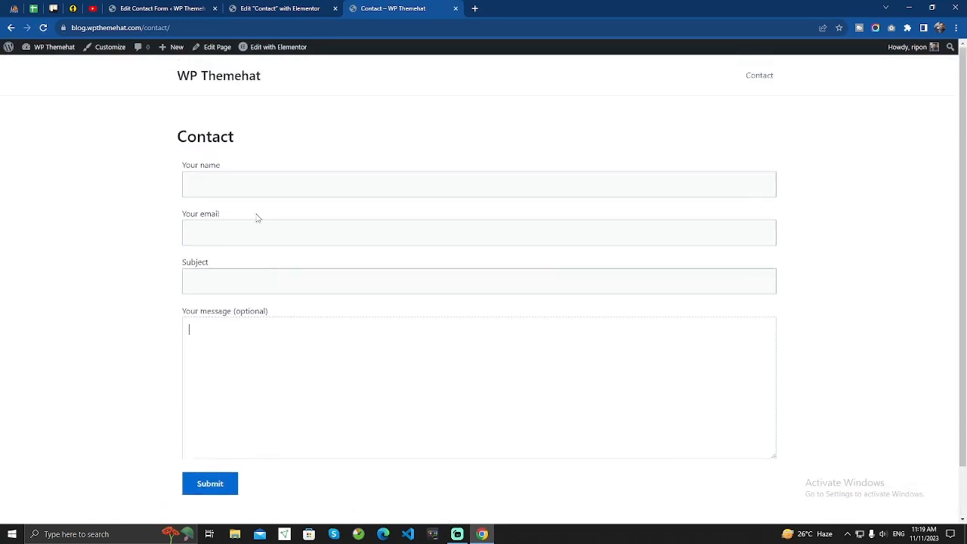
Open the Add New Contact Form page in a new browser tab.
click(163, 7)
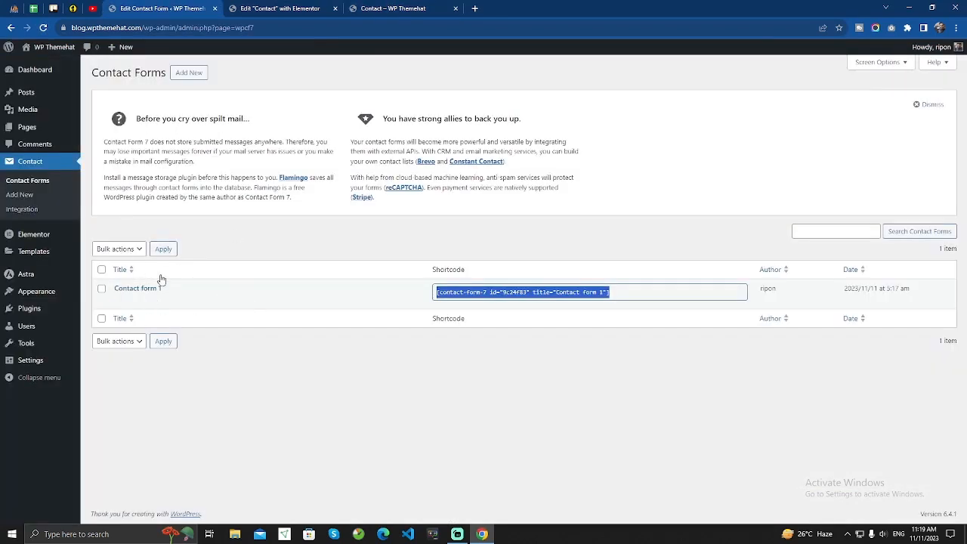
click(376, 254)
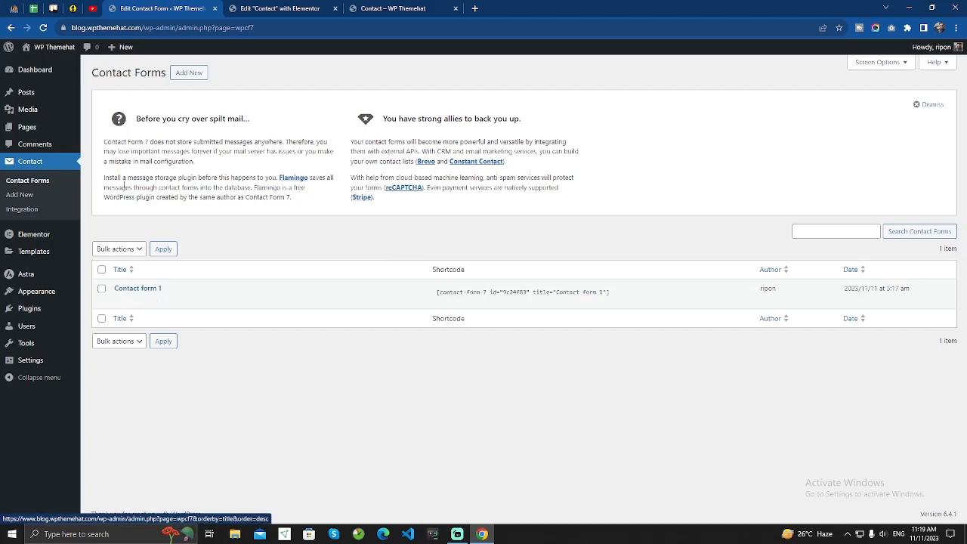
right_click(188, 74)
click(230, 77)
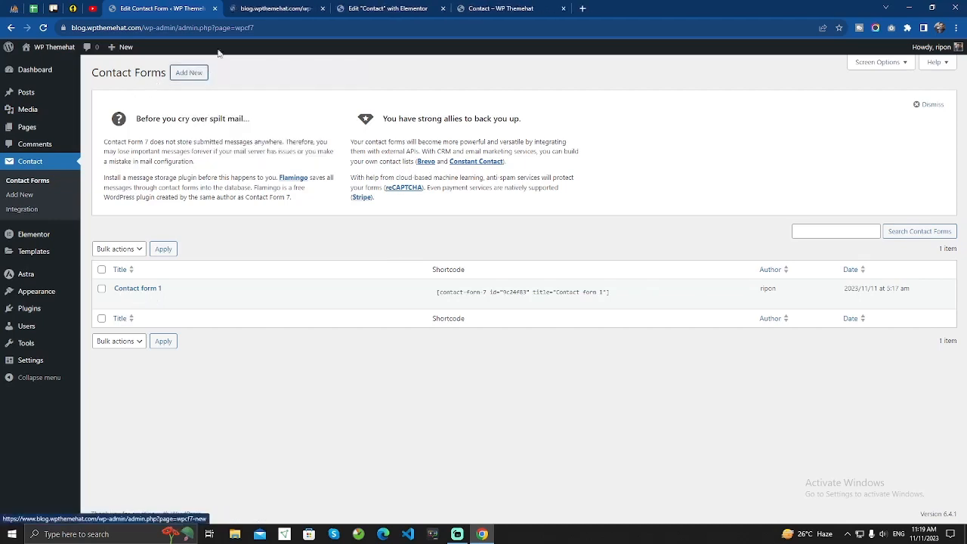
key(ctrl+Tab)
click(204, 238)
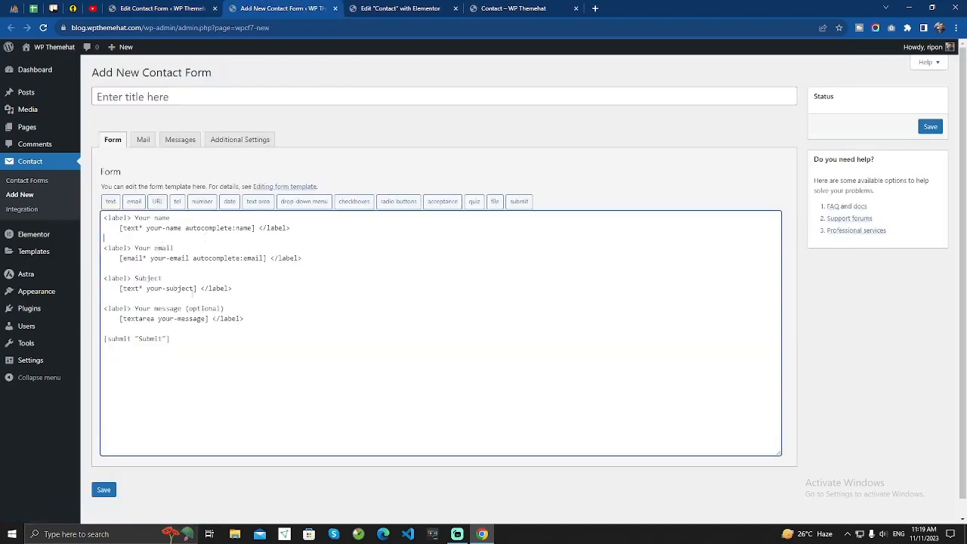
Clear the default form template and title the new form 'Contact Page'.
drag(189, 342, 97, 219)
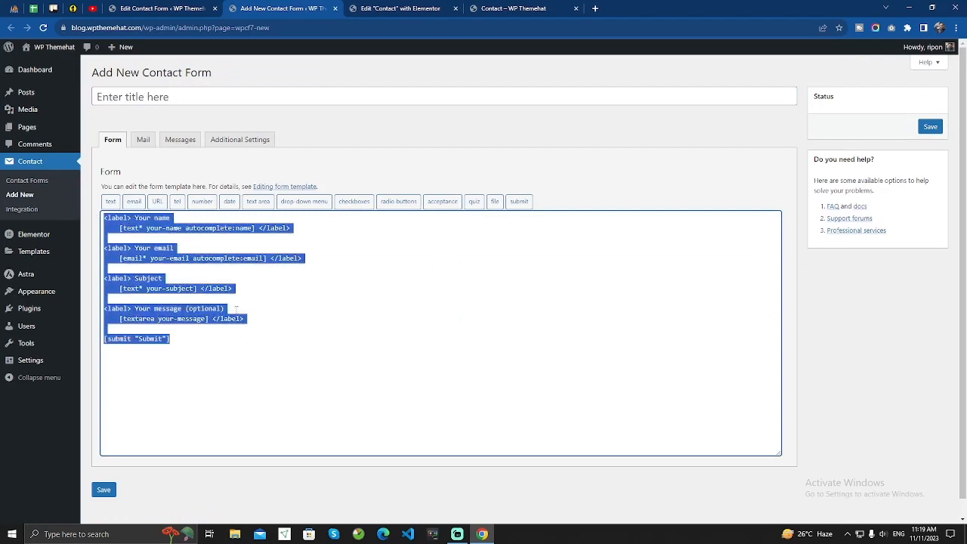
key(BackSpace)
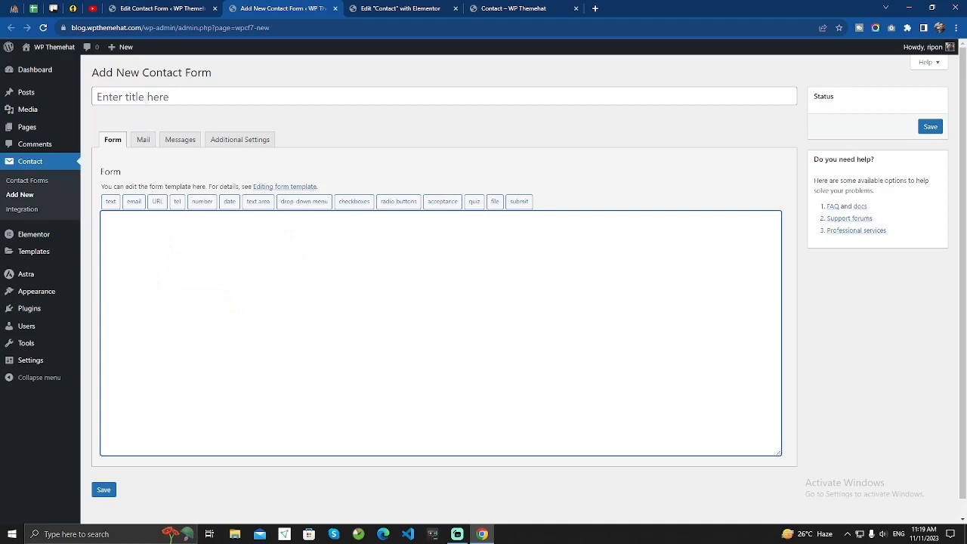
click(147, 97)
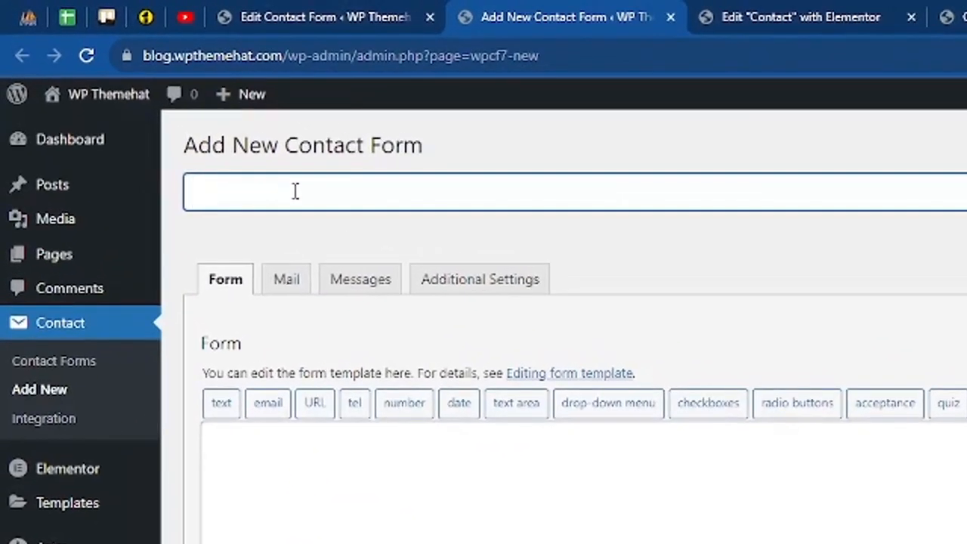
text(Contact )
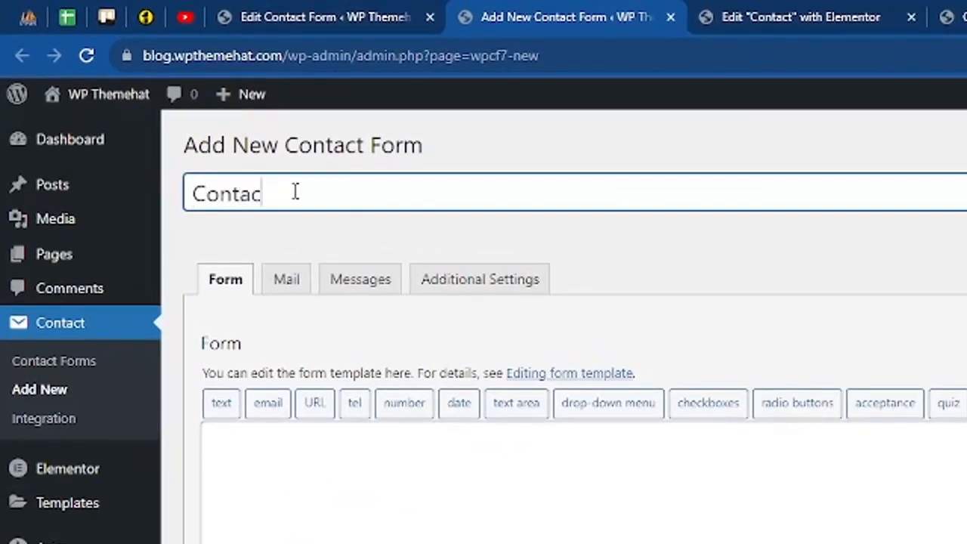
text(Page)
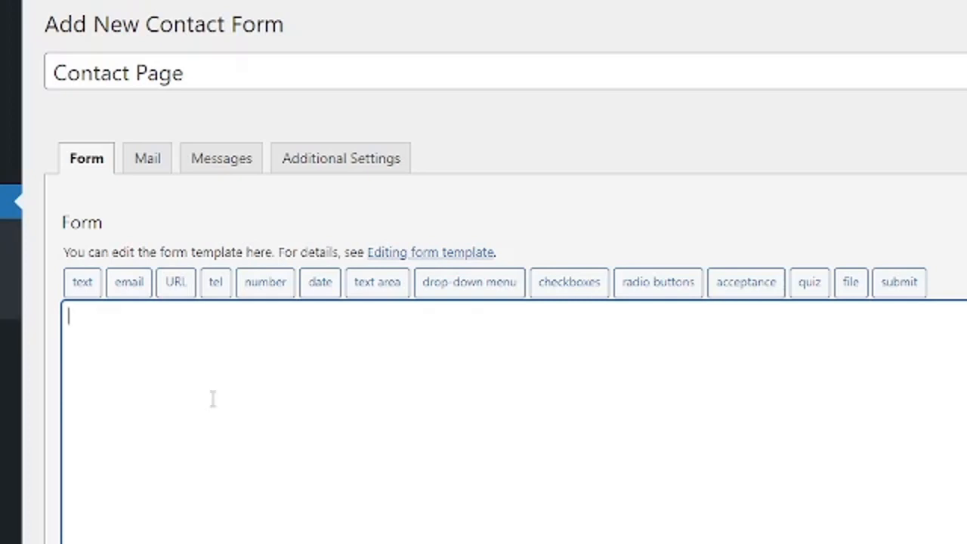
Generate a required text field tag with 'Your Name' as its placeholder and copy it.
click(82, 283)
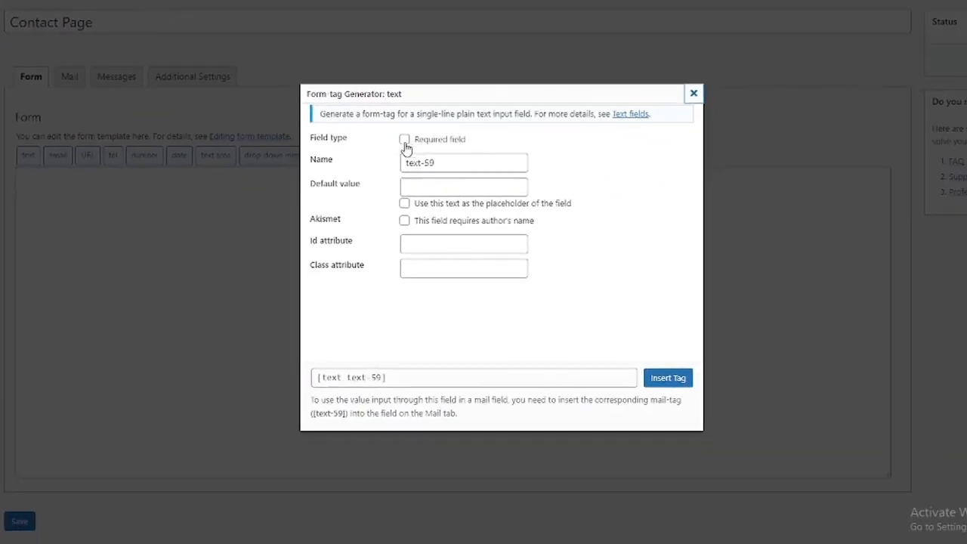
click(404, 140)
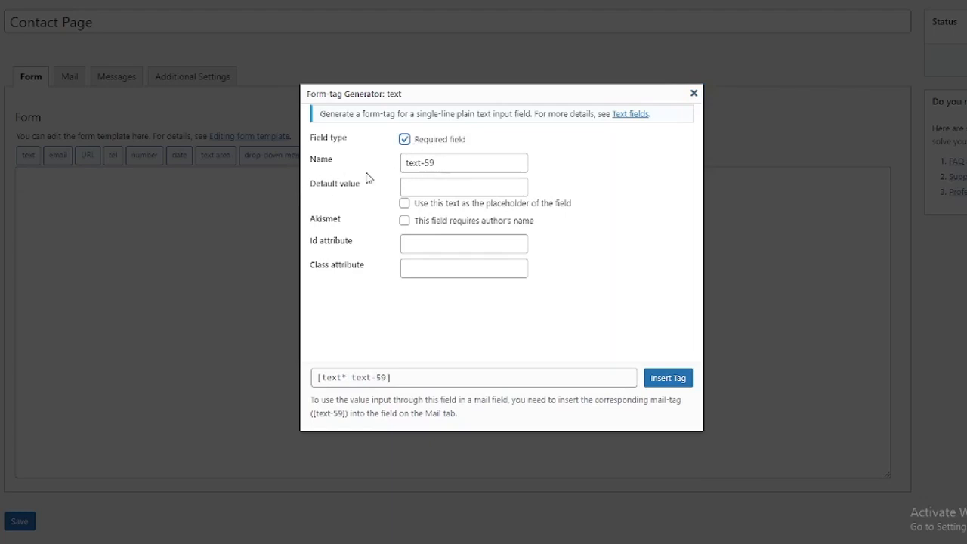
click(442, 188)
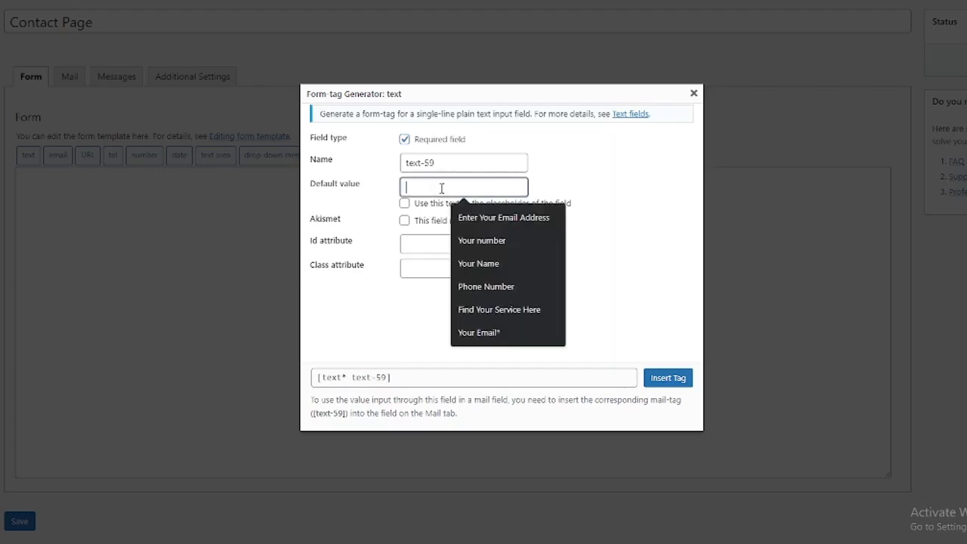
click(499, 263)
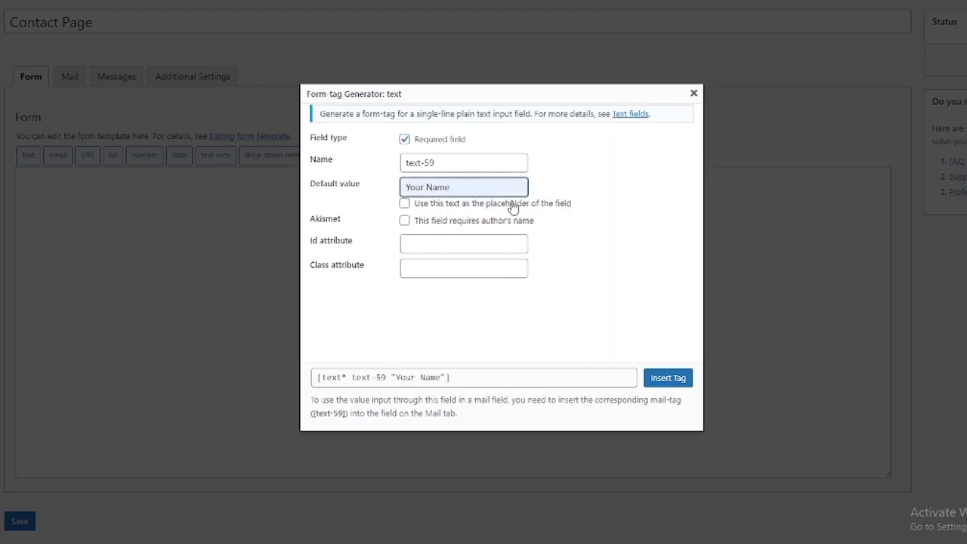
click(417, 205)
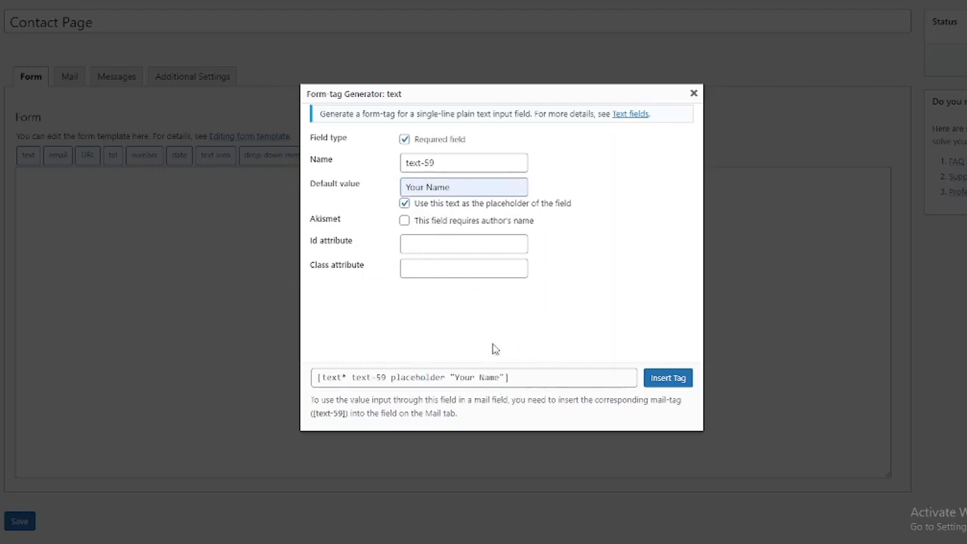
click(514, 375)
key(ctrl+c)
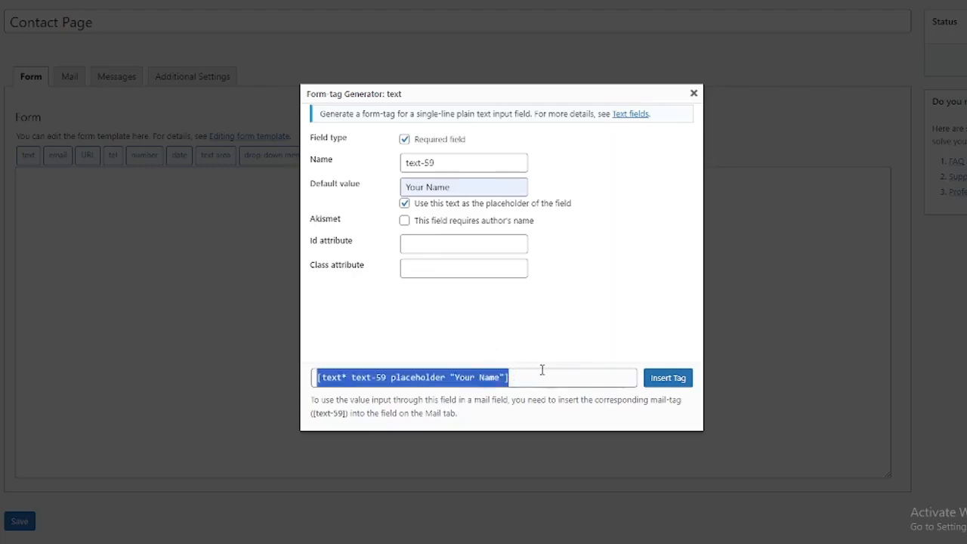
click(693, 93)
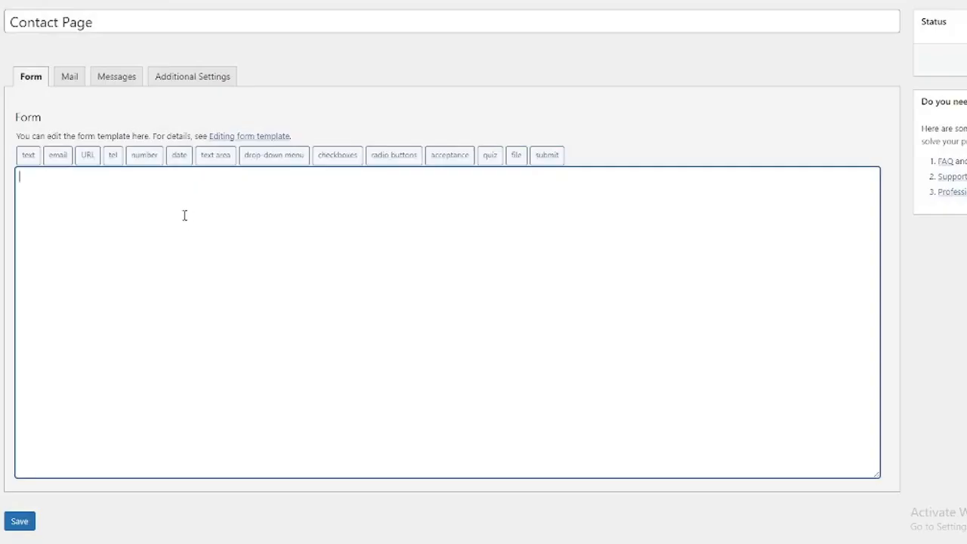
Paste the Your Name text tag into the template, save the form, and copy its shortcode.
key(ctrl+v)
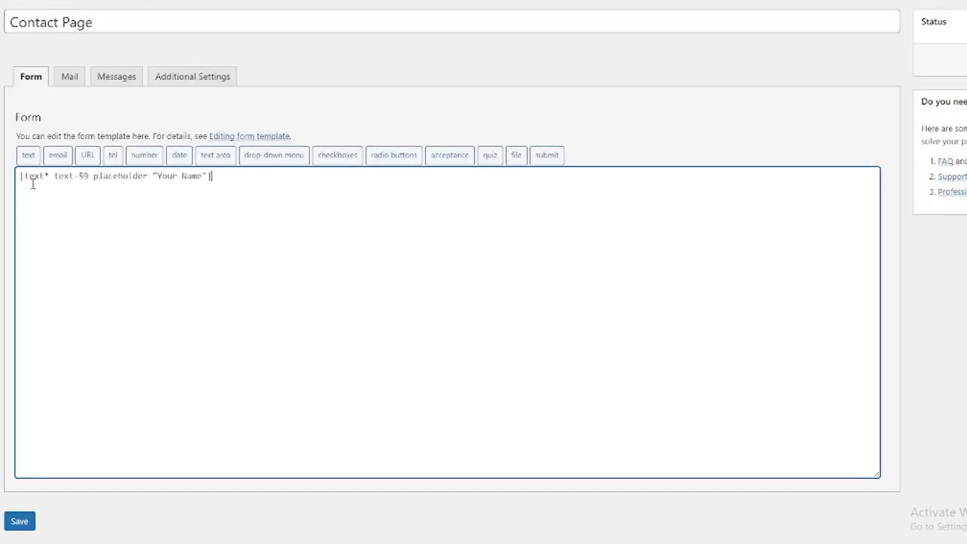
double_click(166, 176)
click(205, 178)
double_click(198, 176)
click(248, 177)
click(20, 522)
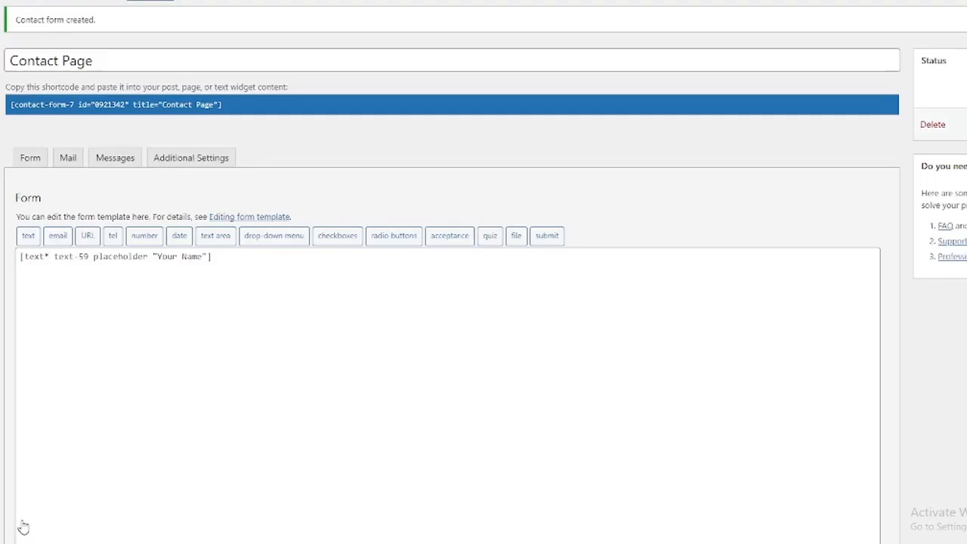
click(235, 105)
key(ctrl+c)
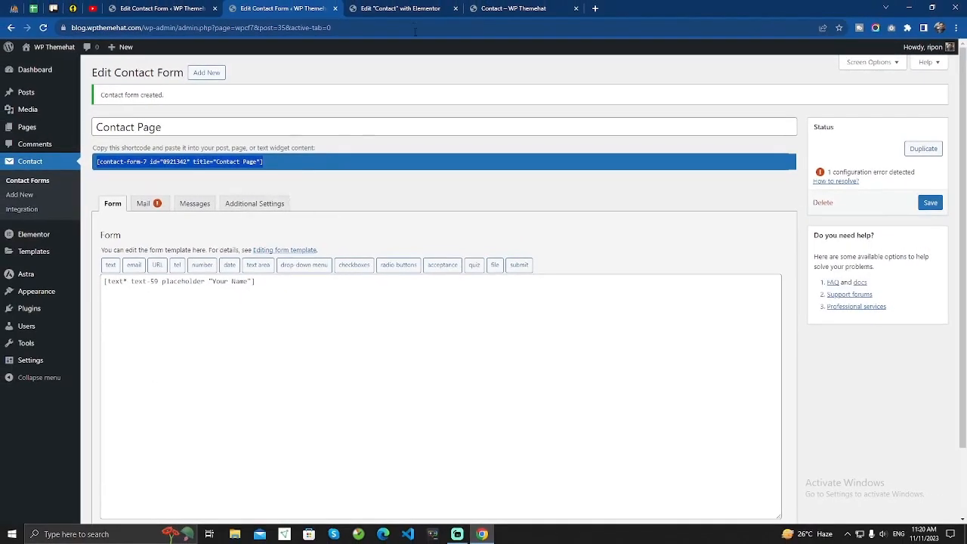
In Elementor, replace the shortcode widget's old form code with the Contact Page shortcode and update the page.
click(412, 8)
click(324, 216)
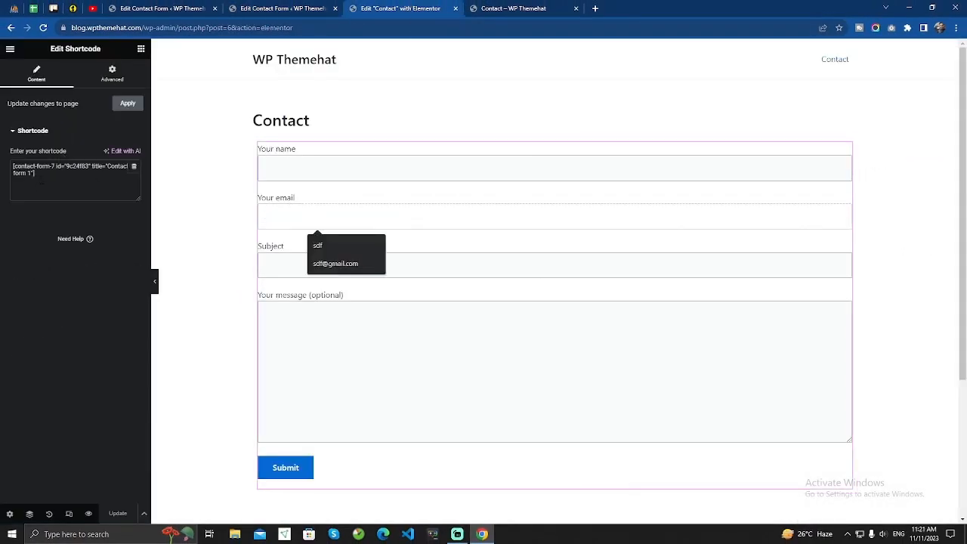
click(42, 179)
key(ctrl+a)
key(ctrl+v)
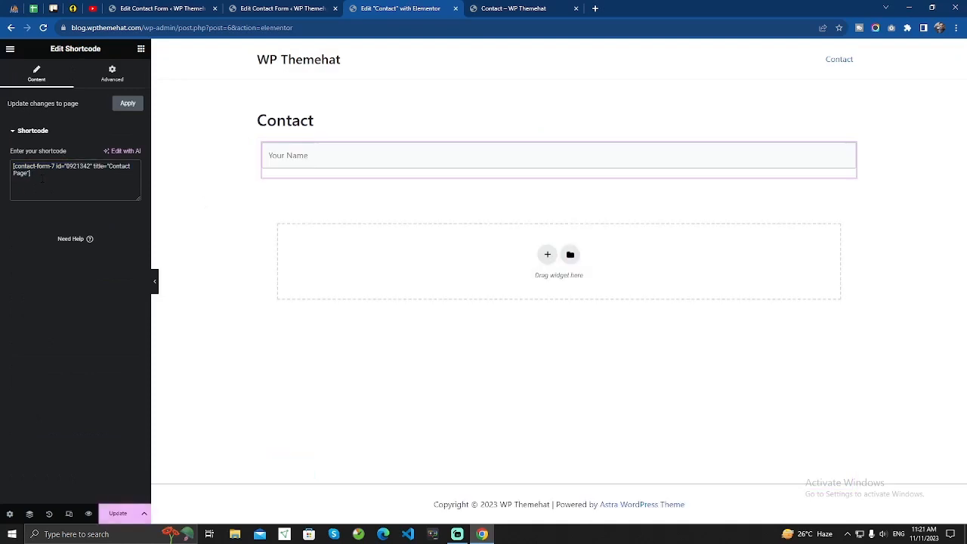
click(113, 516)
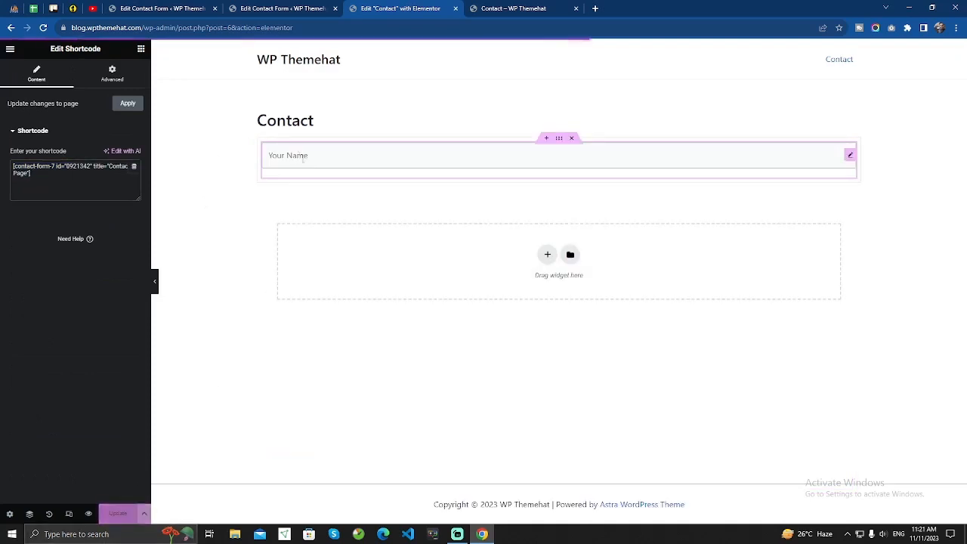
Reload the live Contact page, try the Your Name field, then return to the form editor.
click(512, 8)
click(43, 27)
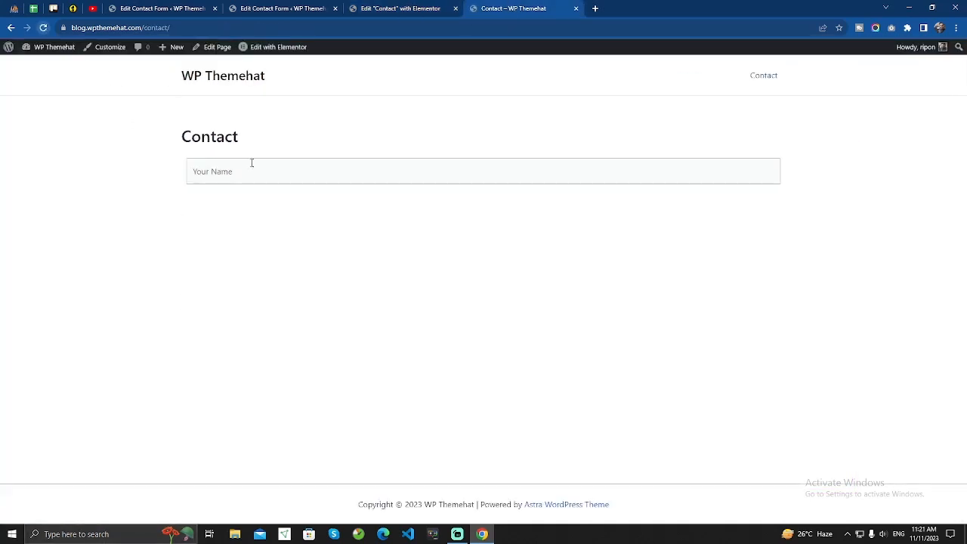
click(256, 174)
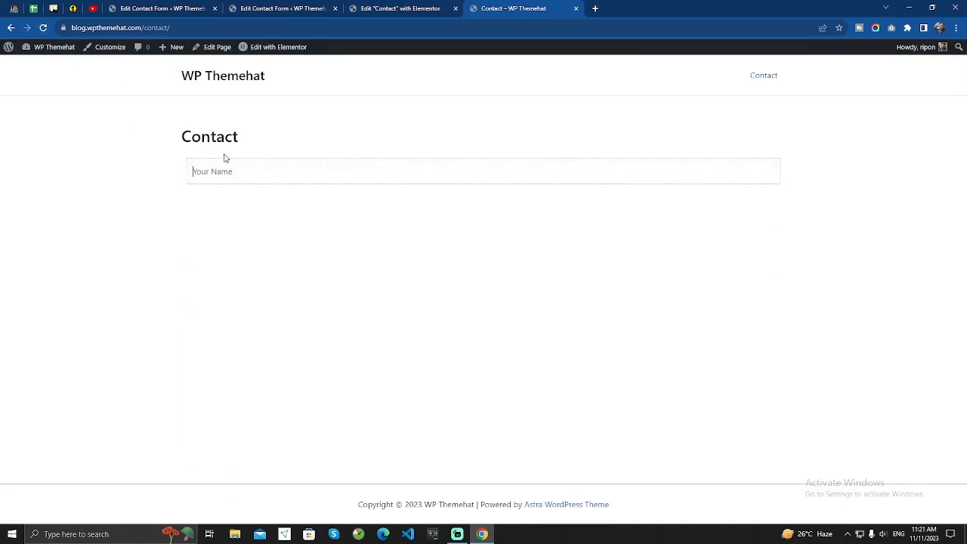
click(281, 8)
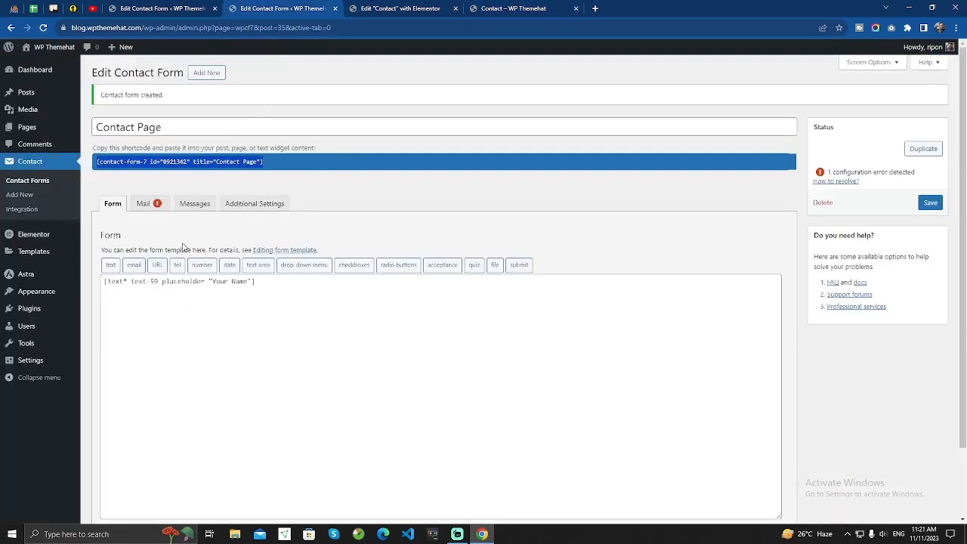
Wrap the name field tag in <label> Your Name … </label> in the form template.
click(105, 282)
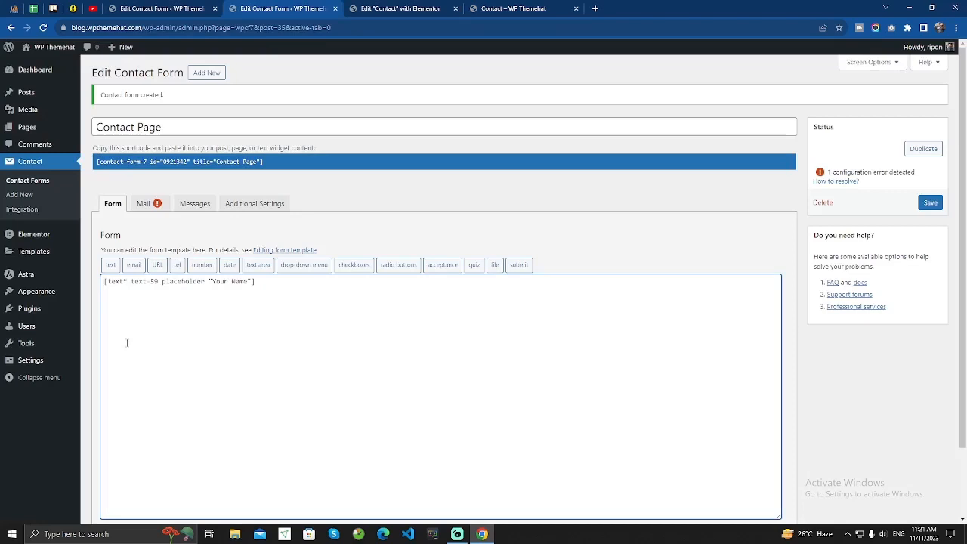
text(<la>)
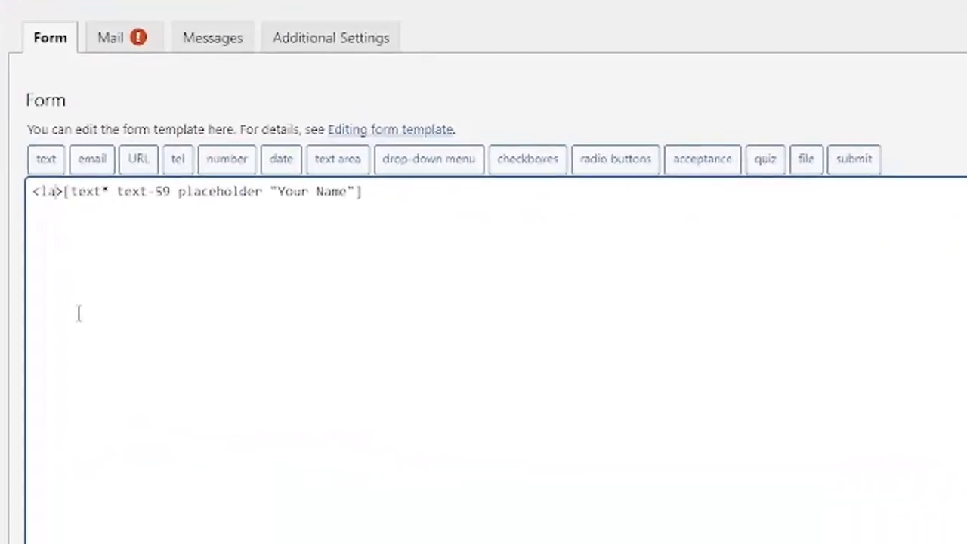
text(bel)
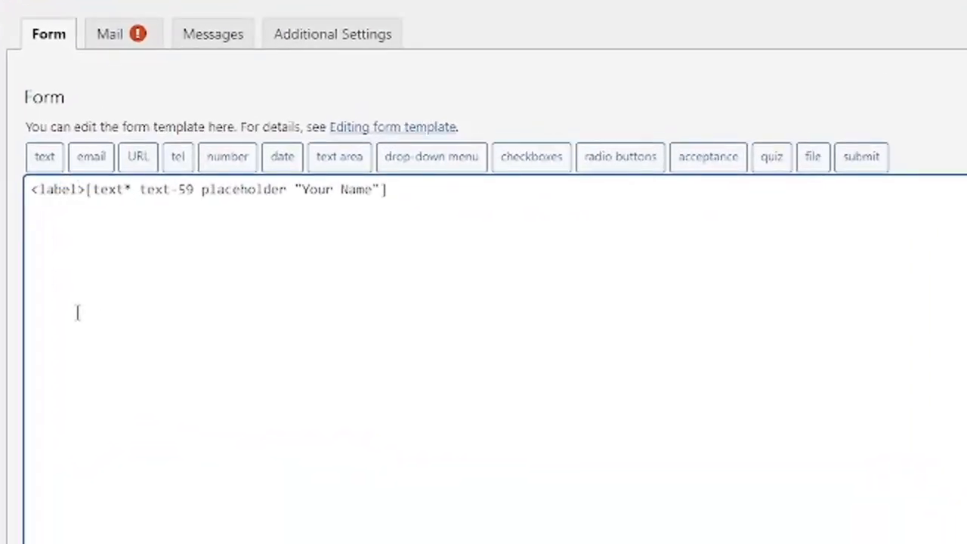
key(Return)
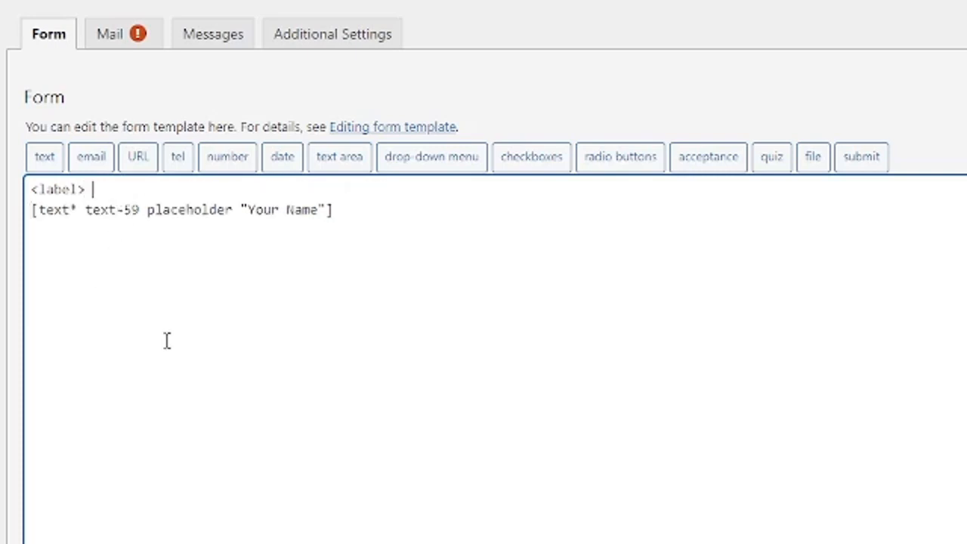
text(Your Namew)
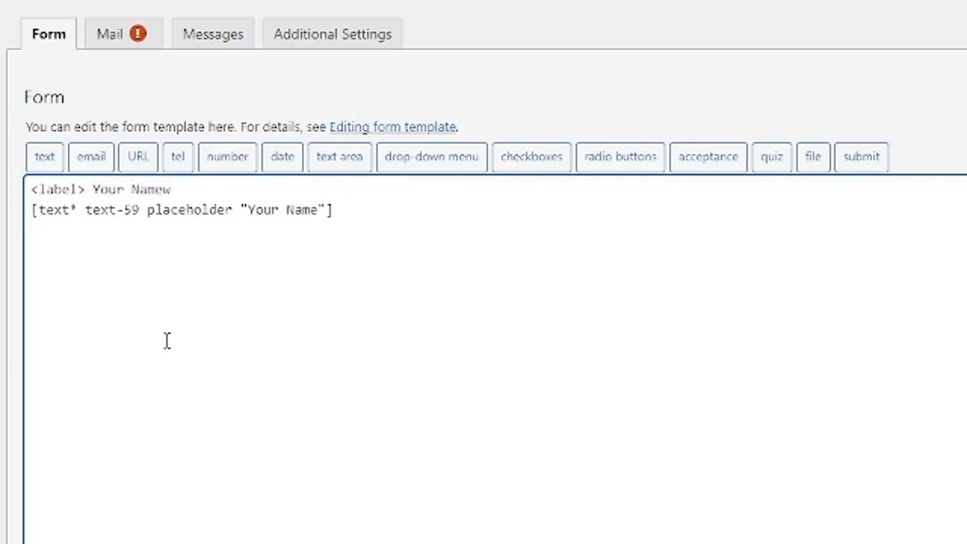
click(396, 216)
text(</l>)
key(Left)
text(label)
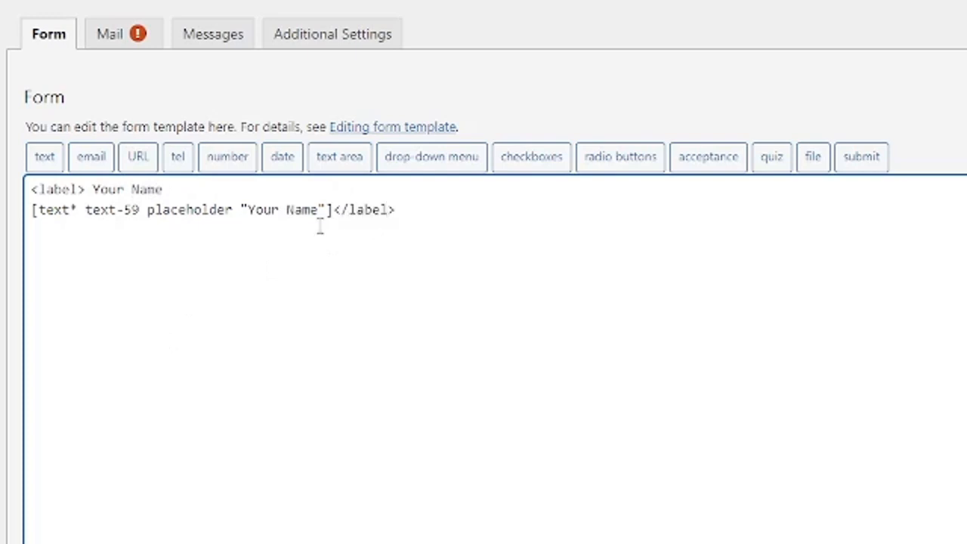
scroll(320, 226, down, 2)
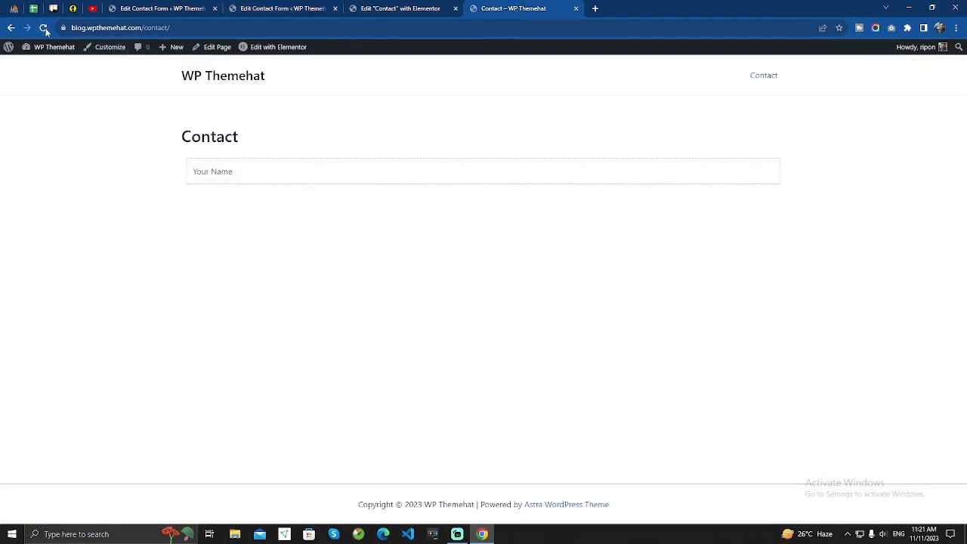
Reload the Contact page to confirm the Your Name label, then return to the form editor.
click(44, 28)
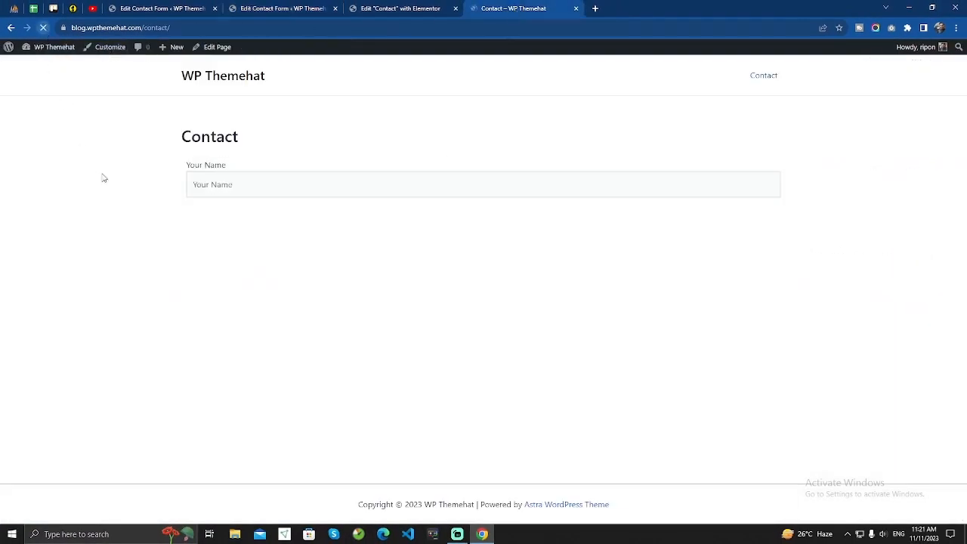
drag(186, 169, 234, 166)
click(239, 201)
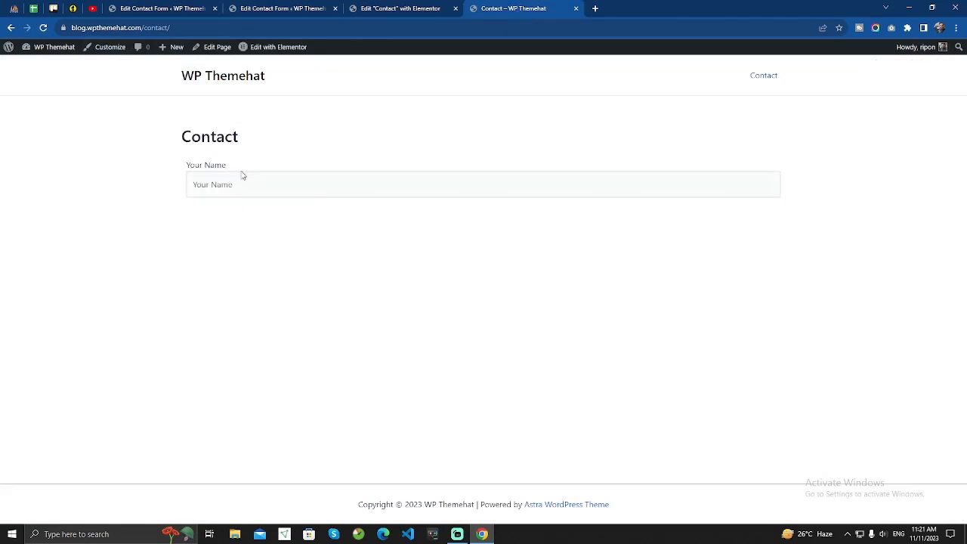
click(295, 8)
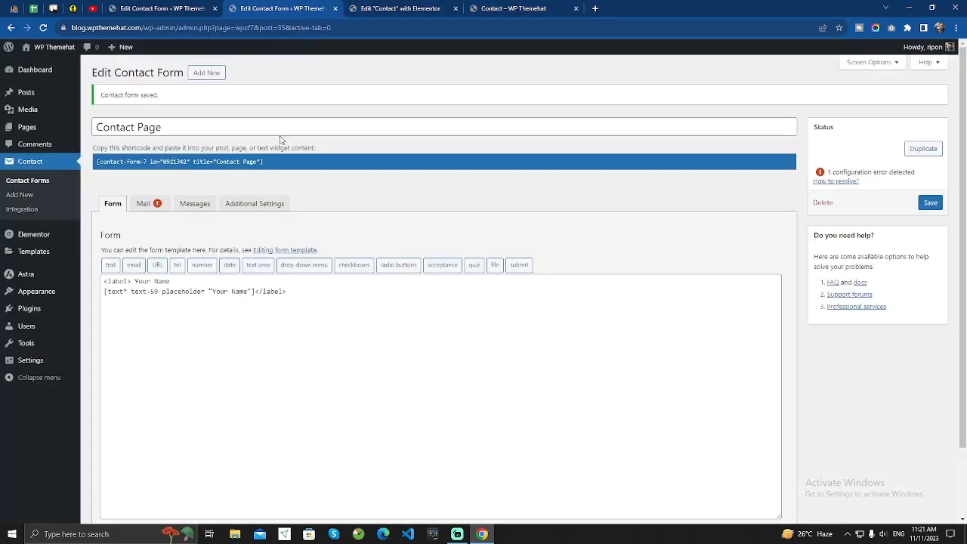
Delete the placeholder "Your Name" option from the [text* text-59] tag.
double_click(206, 292)
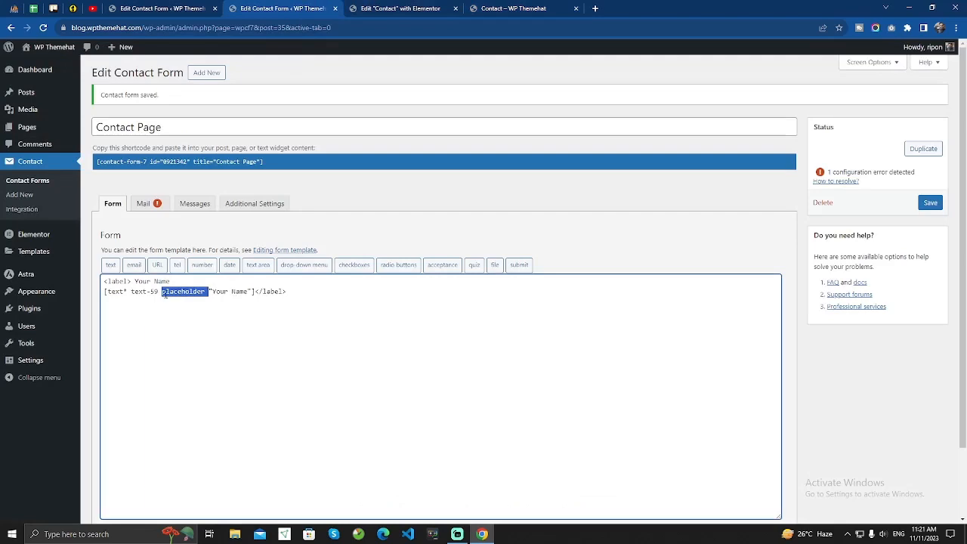
drag(164, 295, 255, 295)
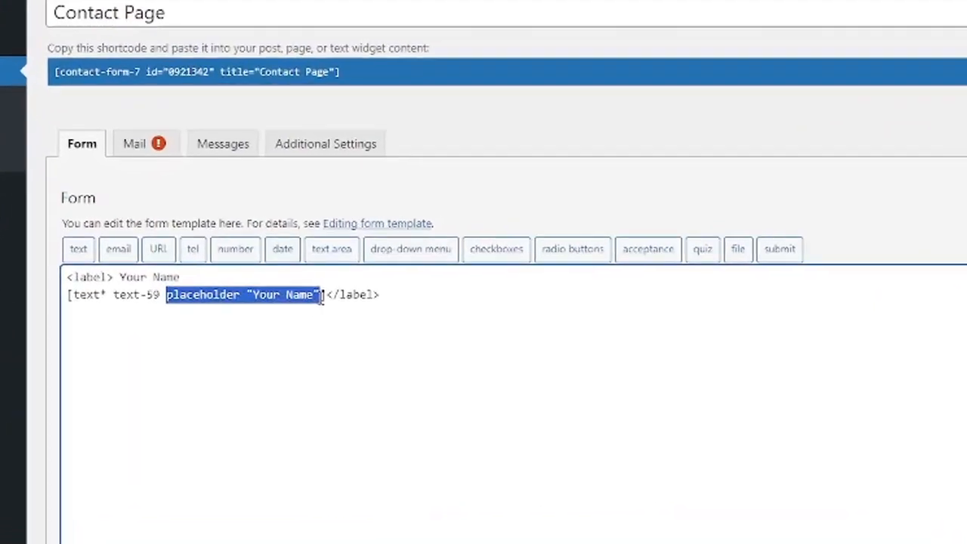
key(BackSpace)
key(BackSpace)
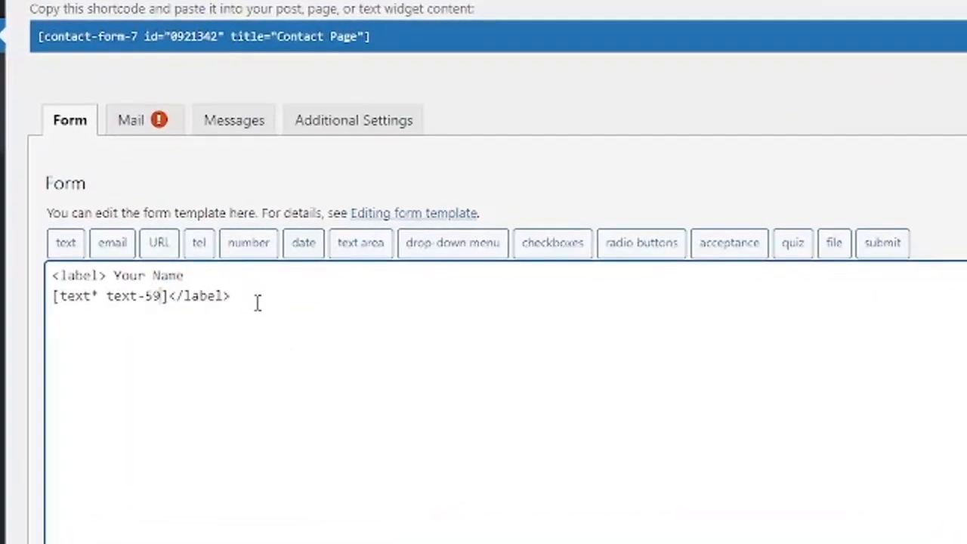
scroll(256, 303, down, 2)
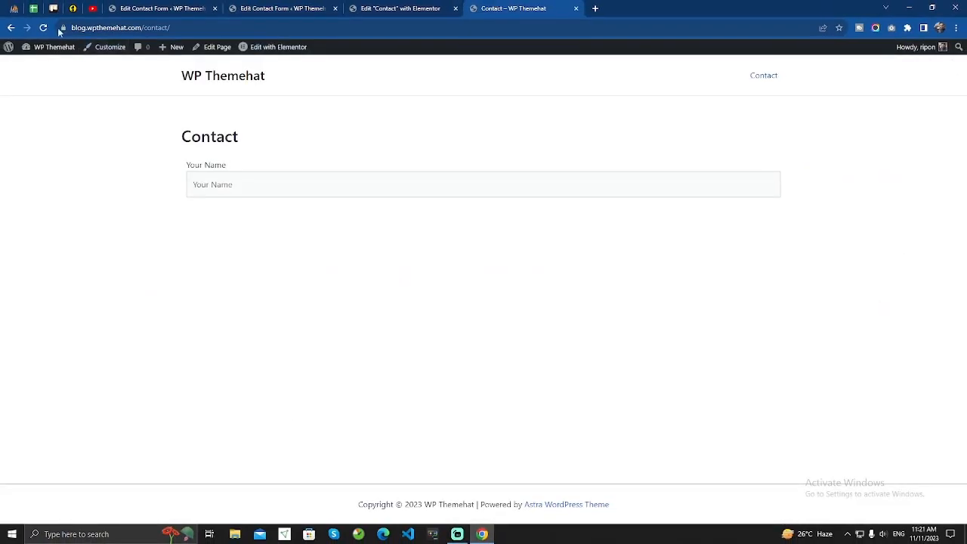
click(44, 27)
click(232, 188)
text(dfgd)
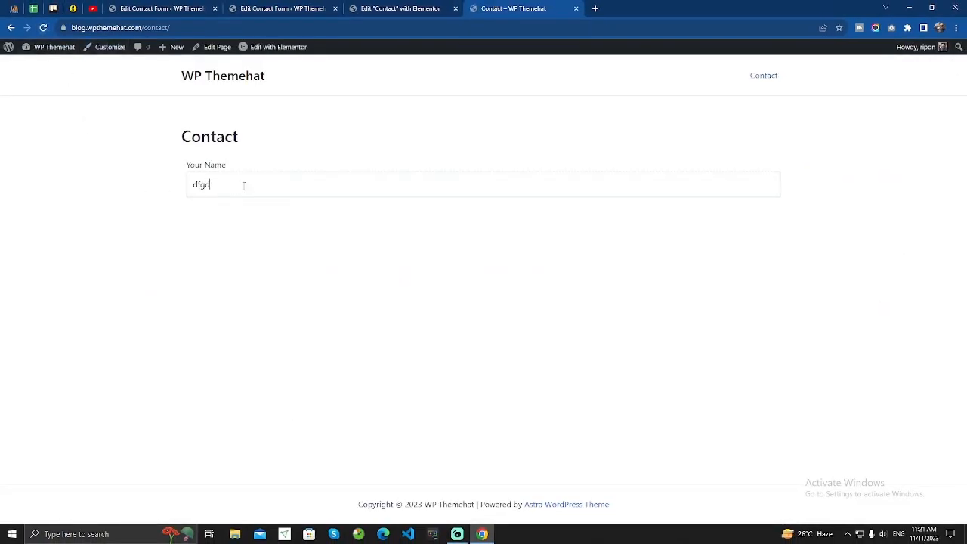
text(fg)
click(287, 9)
click(213, 294)
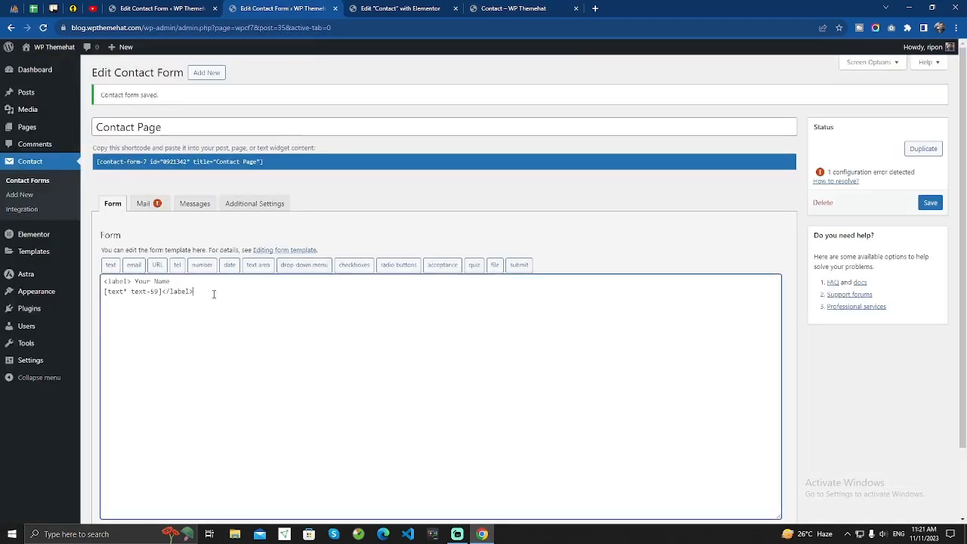
Generate a required email tag and copy it.
click(134, 266)
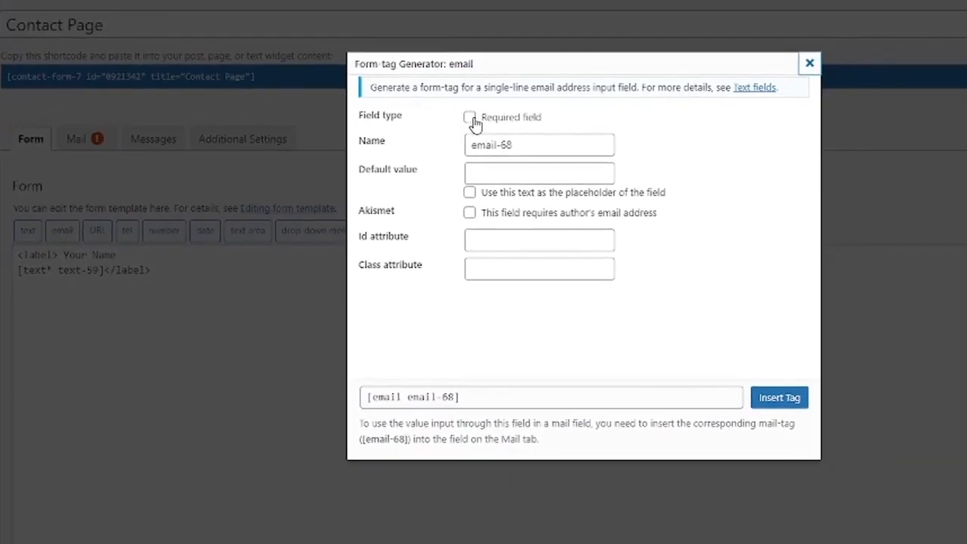
click(642, 111)
click(498, 174)
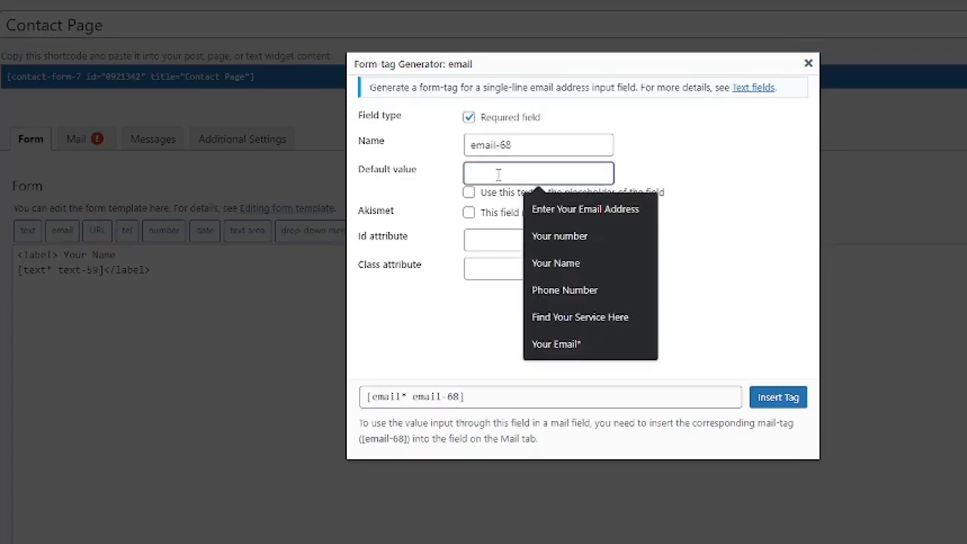
click(378, 179)
click(507, 175)
click(683, 175)
click(528, 173)
click(680, 159)
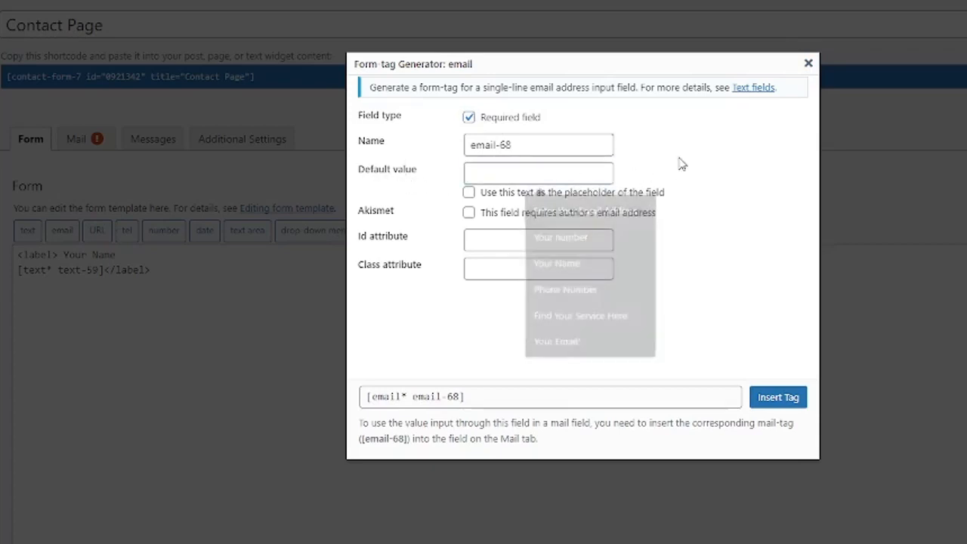
click(486, 396)
key(ctrl+c)
click(808, 64)
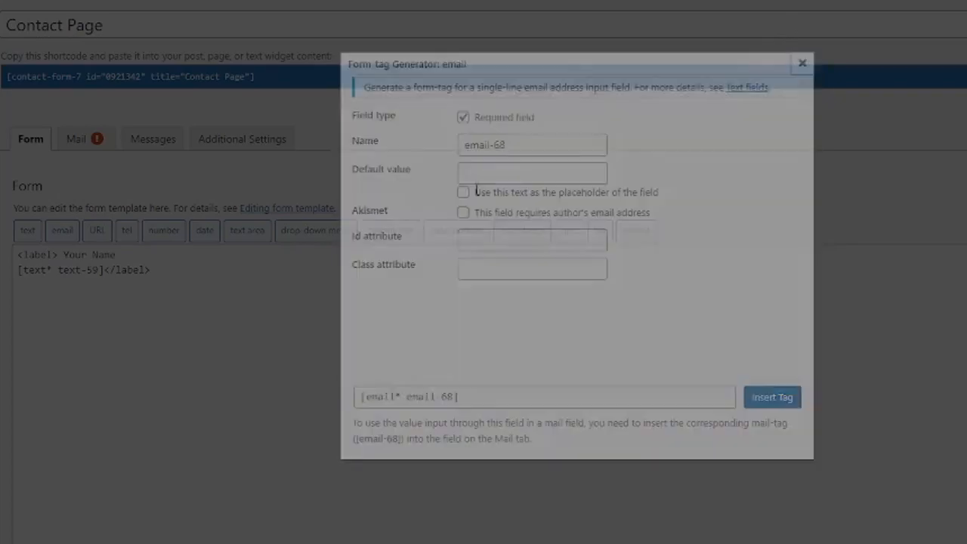
Paste the [email* email-68] tag on a new line below the name field.
click(225, 270)
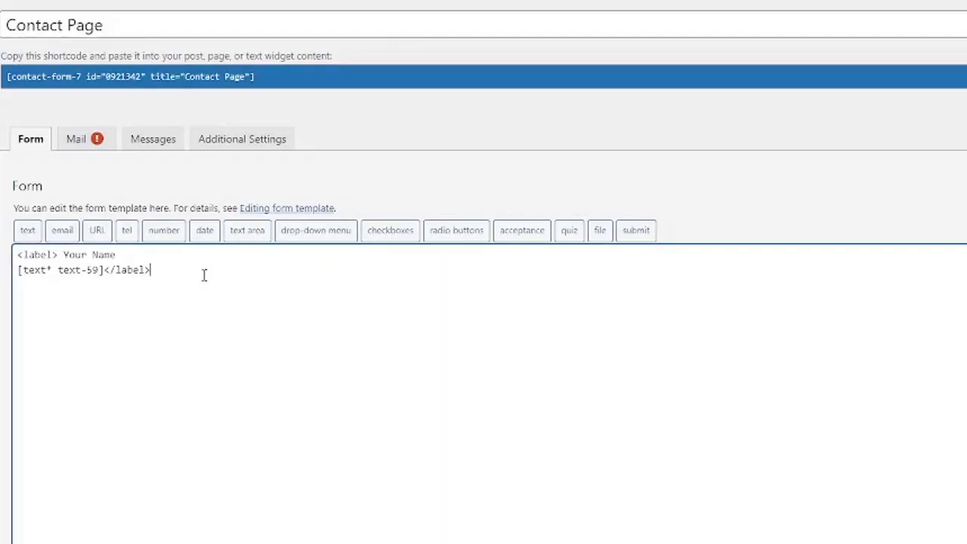
key(Return)
key(ctrl+v)
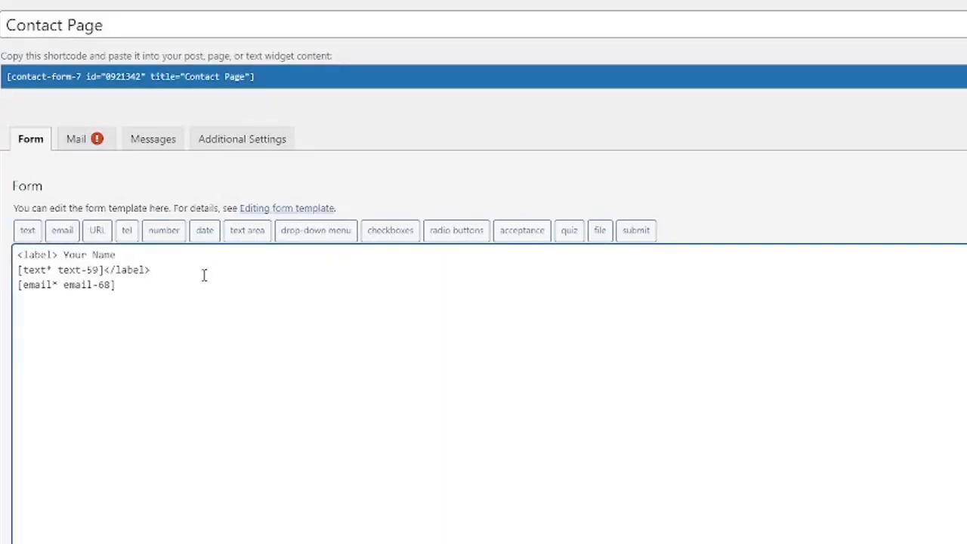
click(204, 275)
key(Return)
Reuse the name label line to wrap the email tag in a 'Your Email Address' label.
drag(115, 255, 17, 257)
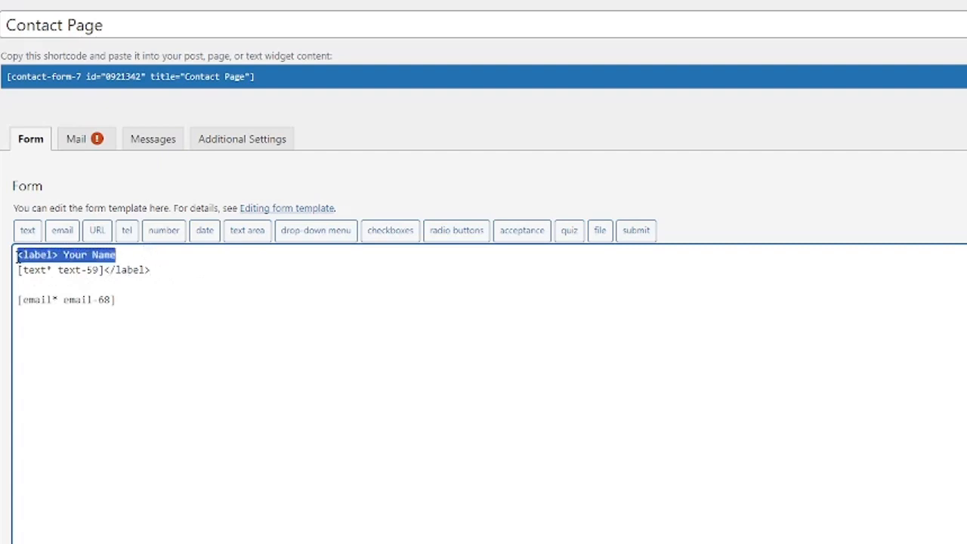
key(ctrl+c)
click(54, 284)
key(ctrl+v)
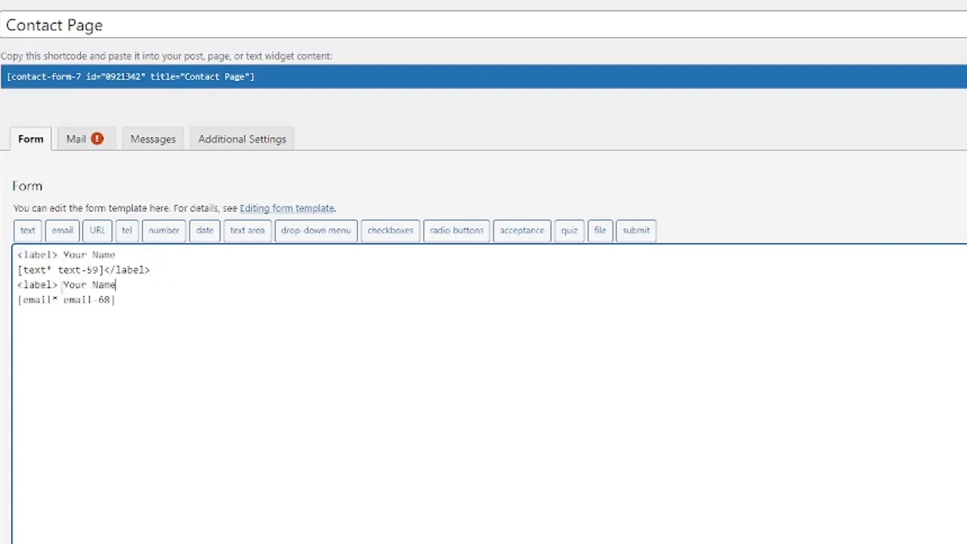
text(abel>)
double_click(103, 285)
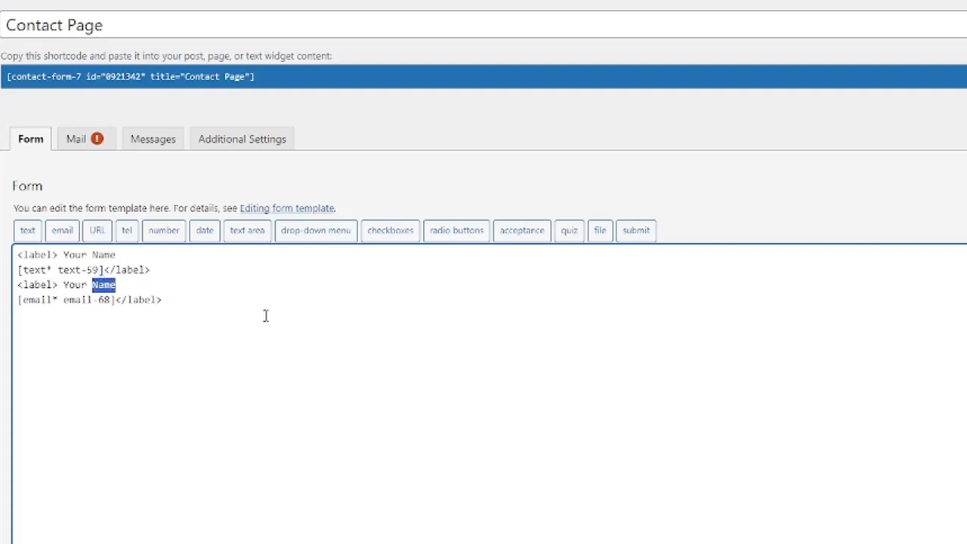
text(Email Address)
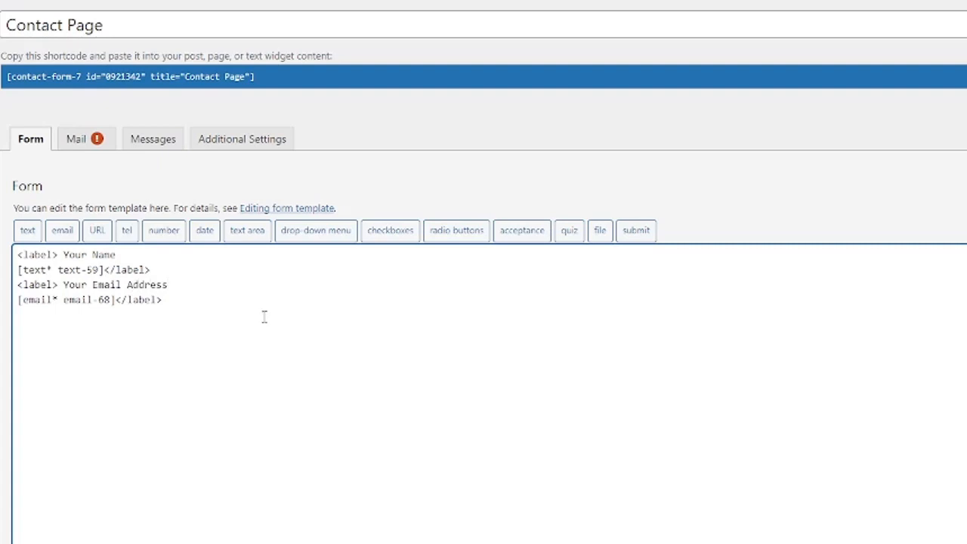
scroll(234, 294, down, 2)
Generate a [tel tel-909] tag and paste it on a new line below the email field.
click(190, 180)
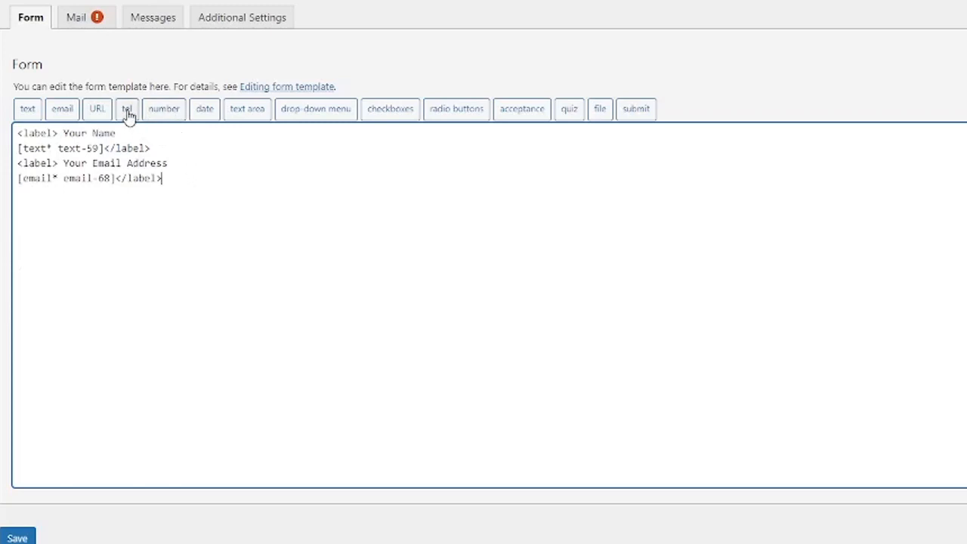
key(Return)
click(127, 111)
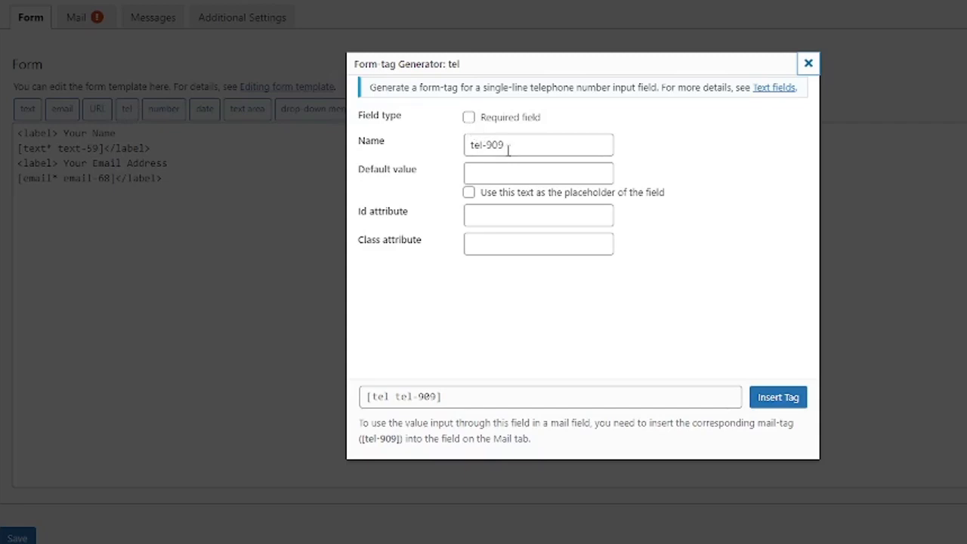
click(491, 396)
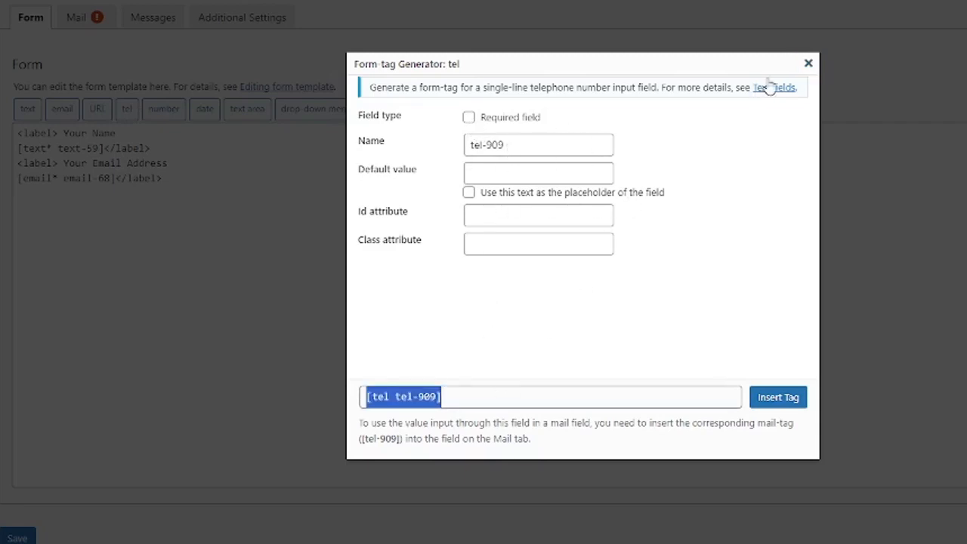
click(809, 63)
click(173, 208)
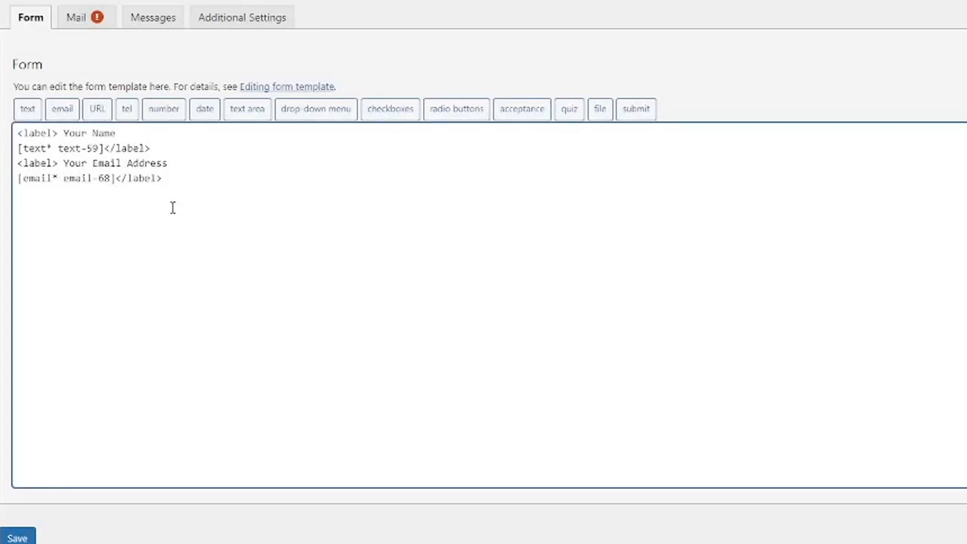
key(ctrl+v)
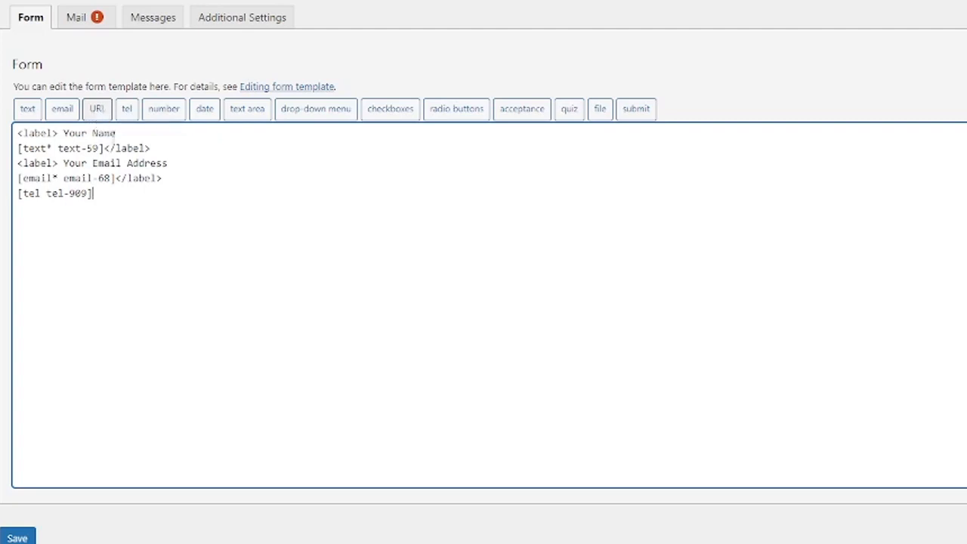
Wrap the telephone tag in a label reading 'Your Phone Number', copied from the email label.
click(193, 167)
click(126, 192)
key(Return)
drag(164, 169, 15, 170)
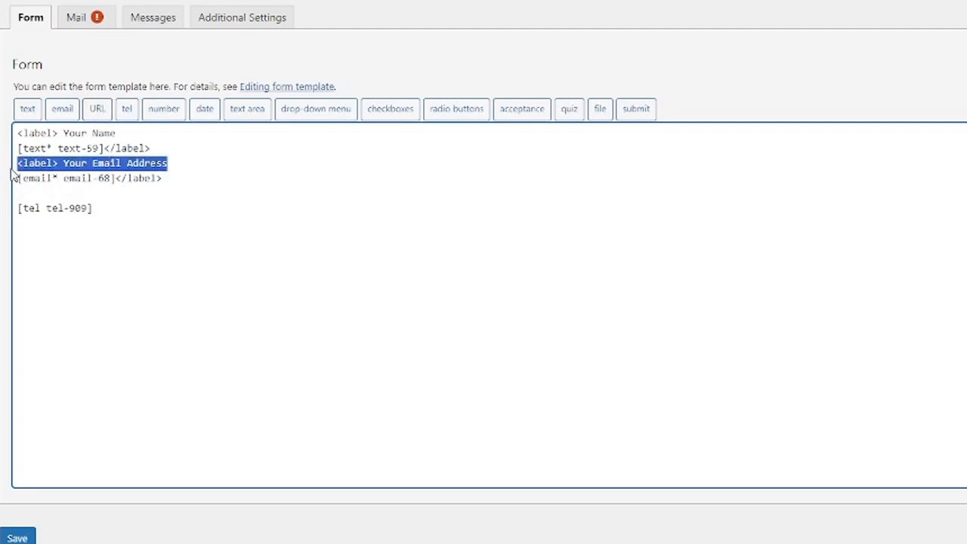
key(ctrl+c)
click(56, 193)
key(ctrl+v)
click(121, 206)
text(</>)
key(Left)
text(label)
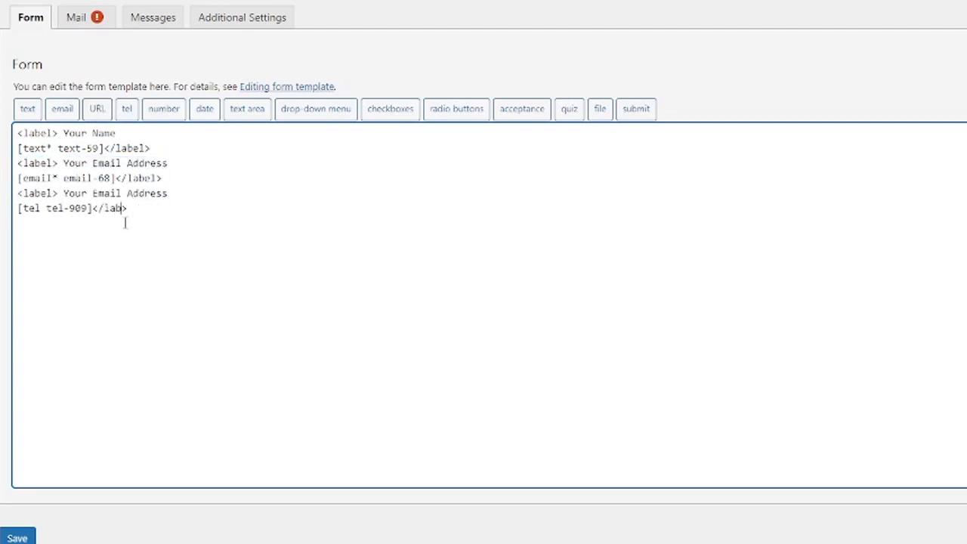
double_click(148, 193)
key(BackSpace)
key(BackSpace)
key(BackSpace)
key(BackSpace)
key(BackSpace)
key(BackSpace)
key(BackSpace)
text(Phonr)
text( Number)
Generate a [url url-34] tag and paste it after the telephone field.
click(96, 110)
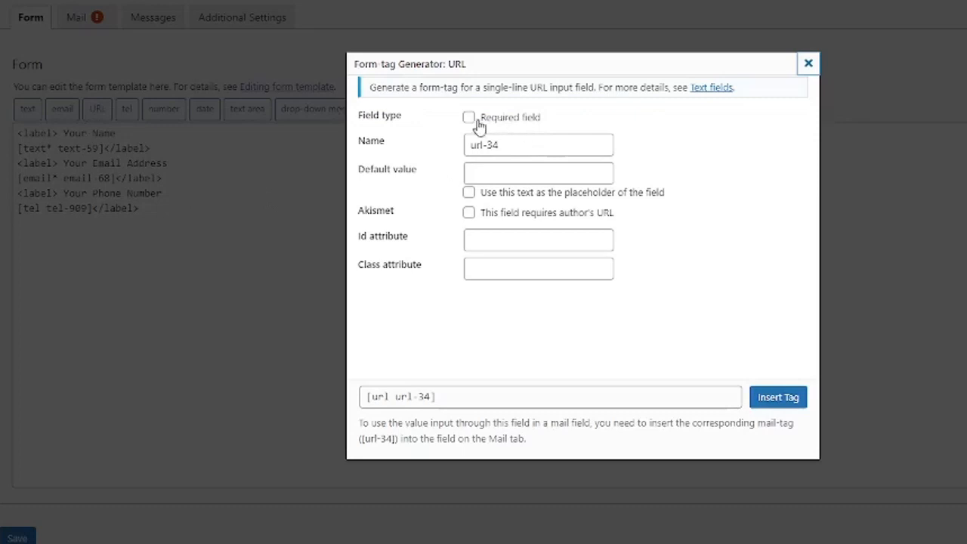
click(487, 394)
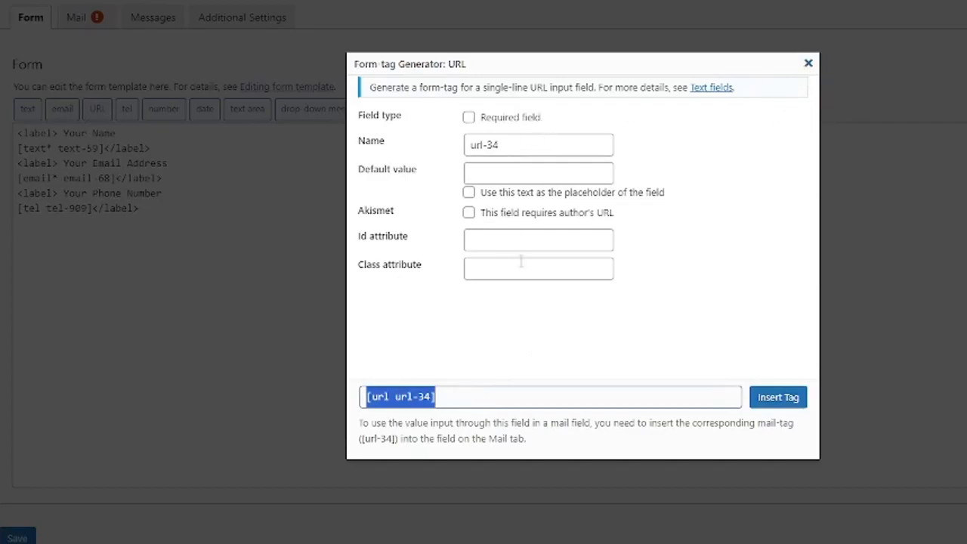
click(807, 64)
click(170, 213)
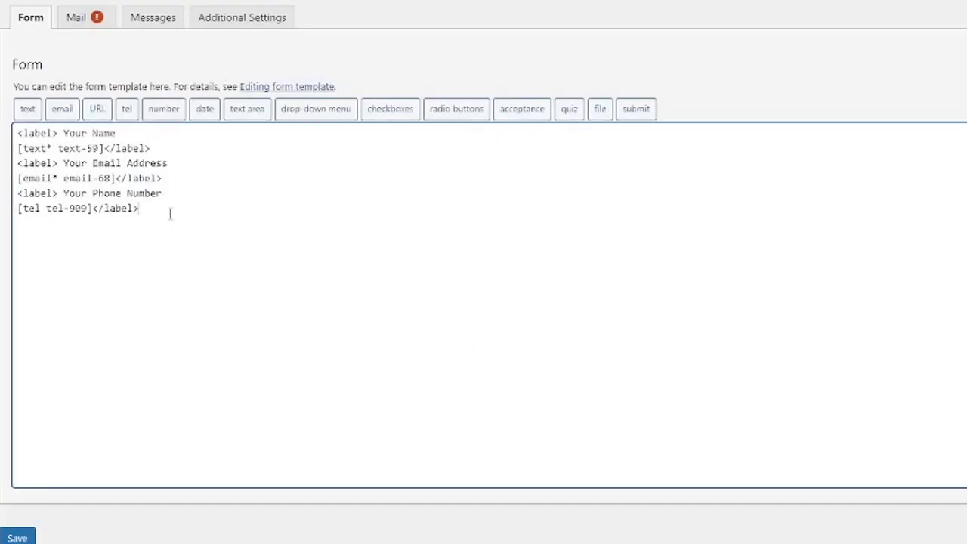
key(ctrl+v)
Wrap the URL tag in a label reading 'Your Website url', copied from the phone label.
drag(162, 197, 17, 198)
key(ctrl+c)
click(172, 207)
key(Return)
key(ctrl+v)
click(147, 277)
text(</>)
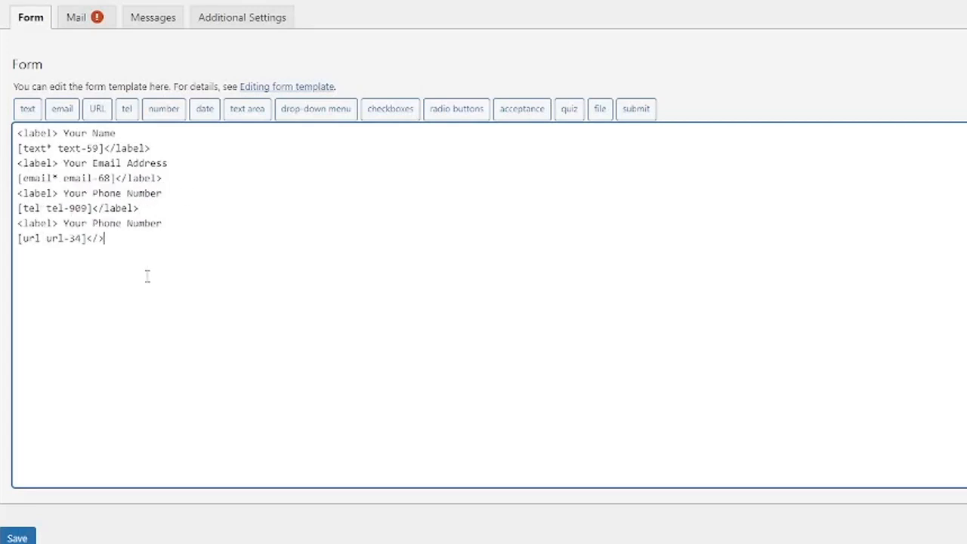
key(Left)
text(label)
drag(167, 216, 129, 224)
drag(64, 225, 181, 226)
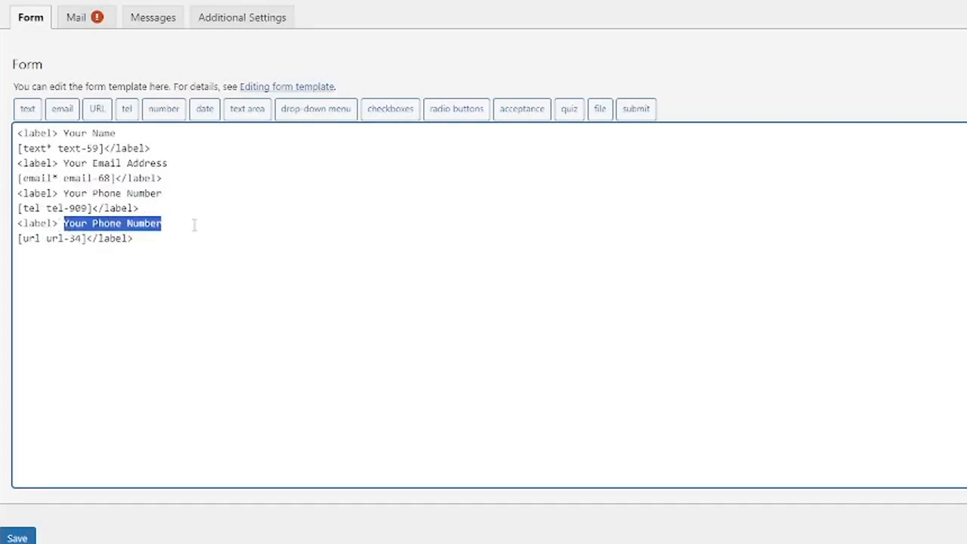
key(BackSpace)
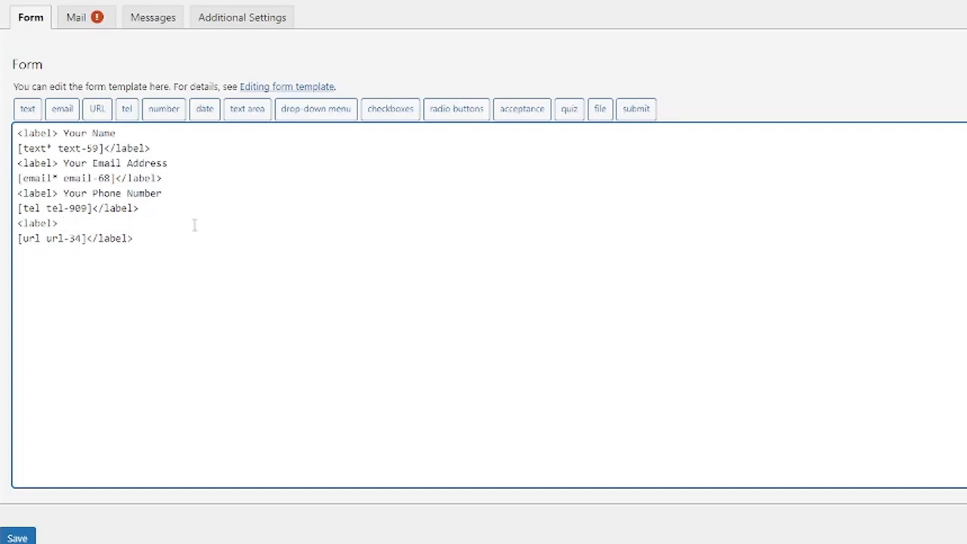
text(Your Website url)
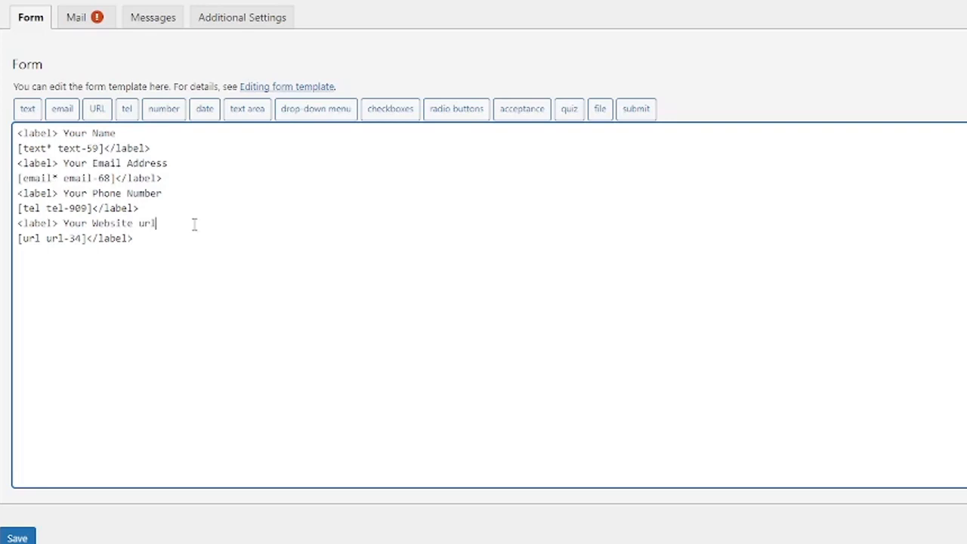
click(179, 236)
Start a required date tag with a minimum date of 18 November 2023.
click(205, 112)
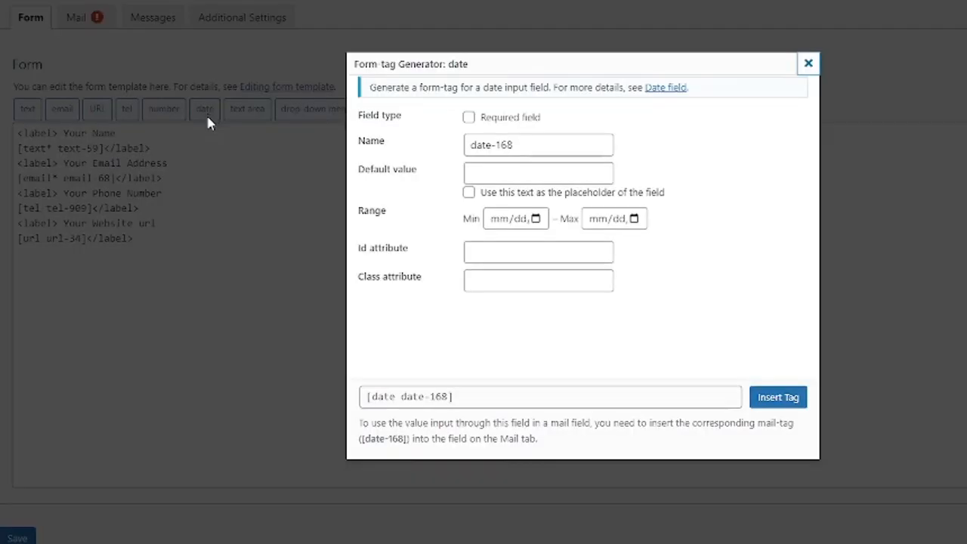
click(468, 117)
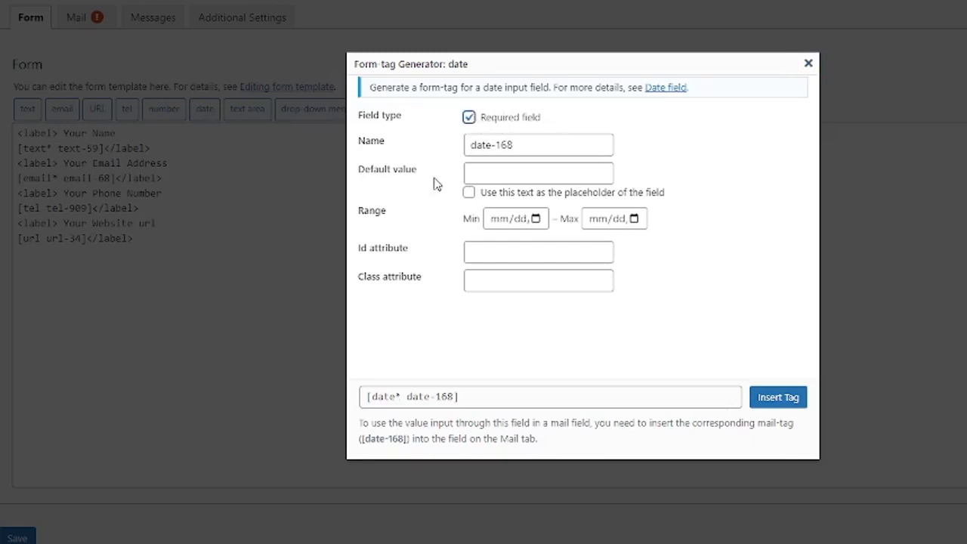
click(489, 175)
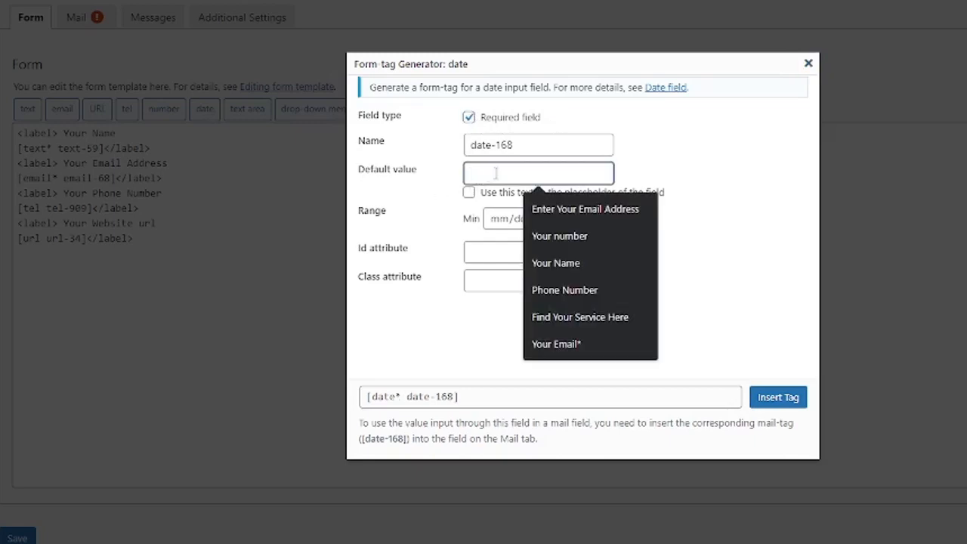
click(444, 198)
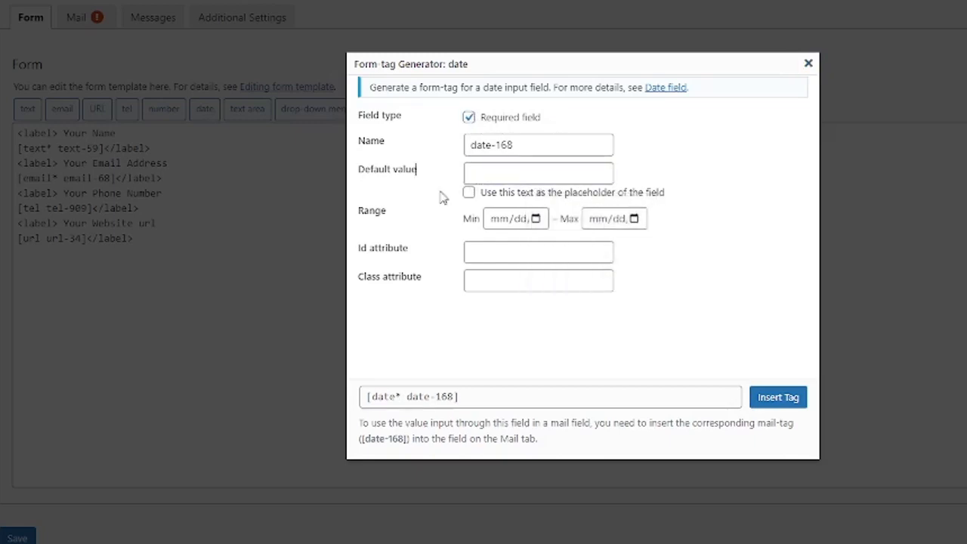
click(499, 220)
click(519, 219)
click(537, 219)
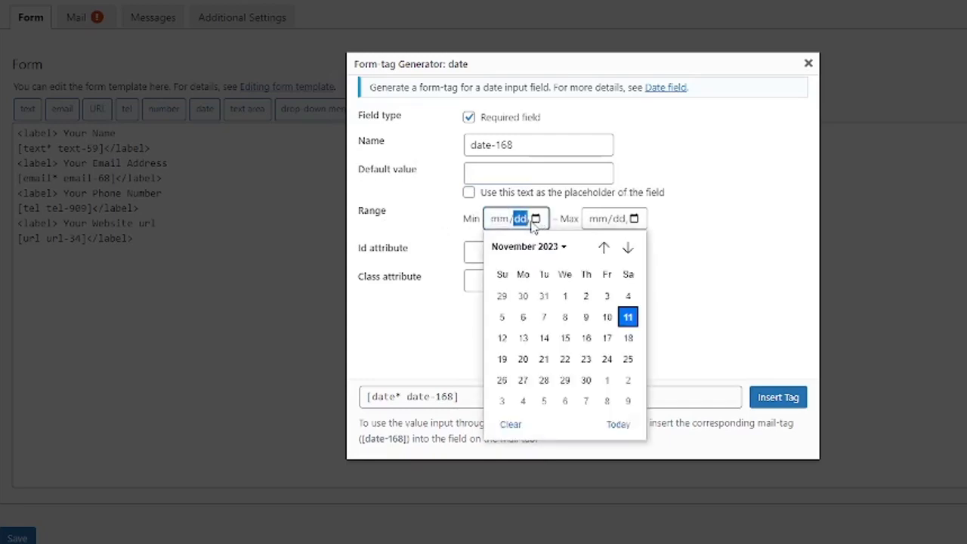
click(627, 339)
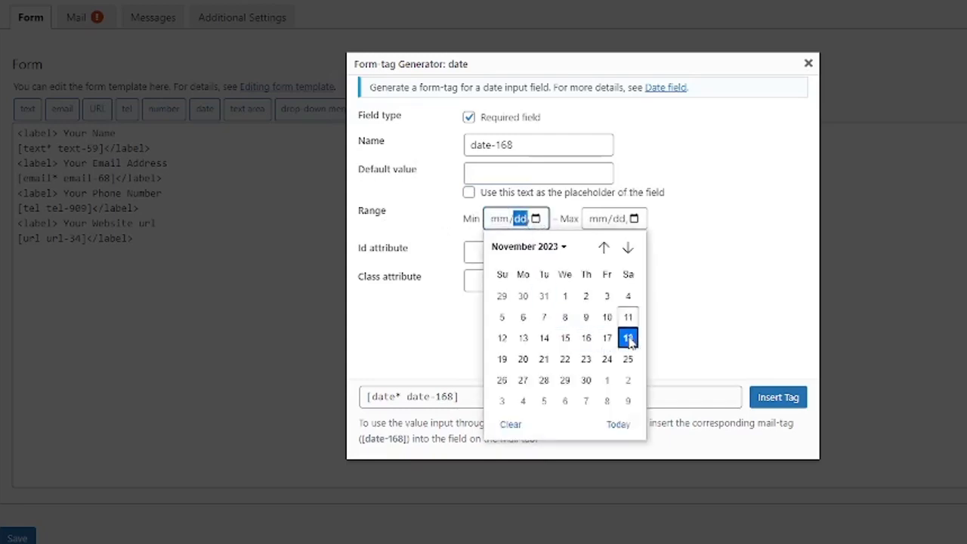
Set the date tag's maximum to 15 March 2024 and copy the generated tag.
click(627, 225)
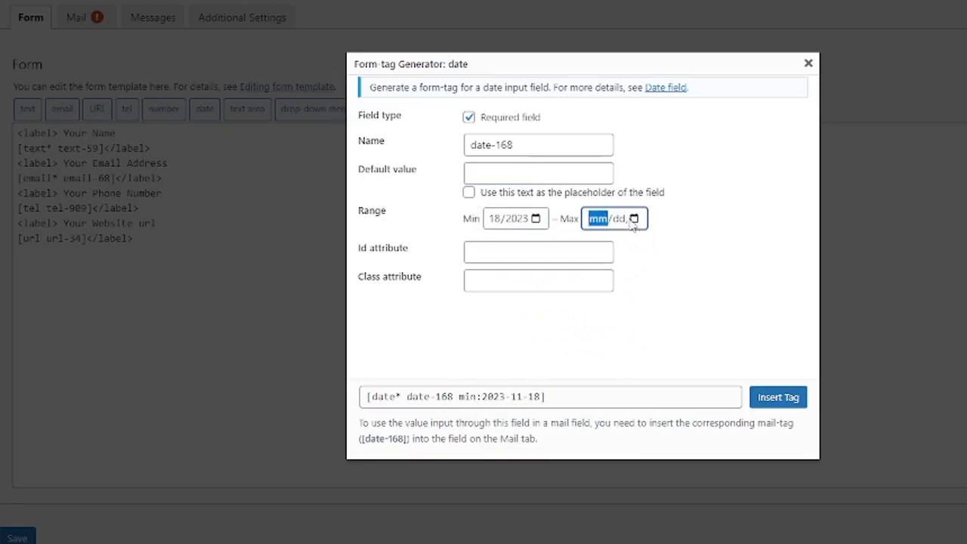
click(634, 218)
scroll(695, 385, down, 1)
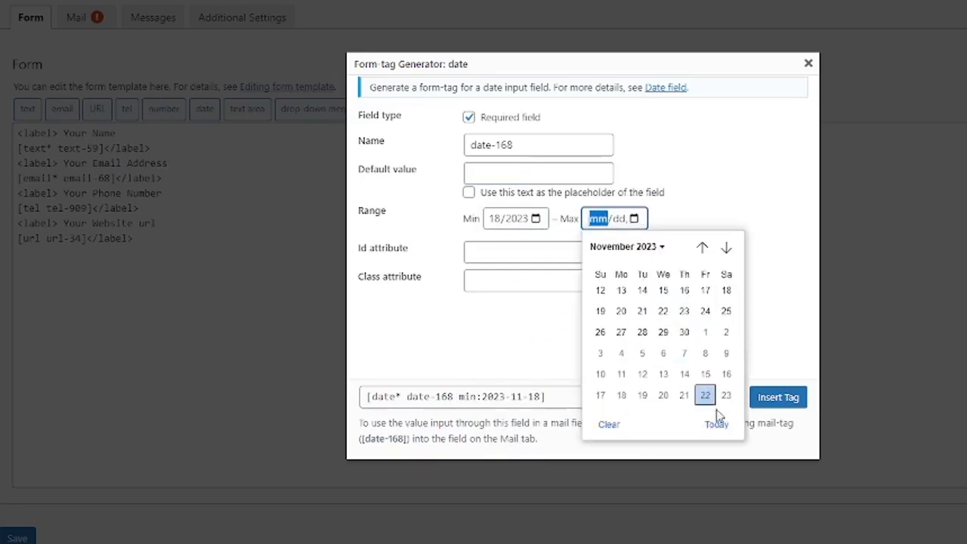
click(726, 248)
click(727, 248)
click(727, 248)
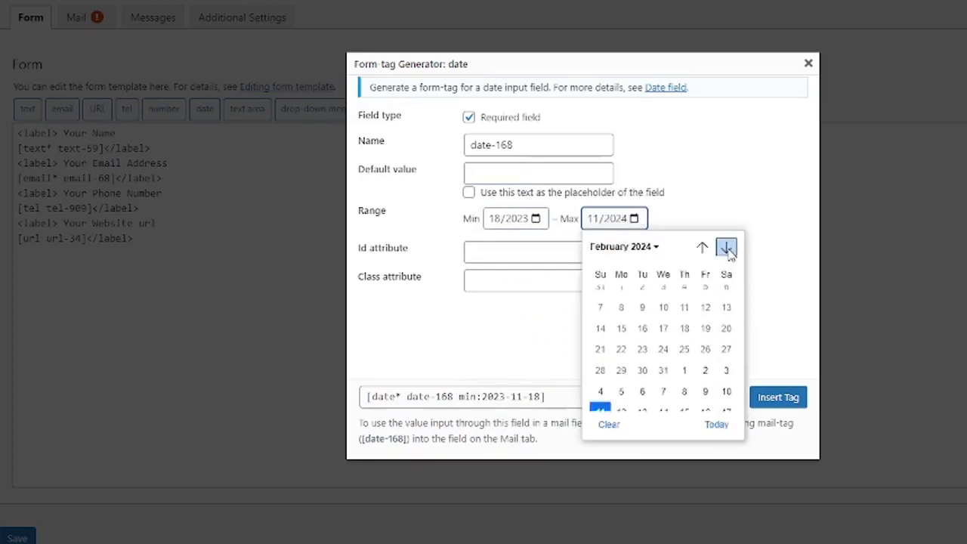
click(726, 248)
click(705, 340)
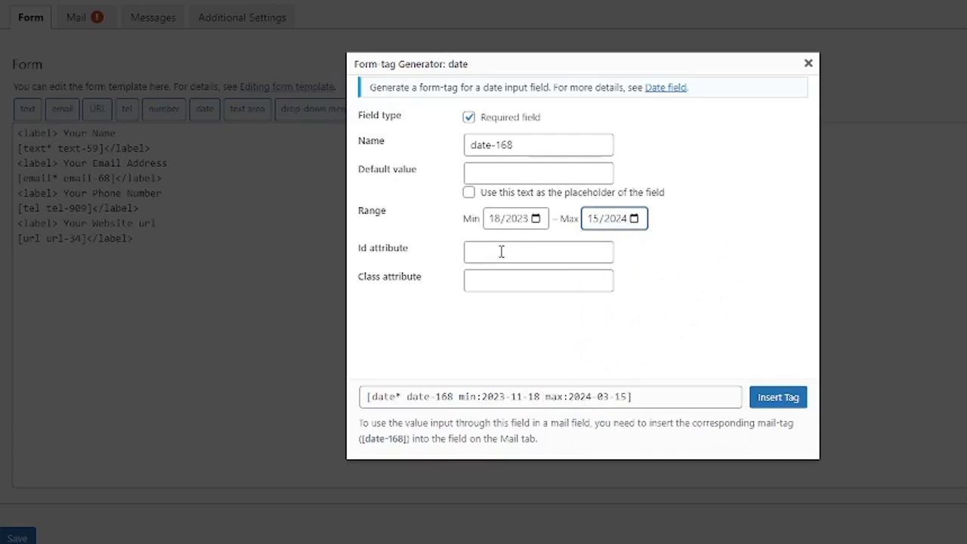
click(642, 342)
click(660, 395)
key(ctrl+c)
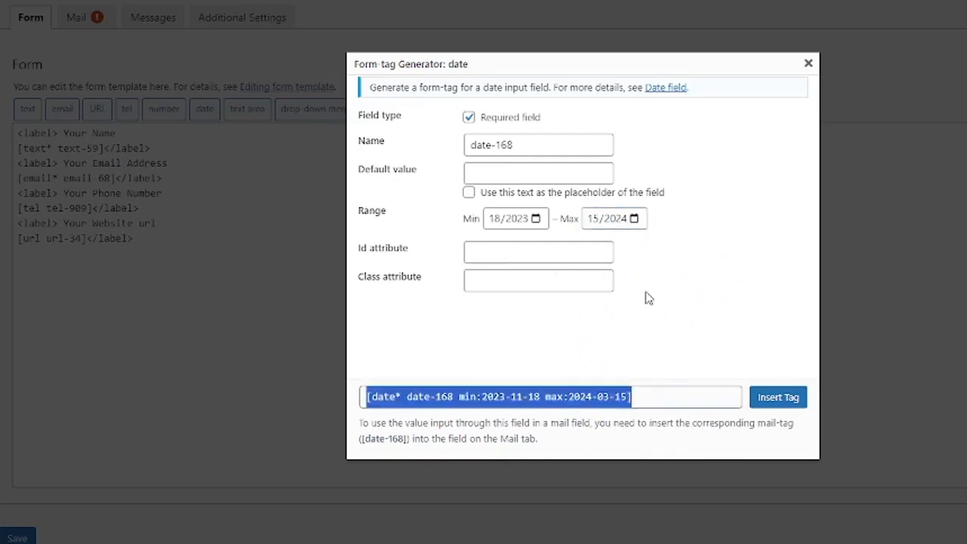
click(809, 64)
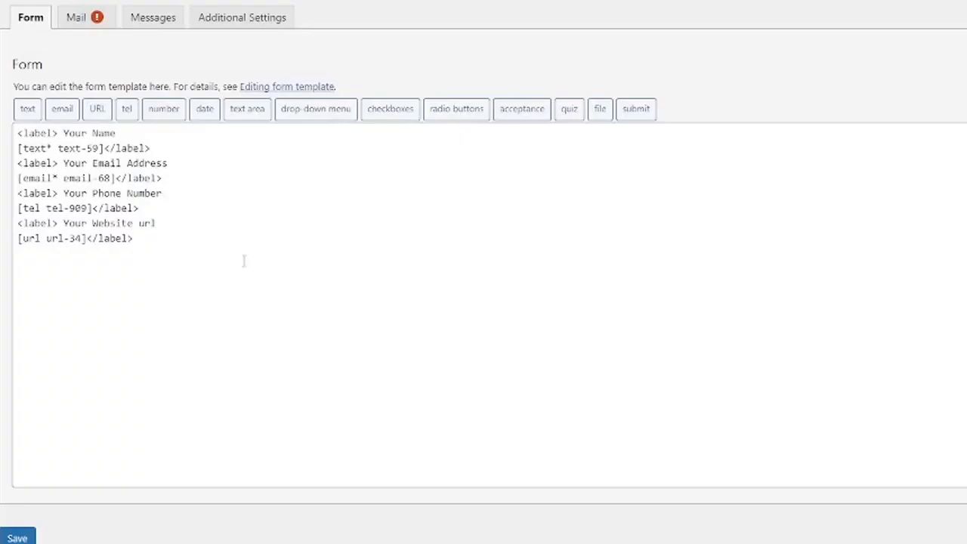
Paste the date tag with a 'Your Reservation Date' label, save the form, and view the live page.
click(161, 247)
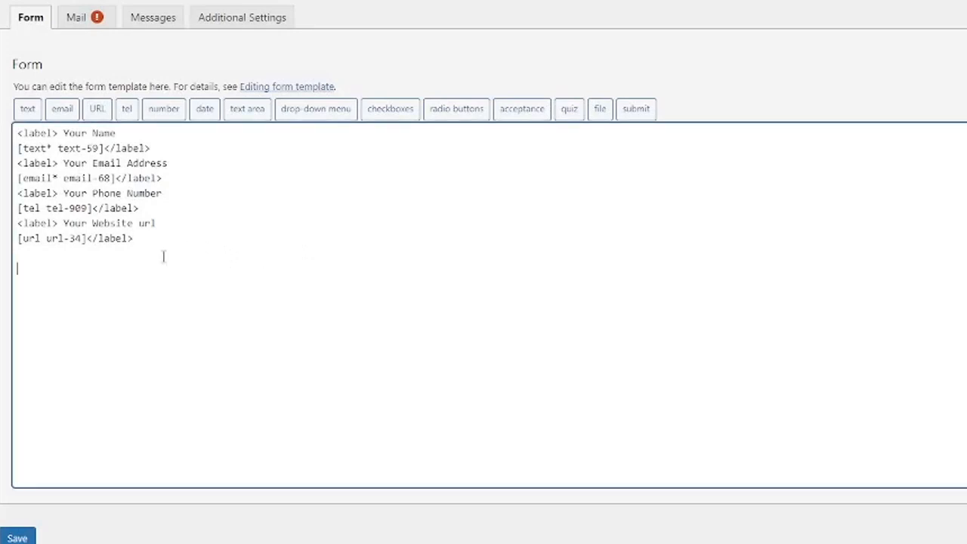
key(ctrl+v)
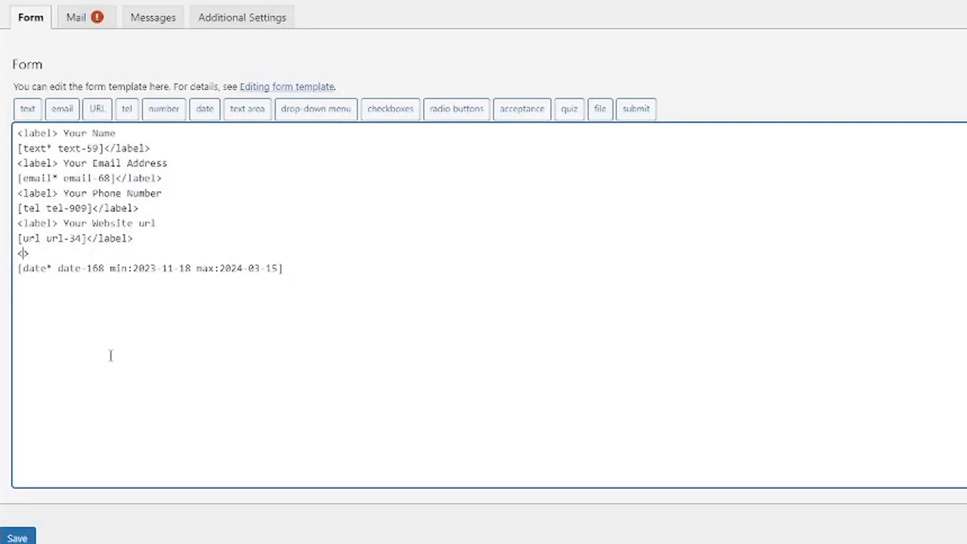
text(label</label>Your Reservation Date)
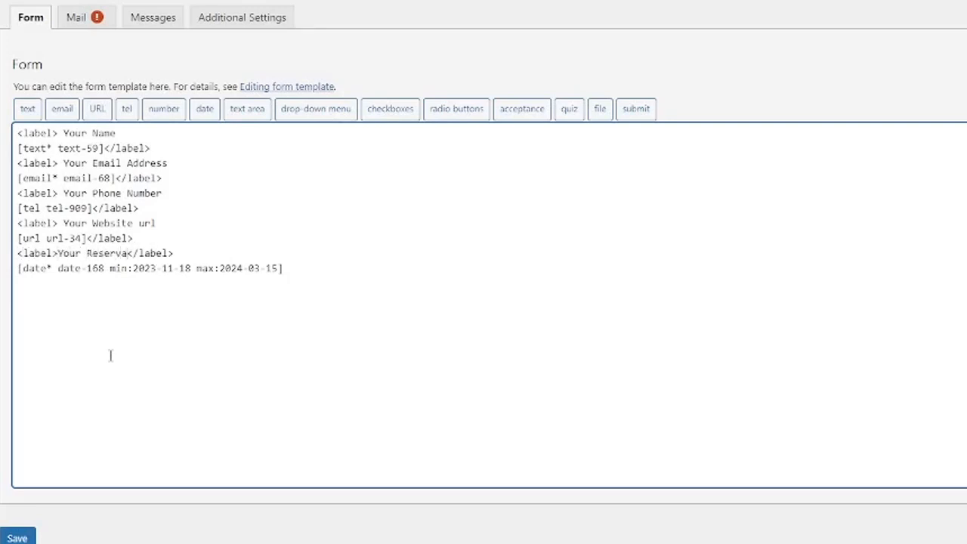
click(313, 263)
key(Return)
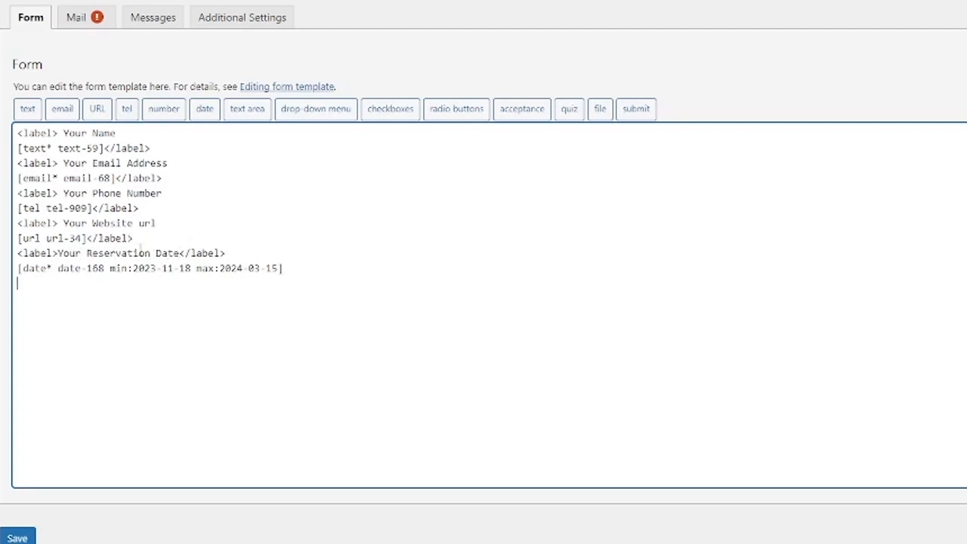
click(17, 537)
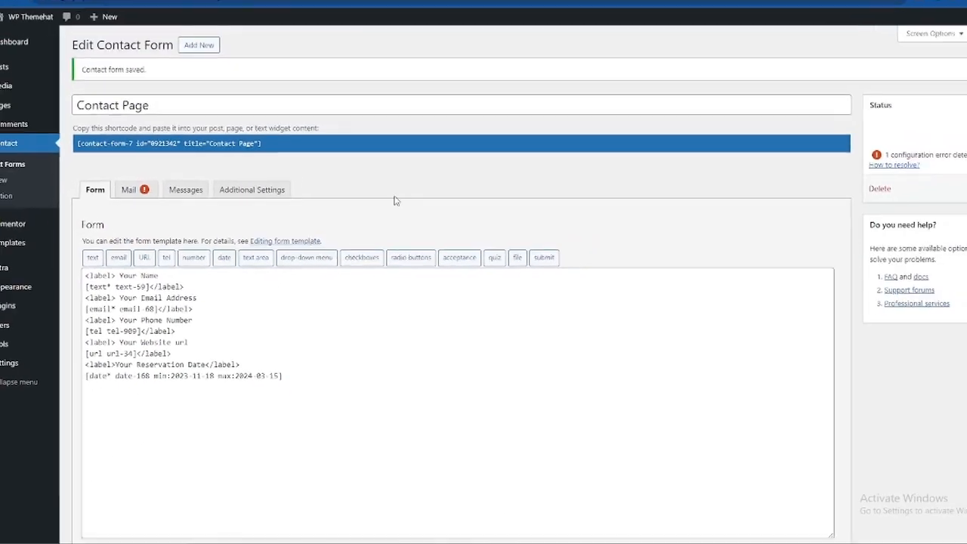
click(505, 9)
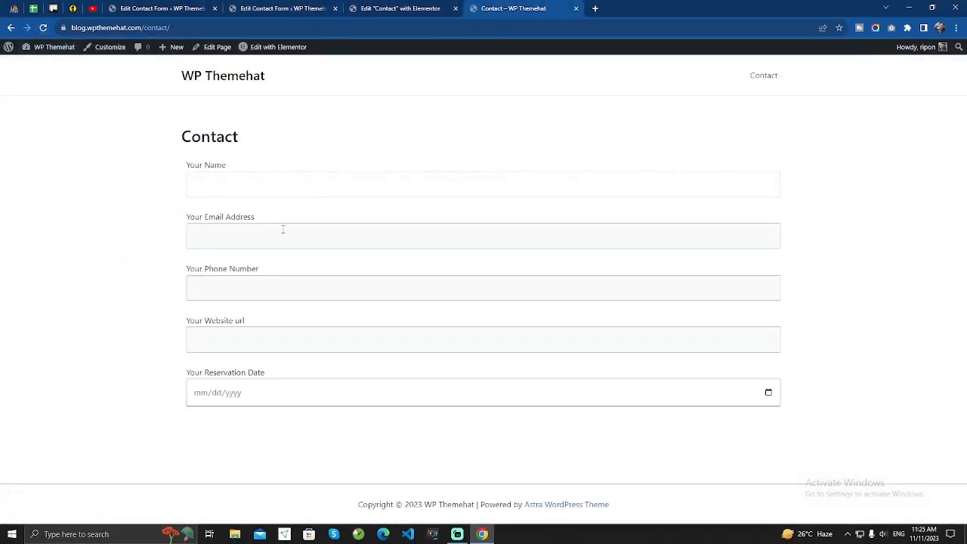
Test the live phone, website and reservation date fields, picking the 23rd, then return to the editor.
click(269, 290)
click(245, 341)
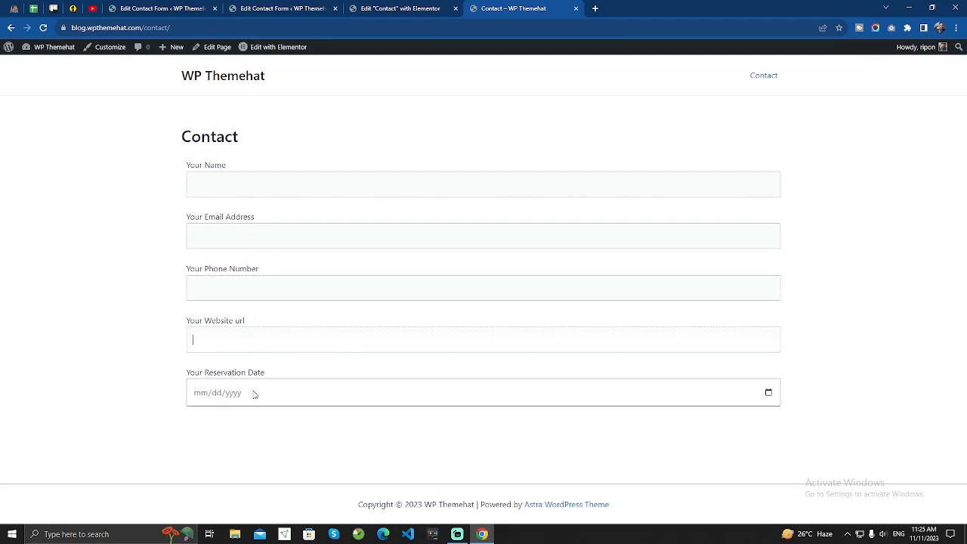
click(232, 400)
click(769, 391)
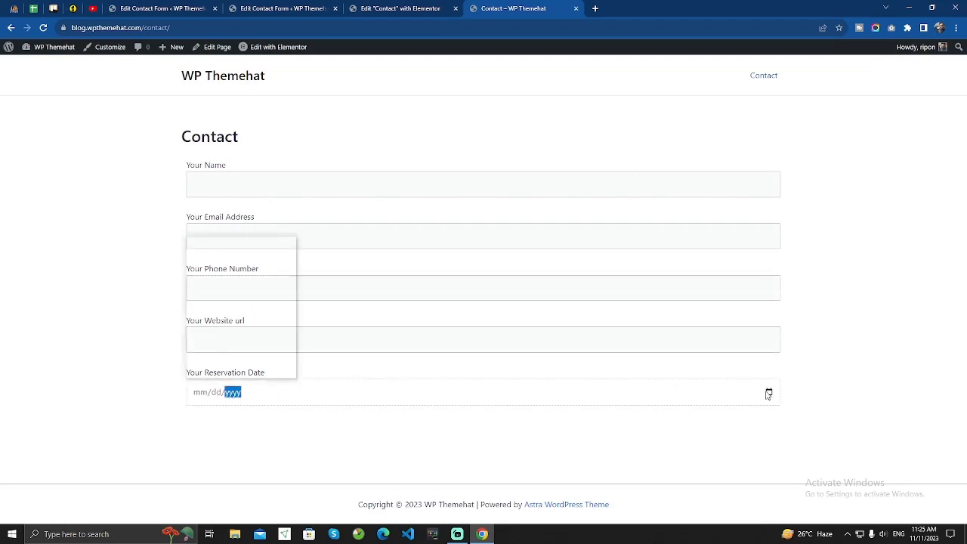
click(255, 325)
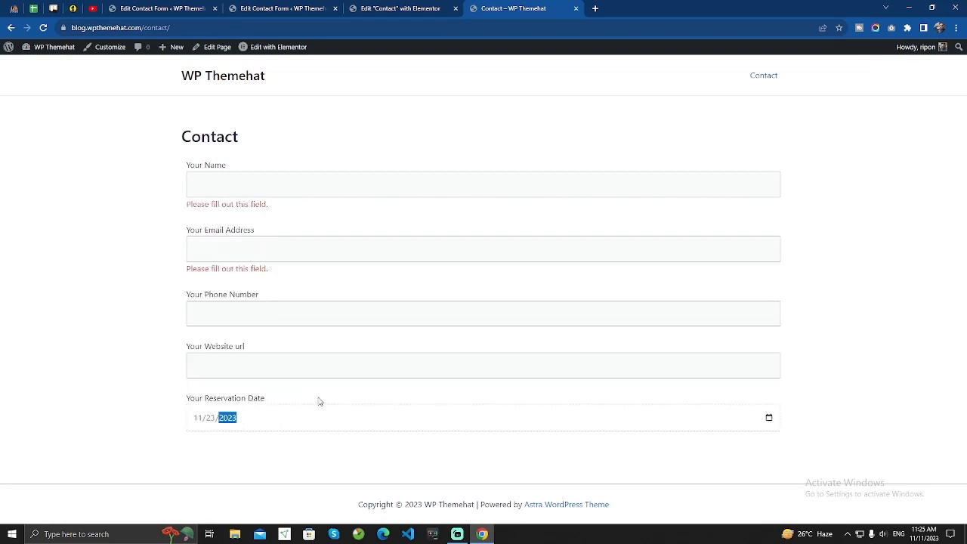
click(355, 8)
click(307, 6)
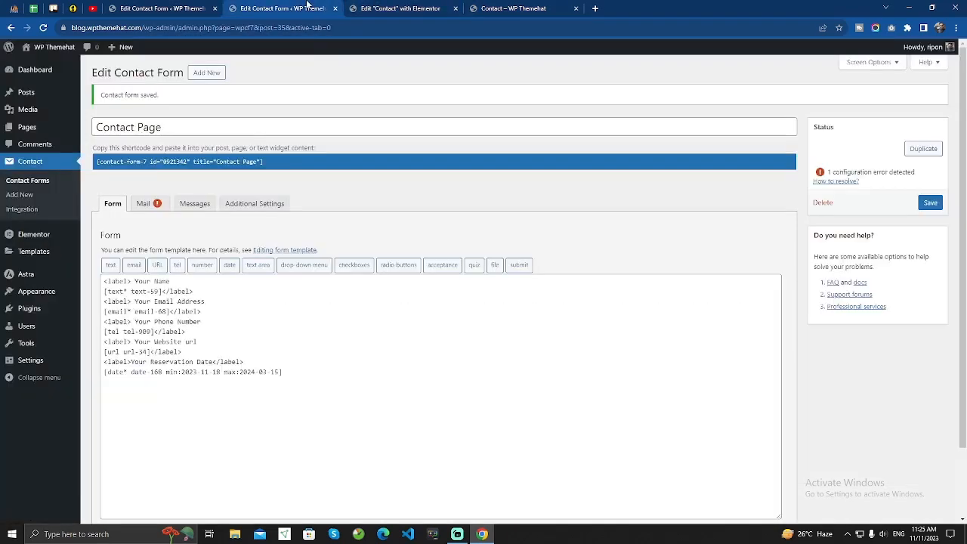
Below the date field, generate a required drop-down tag with Option One, Option Two and Option Three, and copy it.
scroll(240, 381, down, 1)
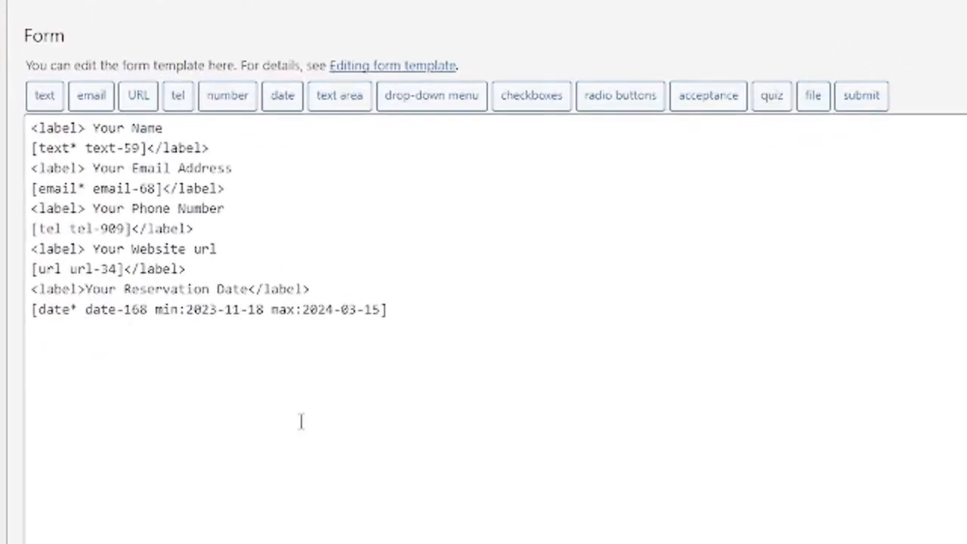
click(412, 314)
key(Return)
key(Return)
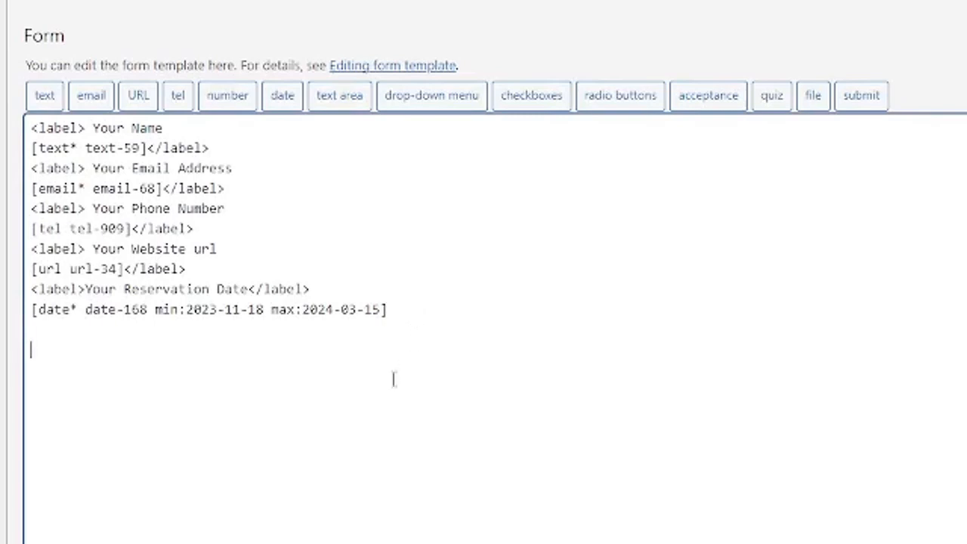
click(421, 102)
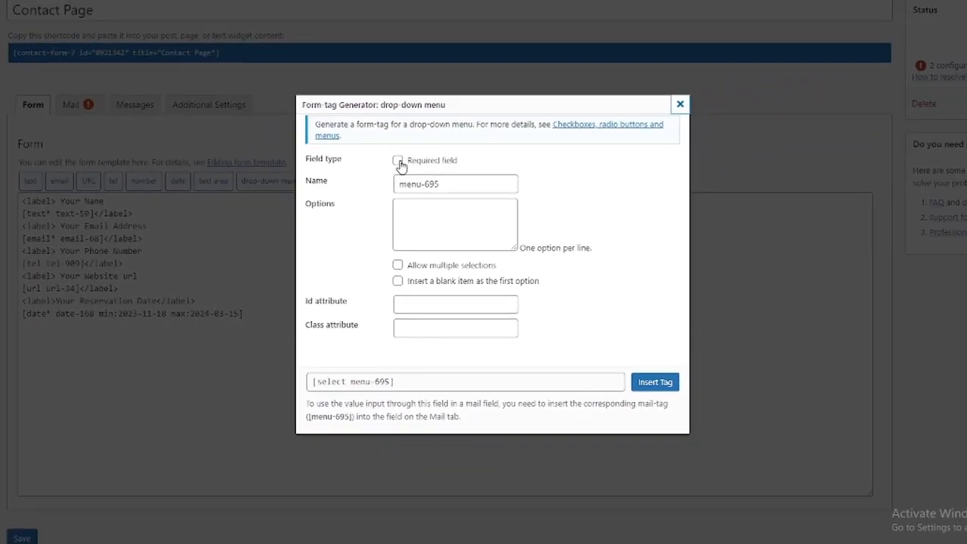
click(398, 161)
click(428, 222)
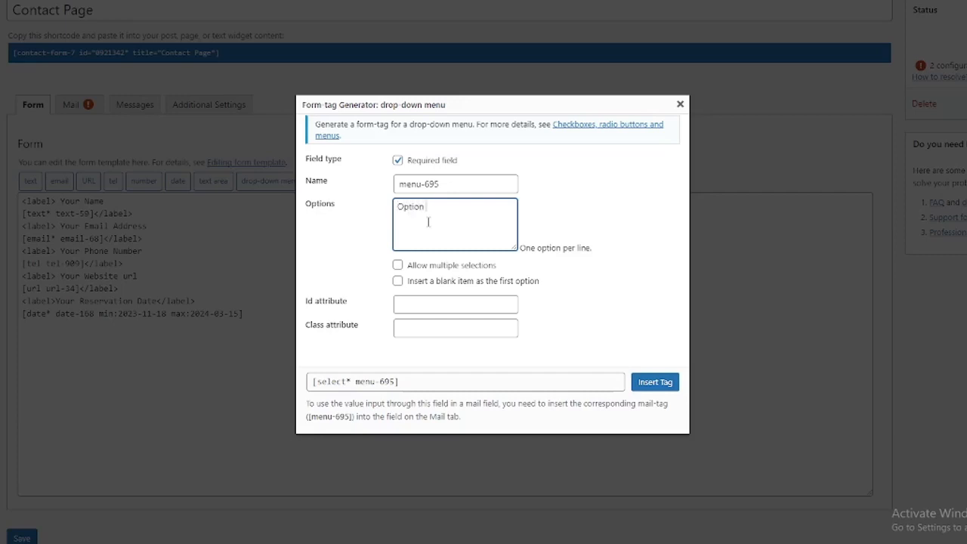
text(Option Two)
key(Return)
text(Option Three)
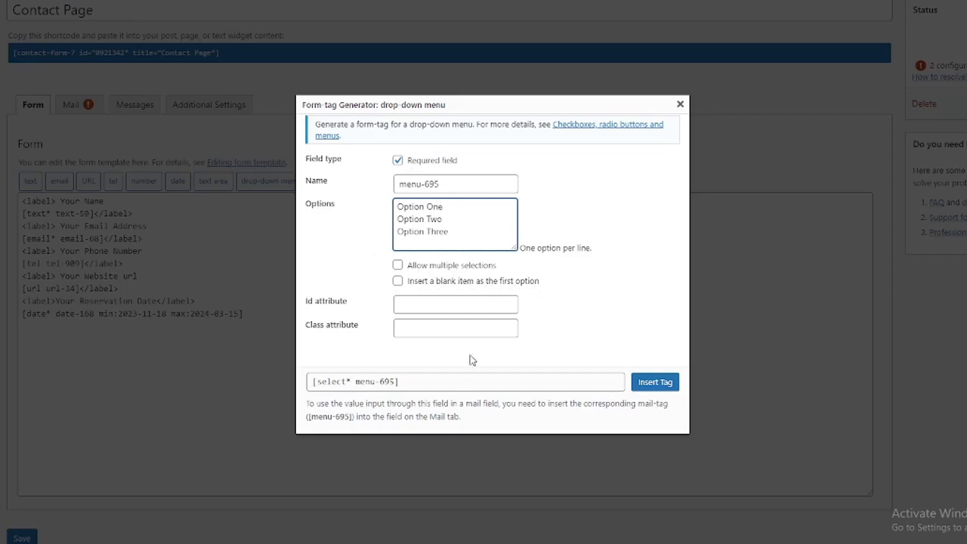
click(448, 383)
key(ctrl+c)
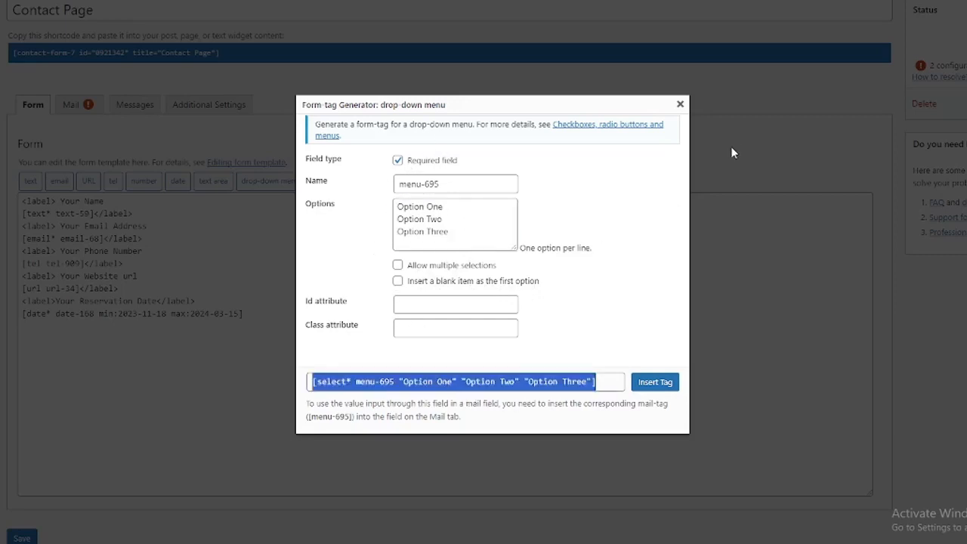
click(680, 105)
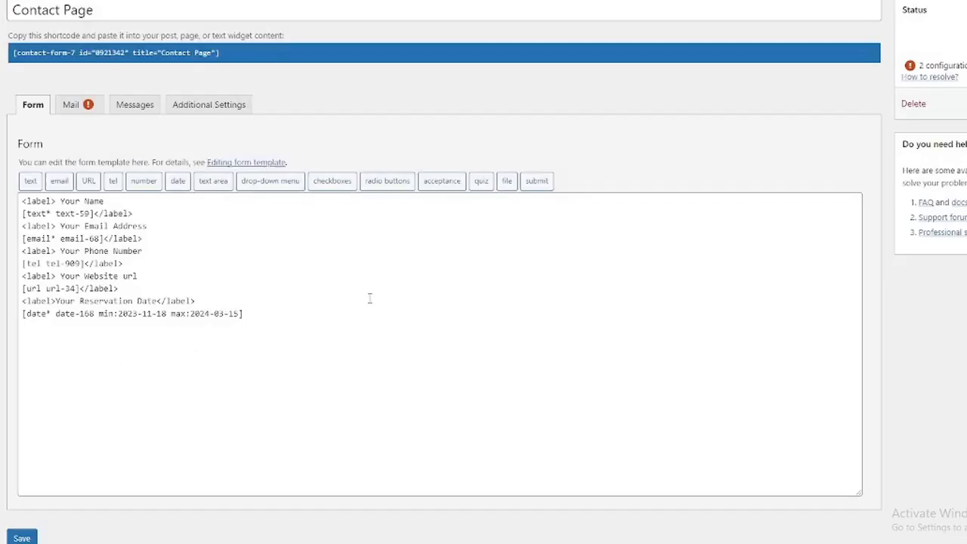
Paste the [select* menu-695] drop-down tag on a new line below the reservation date field.
click(369, 299)
click(284, 314)
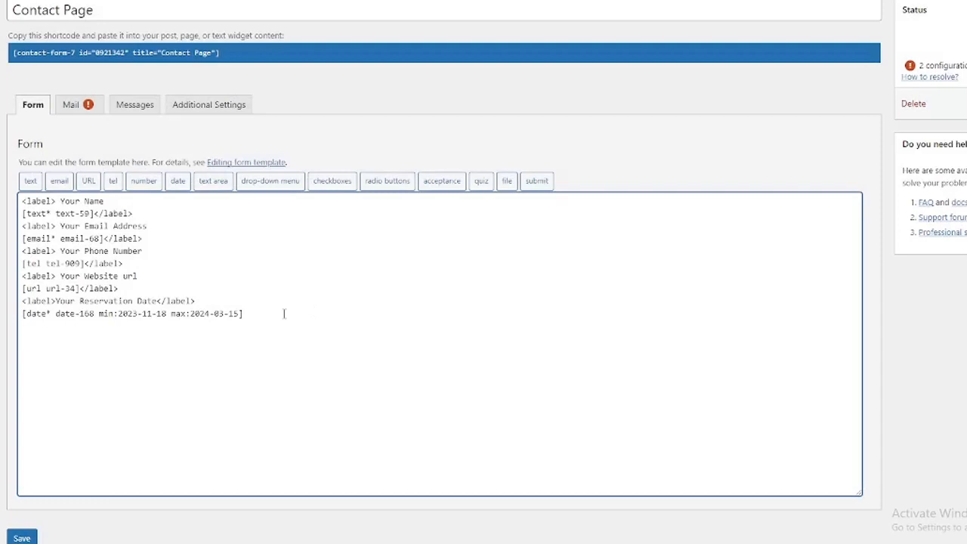
key(Return)
key(Return)
key(ctrl+v)
Duplicate the Reservation Date label above the drop-down and reword it to 'Your Menu'.
drag(215, 302, 22, 302)
key(ctrl+c)
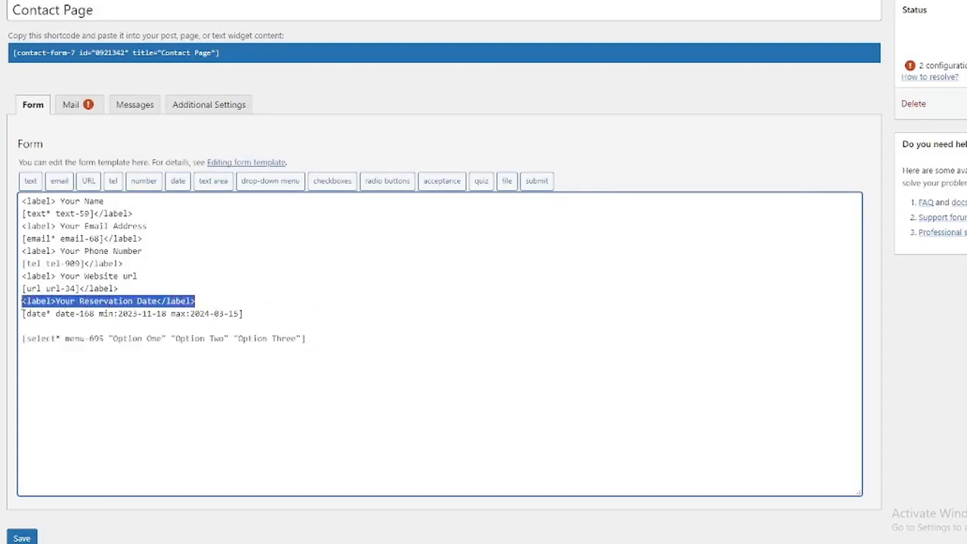
click(64, 326)
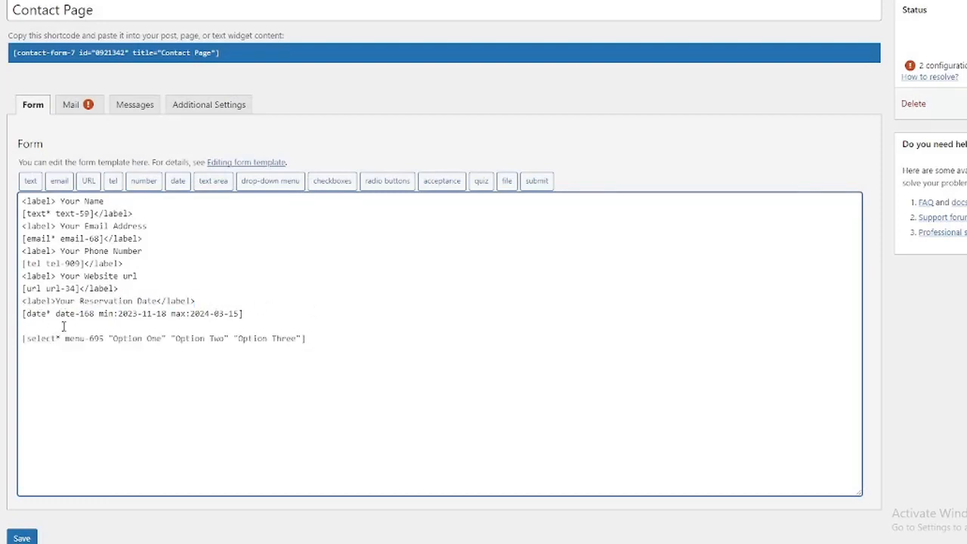
key(ctrl+v)
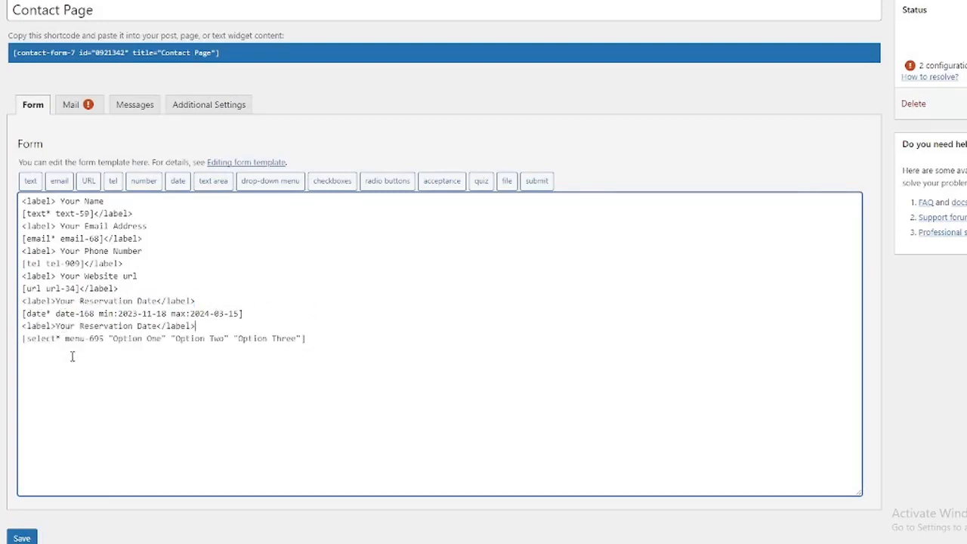
double_click(44, 326)
click(204, 325)
double_click(148, 326)
key(BackSpace)
key(BackSpace)
key(BackSpace)
key(BackSpace)
key(BackSpace)
key(BackSpace)
key(BackSpace)
key(BackSpace)
key(BackSpace)
key(BackSpace)
key(BackSpace)
key(BackSpace)
key(BackSpace)
key(BackSpace)
key(BackSpace)
key(BackSpace)
key(BackSpace)
text(our)
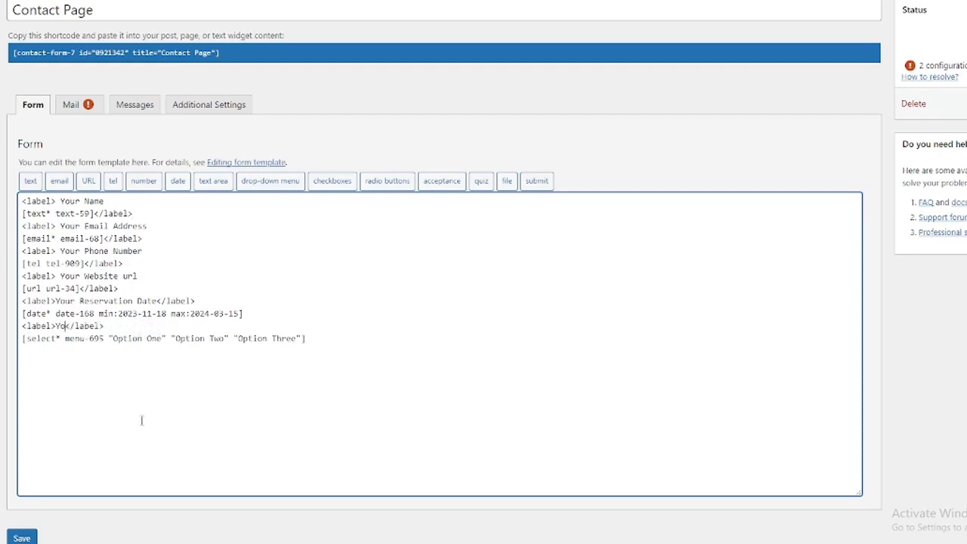
text( Menu)
Generate a checkbox group tag with options Yes, No and We Have Both, and copy the tag.
click(335, 185)
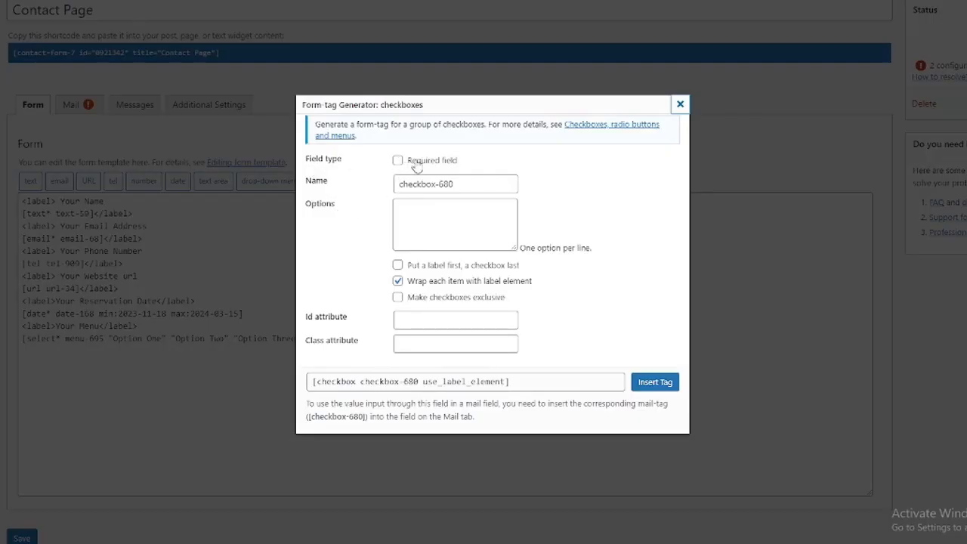
click(443, 216)
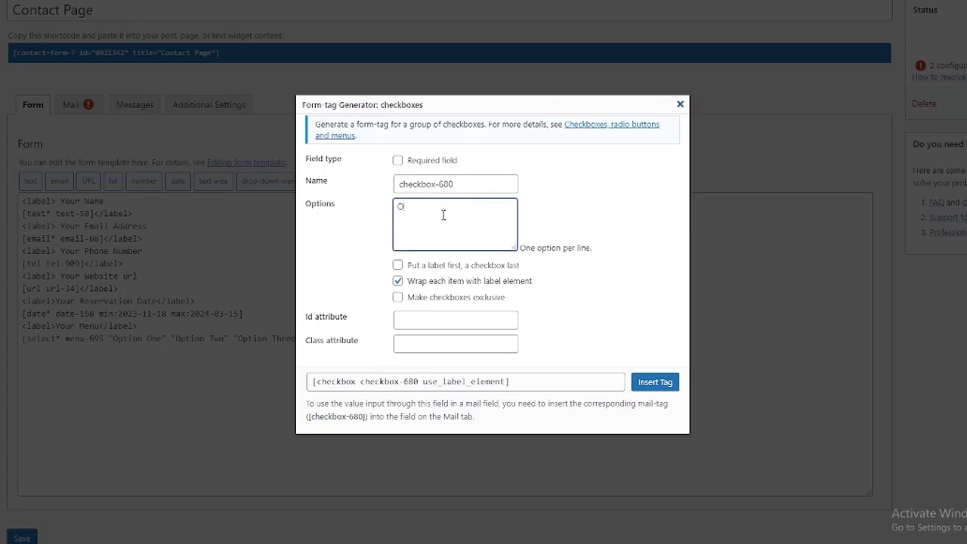
text(Option)
key(BackSpace)
click(522, 382)
key(ctrl+c)
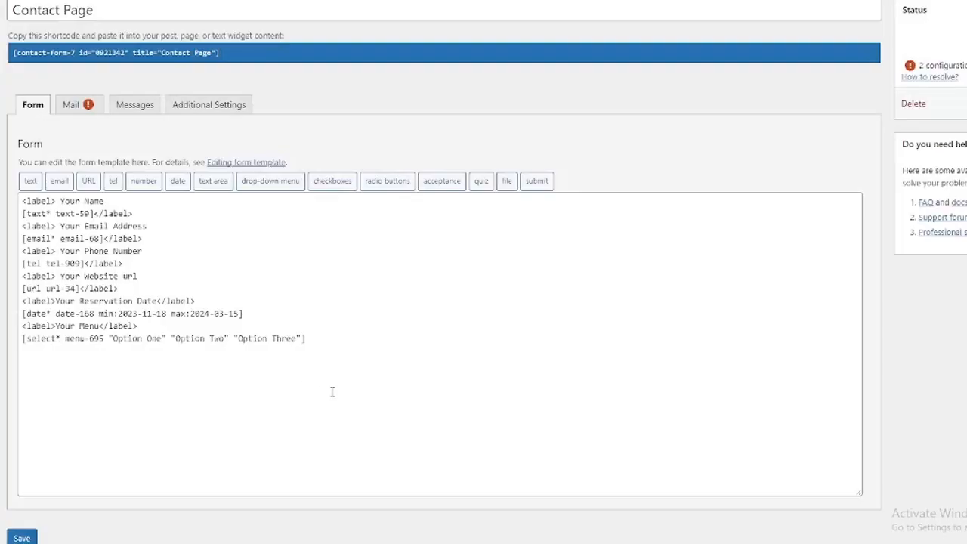
click(335, 341)
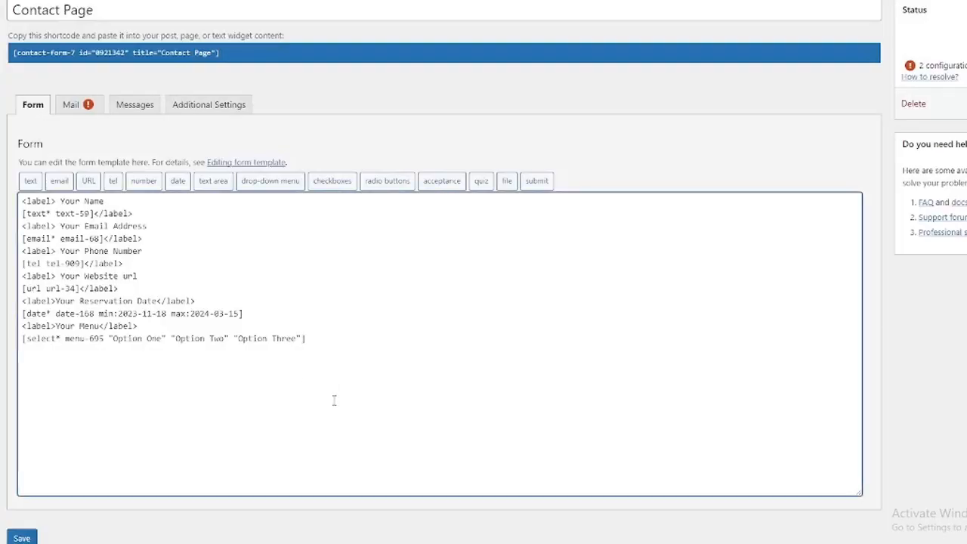
Paste the [checkbox checkbox-680] tag at the template's end under a copied label renamed 'Your Desired Item'.
key(ctrl+v)
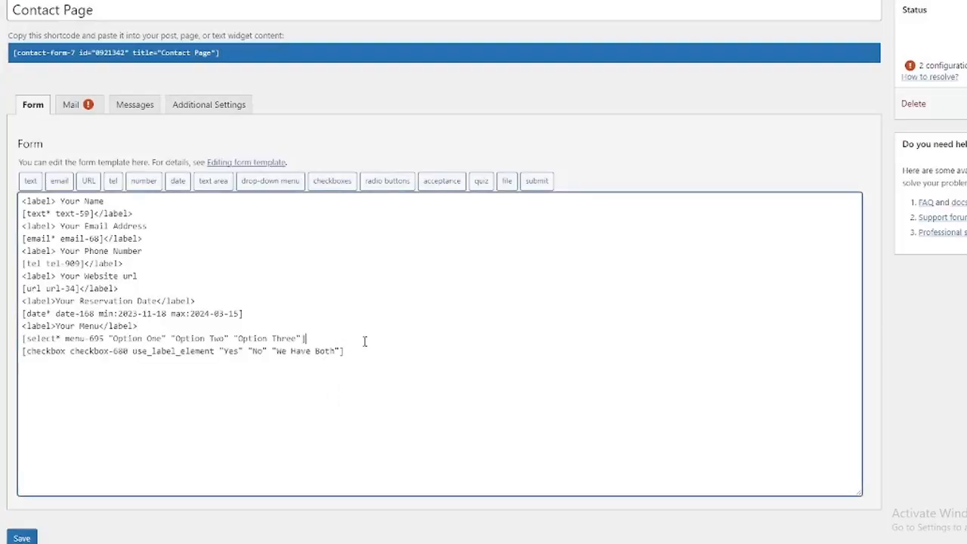
click(392, 345)
key(Return)
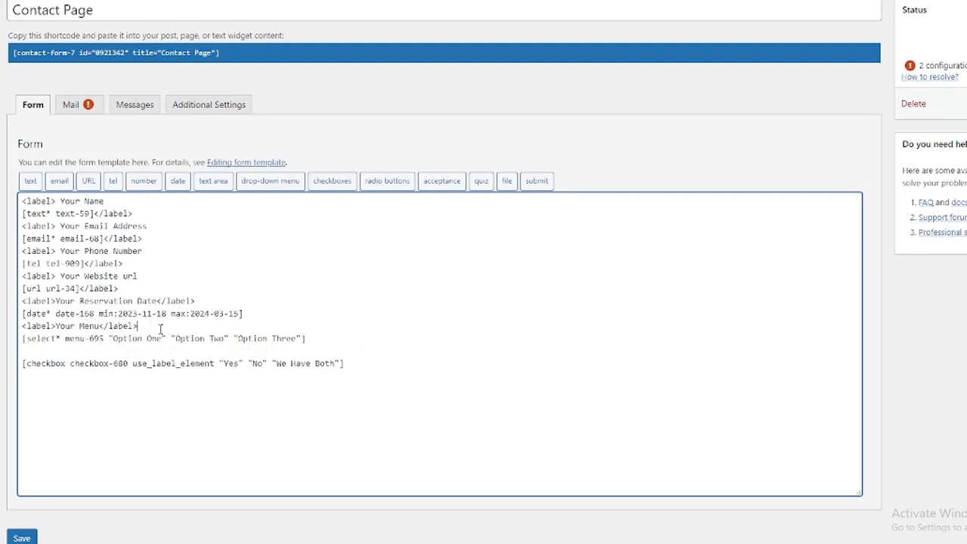
drag(139, 326, 22, 325)
key(ctrl+c)
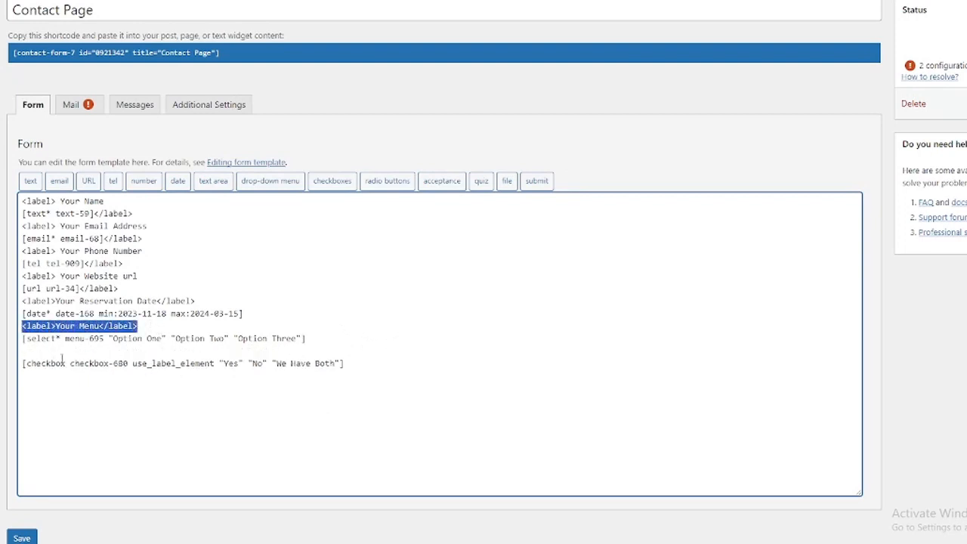
click(65, 363)
key(ctrl+v)
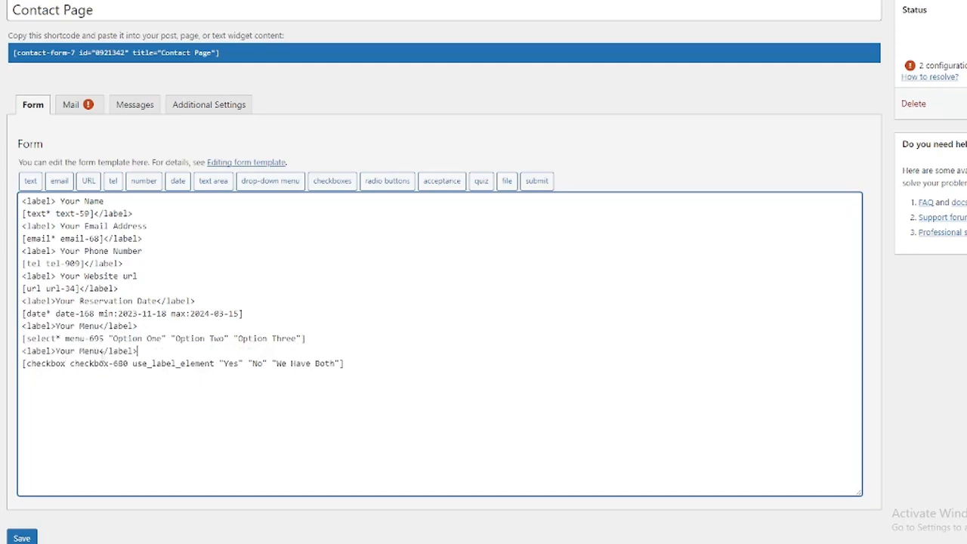
double_click(89, 350)
key(BackSpace)
text(Desired Item)
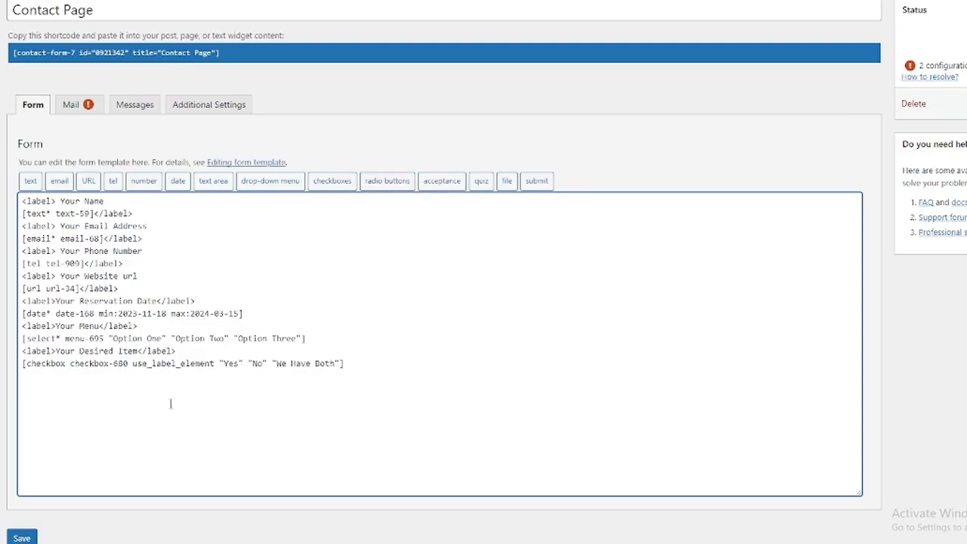
Generate a radio buttons tag with options Mutton, Chiken and Another Important Thing, and copy it.
click(399, 182)
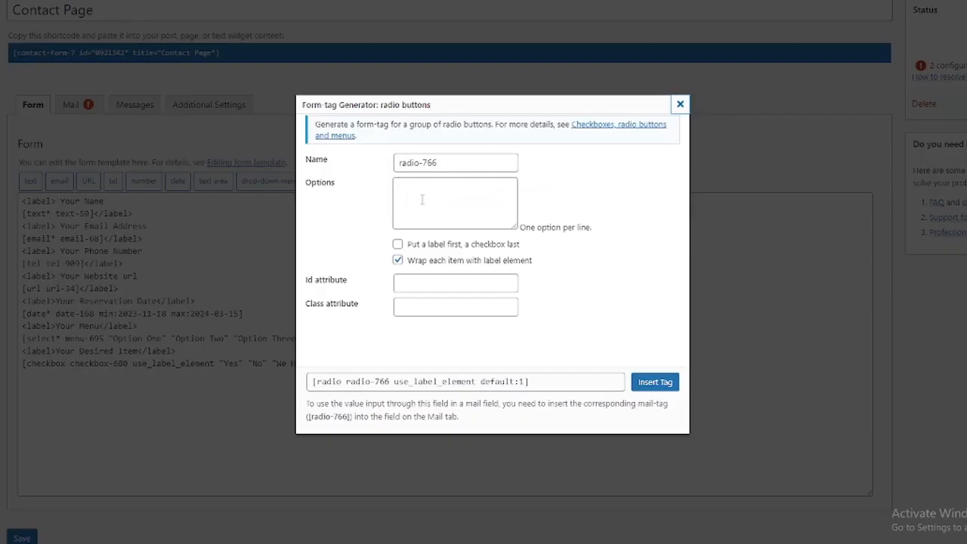
click(427, 195)
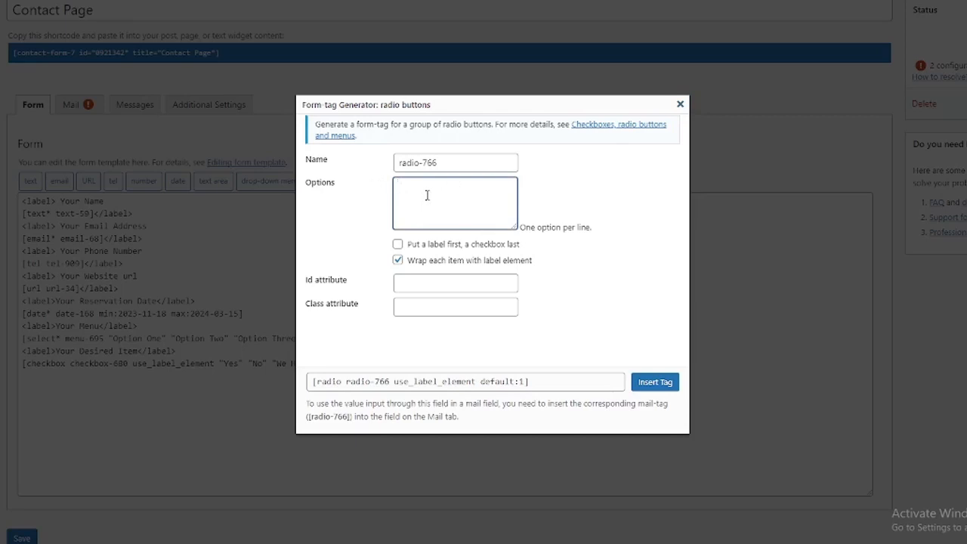
text(Mutton)
key(Return)
text(Another Important Thing)
click(481, 382)
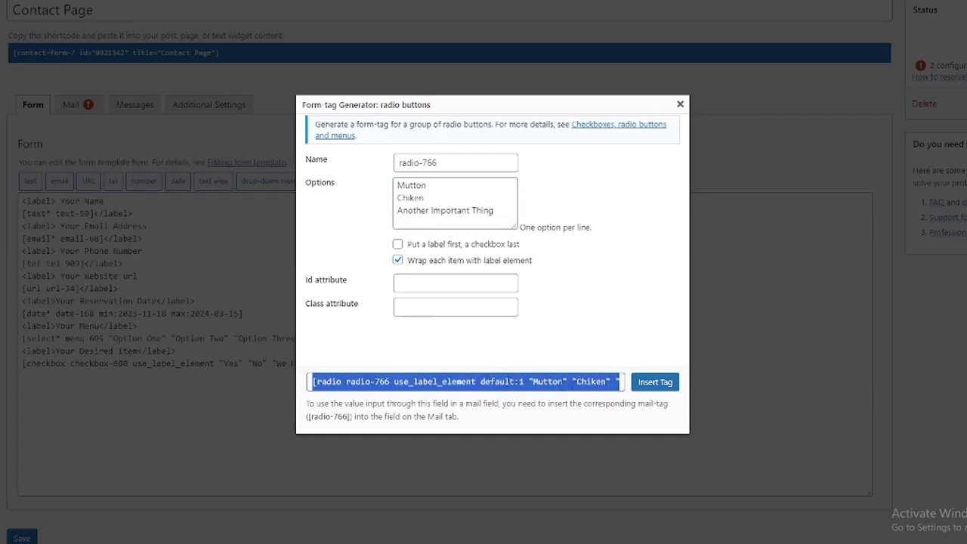
click(680, 104)
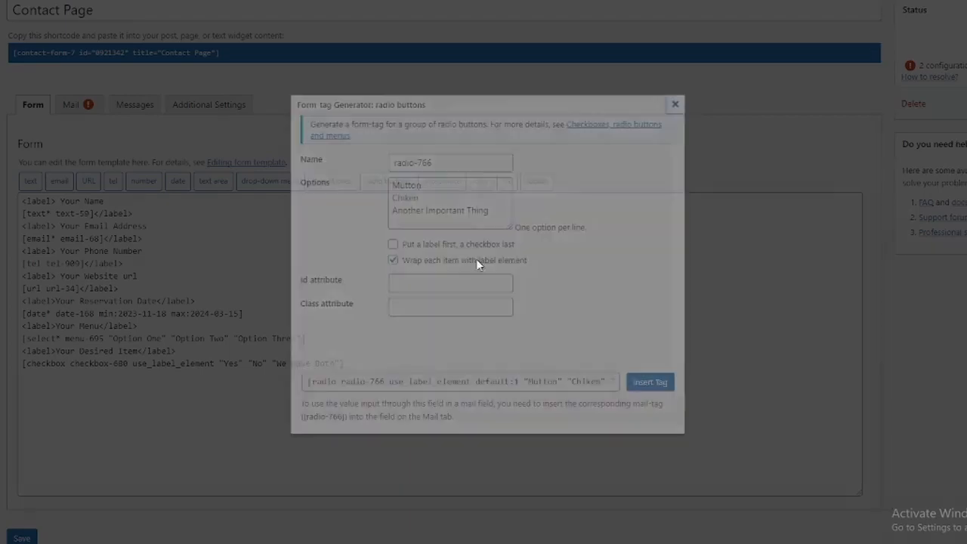
Paste the radio tag at the template's end under a copied label renamed 'Your Radio Buttons'.
click(206, 390)
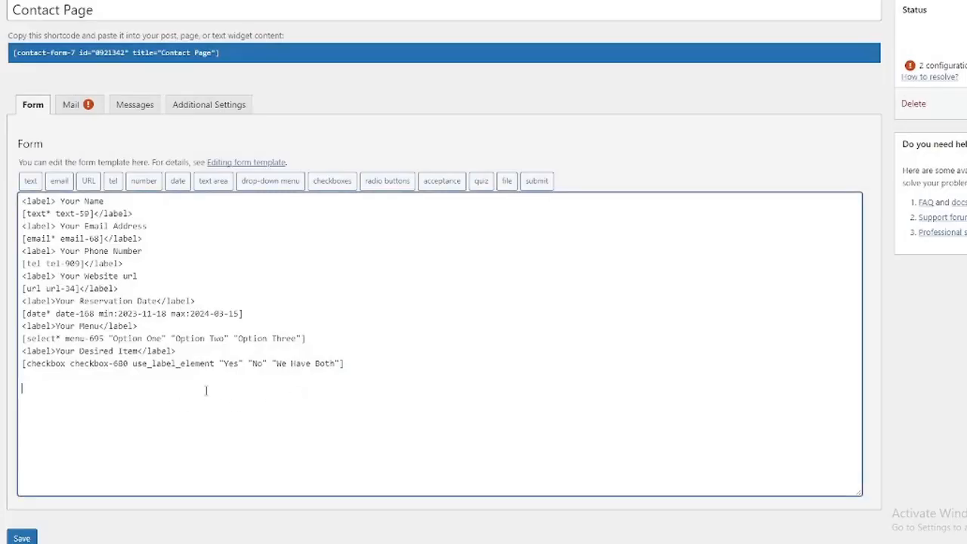
text([radio radio-766 use_label_element default:1 "Mutton" "Chiken" "Another Important Thing"])
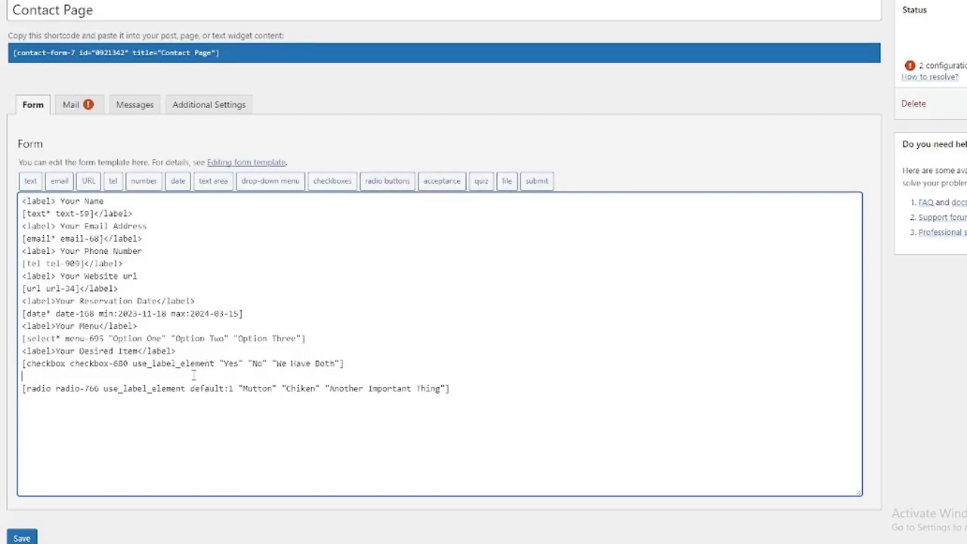
drag(213, 351, 22, 350)
key(ctrl+c)
click(62, 375)
key(ctrl+v)
key(BackSpace)
key(BackSpace)
key(BackSpace)
key(BackSpace)
key(BackSpace)
key(BackSpace)
key(BackSpace)
key(BackSpace)
key(BackSpace)
key(BackSpace)
key(BackSpace)
key(BackSpace)
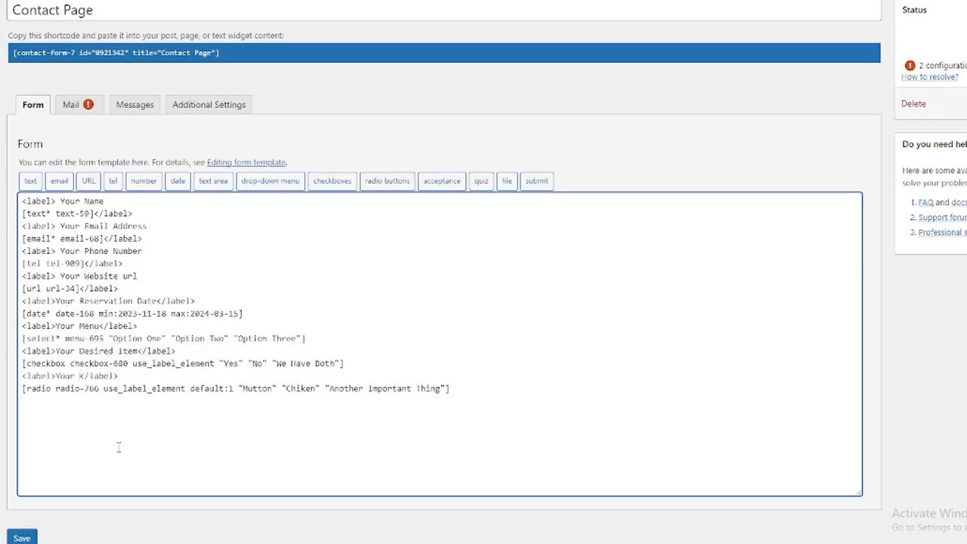
text(Radio Buttons)
click(476, 392)
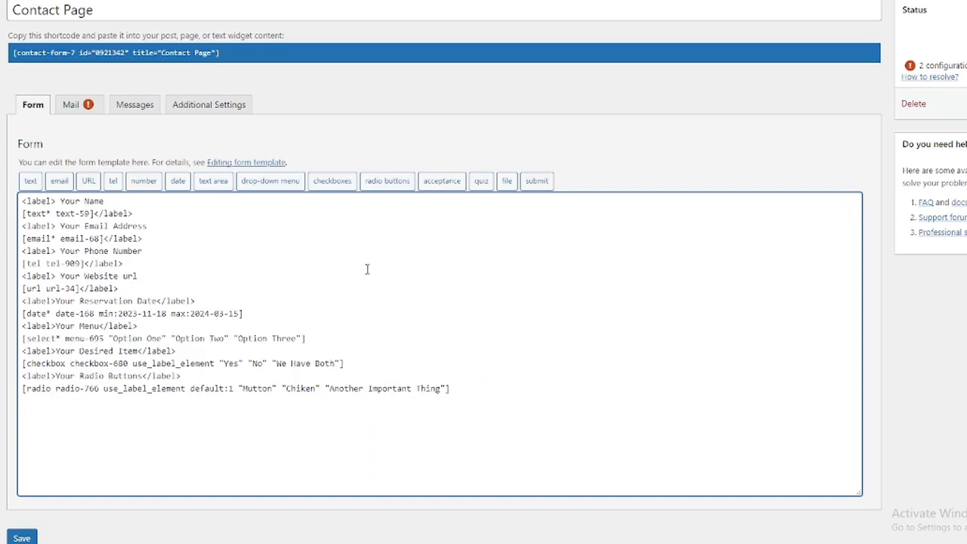
Paste a required acceptance tag reading 'I have check all thing and i am ready to go.' below the radio group.
click(450, 185)
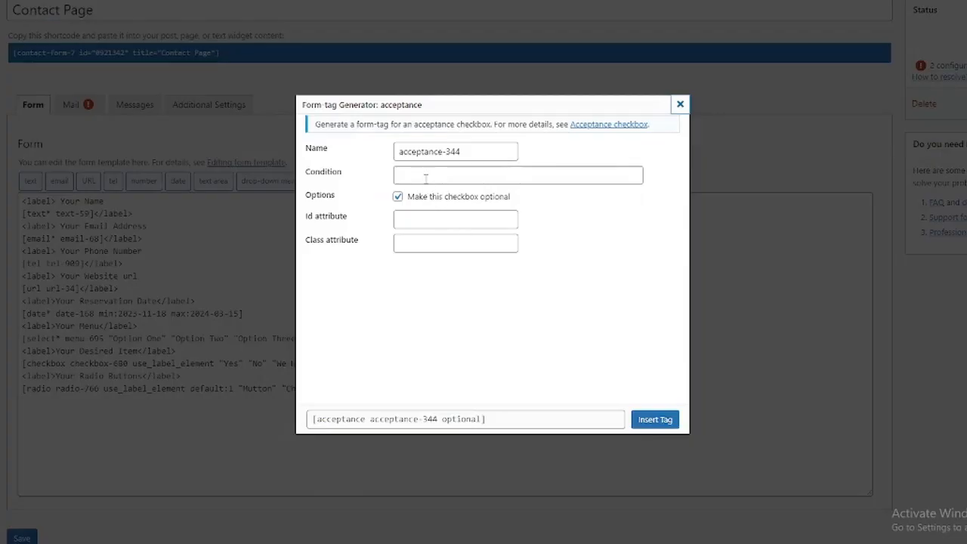
click(426, 176)
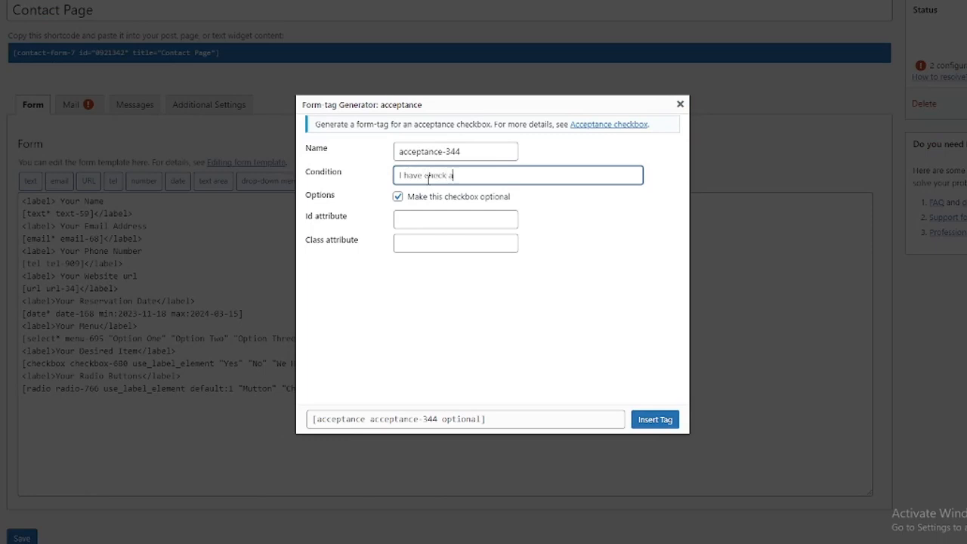
text(thing and i am ready to go.)
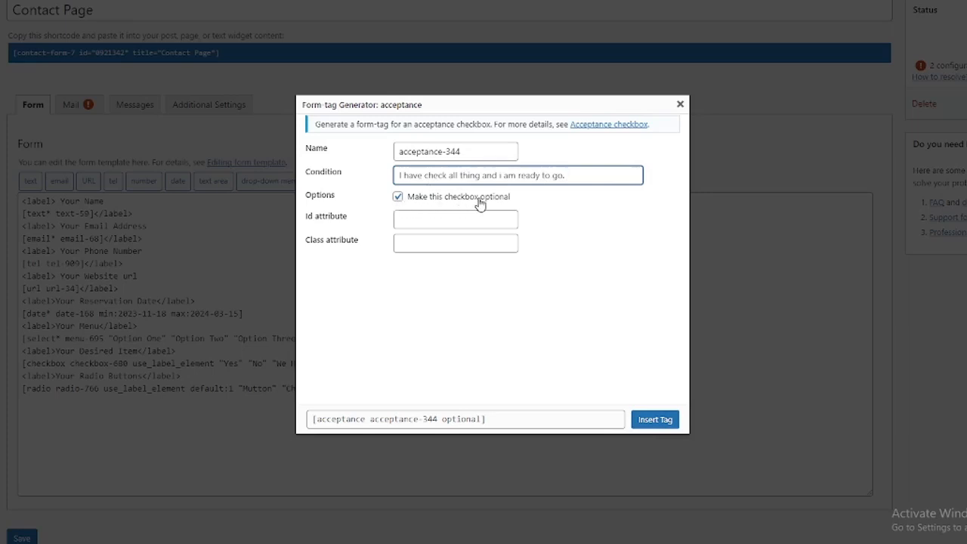
click(398, 197)
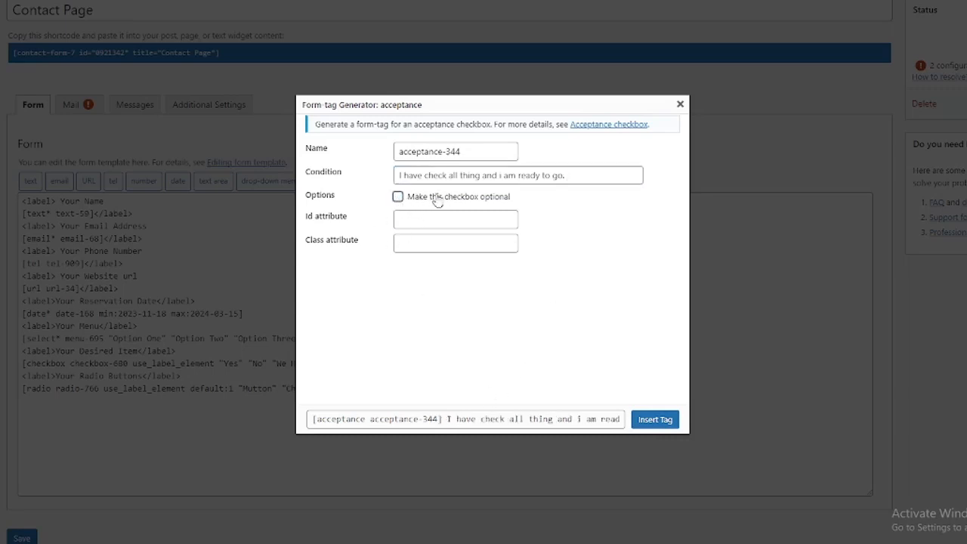
click(463, 420)
click(680, 103)
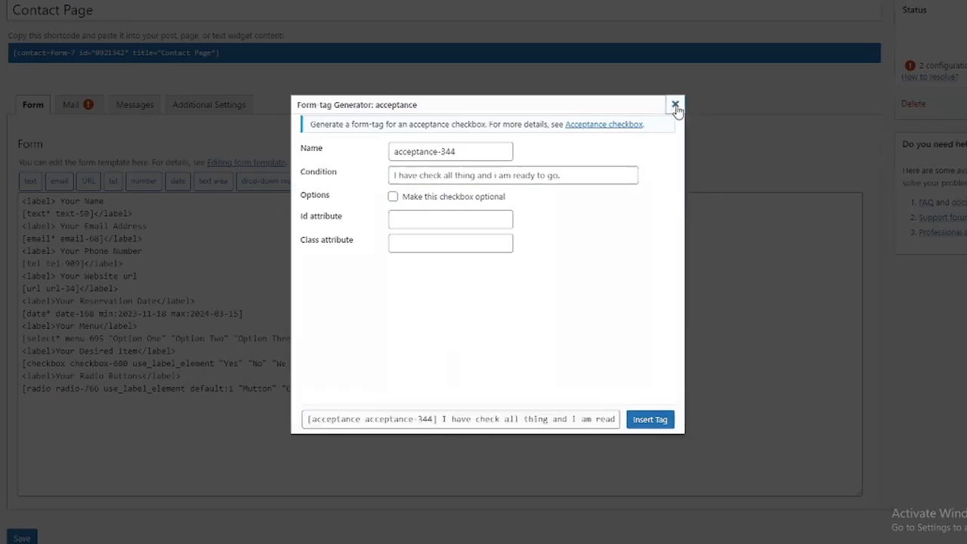
click(355, 421)
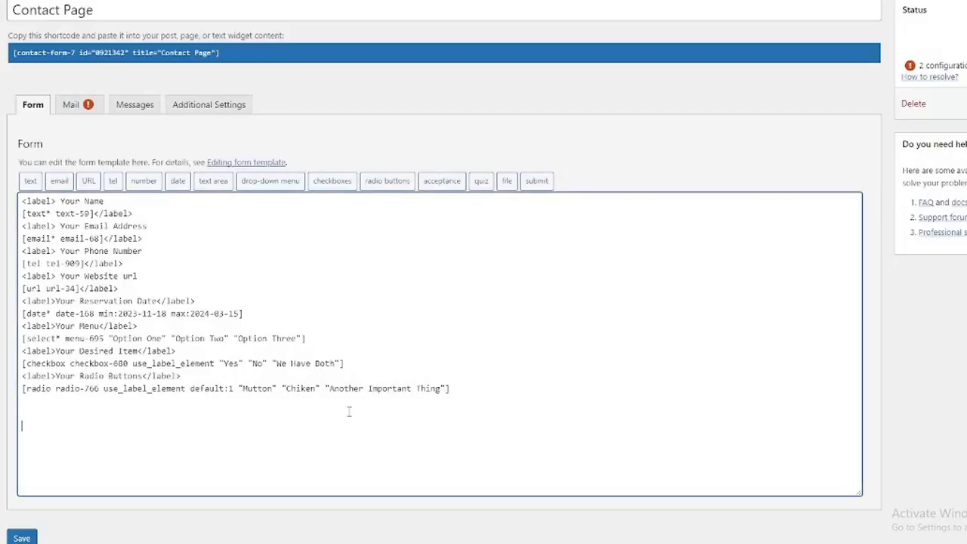
key(ctrl+v)
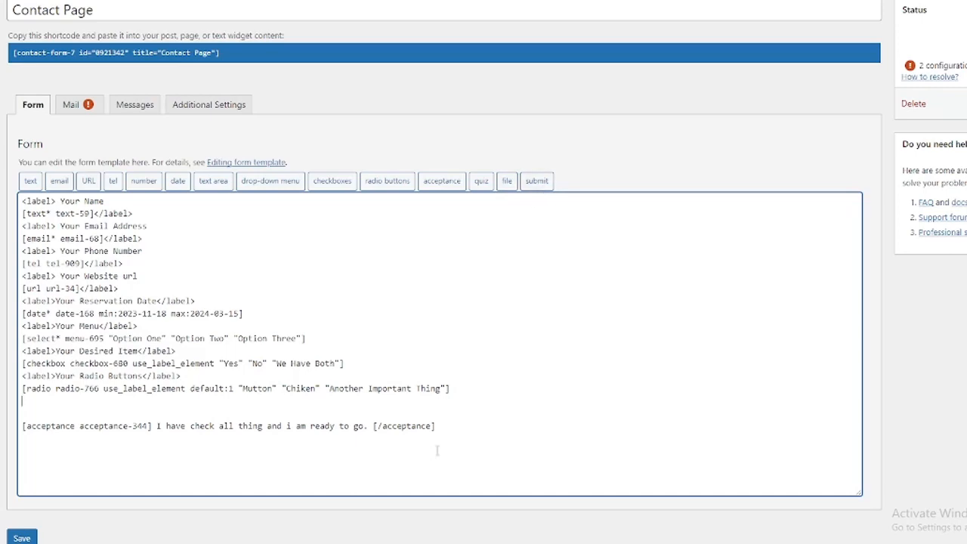
Insert a [submit] tag at the end of the template and save the form.
click(536, 182)
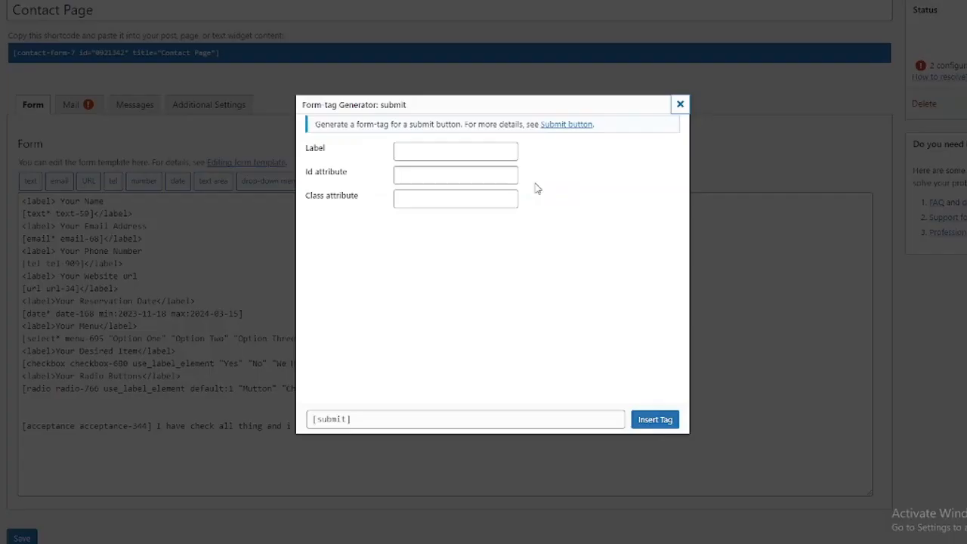
click(425, 150)
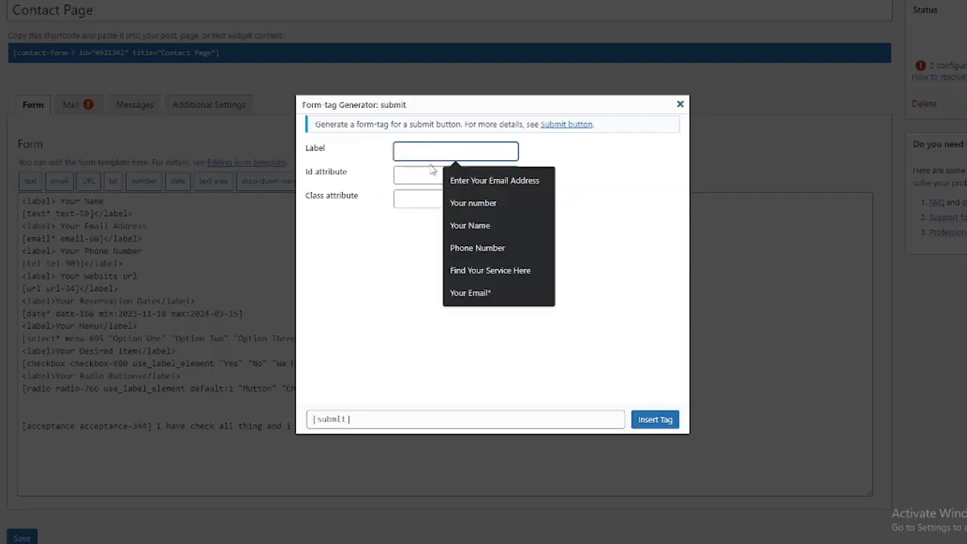
click(356, 270)
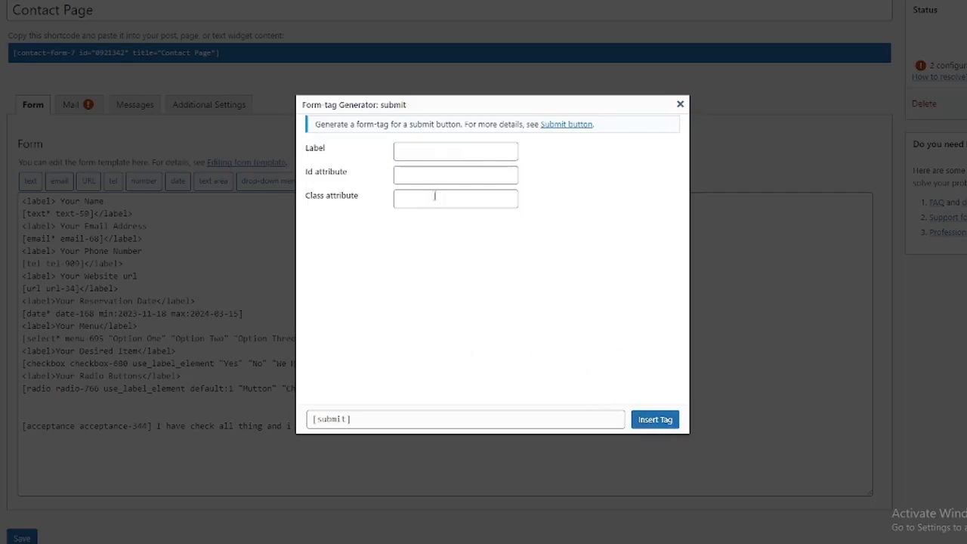
click(424, 149)
click(357, 300)
click(655, 420)
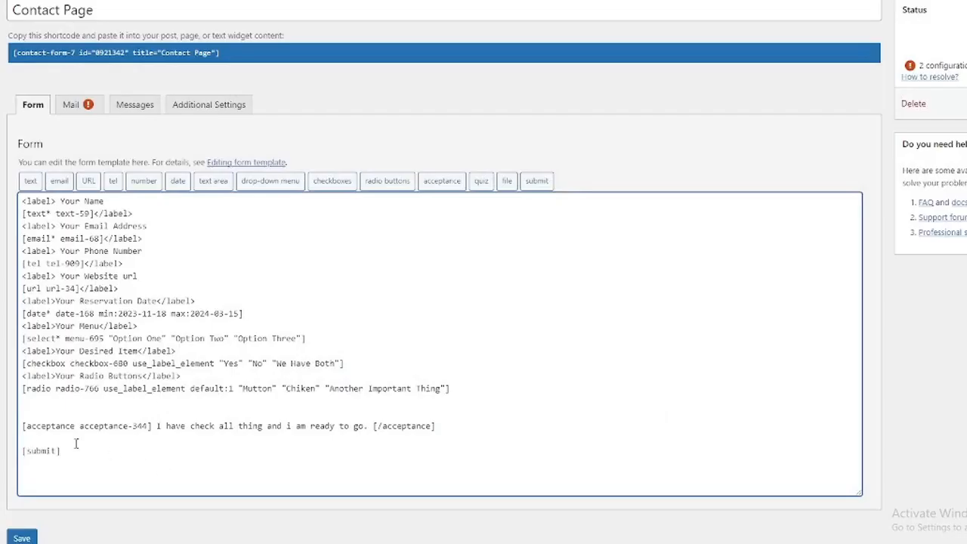
scroll(76, 439, down, 1)
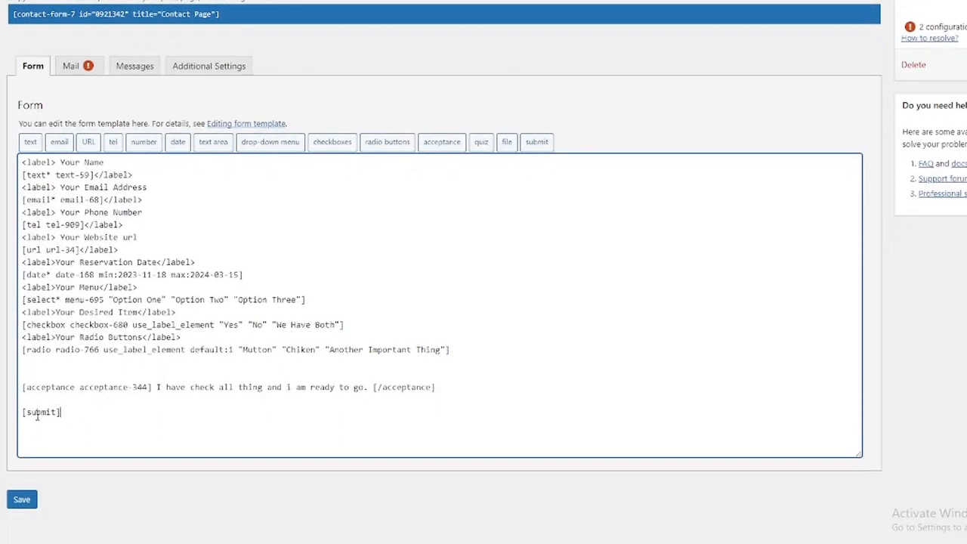
click(22, 503)
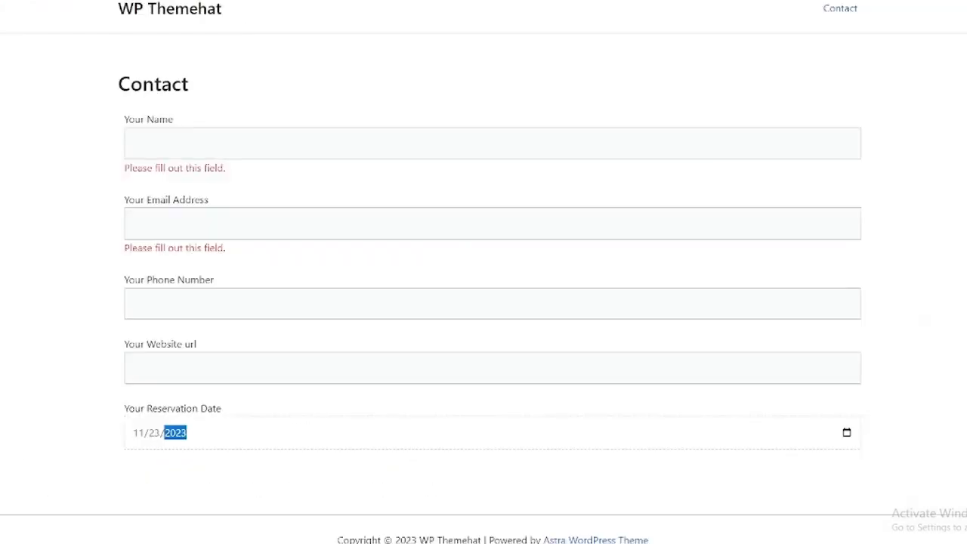
On the live Contact page, try the name, email, phone and website fields, and pick 11/30/2023 as the reservation date.
scroll(404, 265, down, 1)
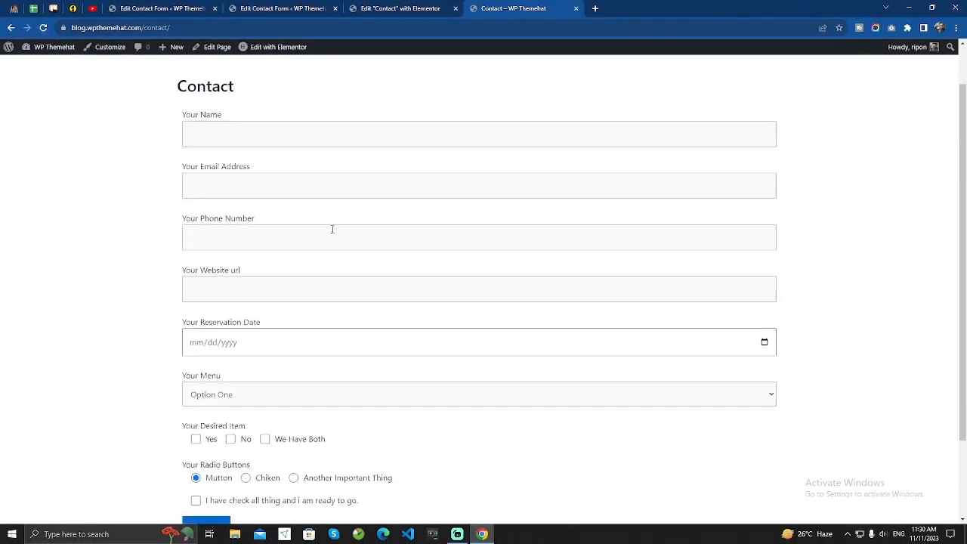
scroll(317, 225, down, 1)
scroll(309, 223, up, 2)
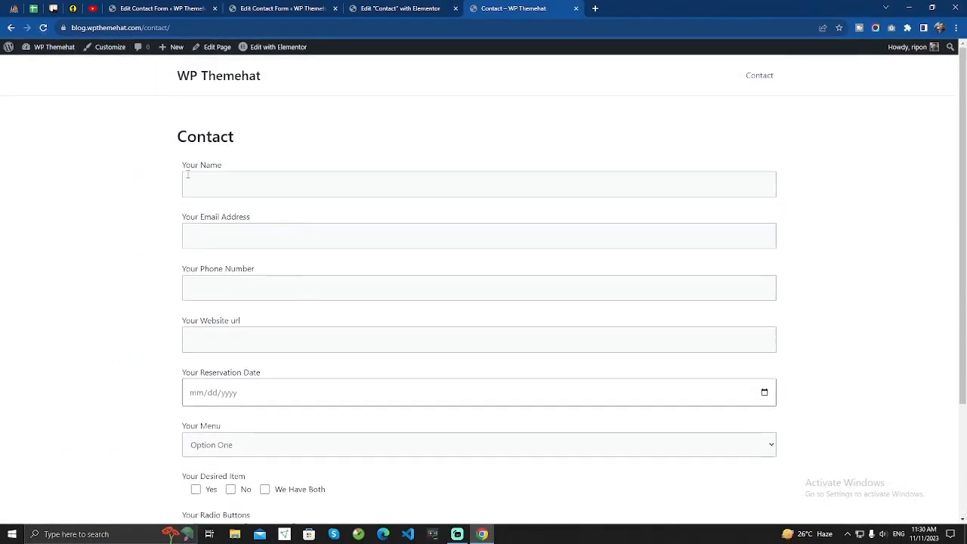
click(216, 177)
click(259, 240)
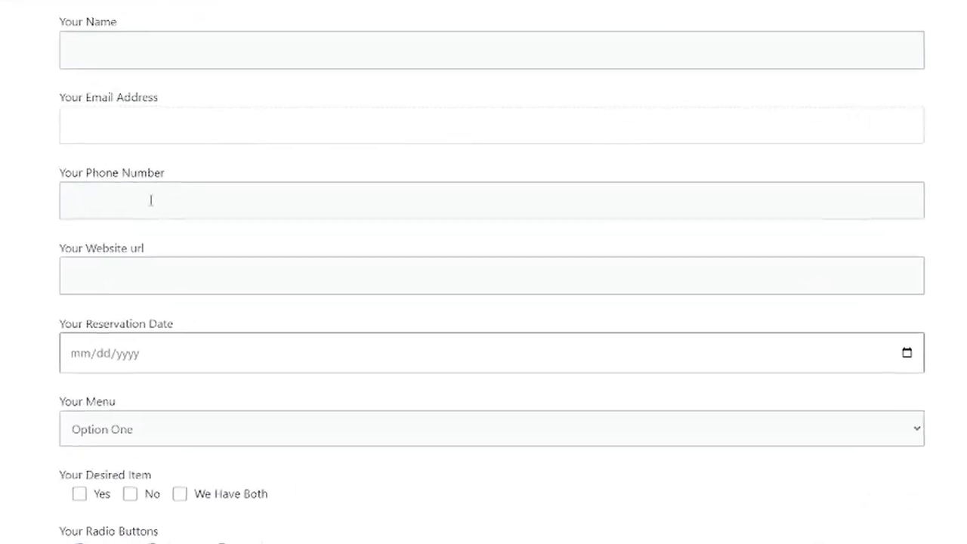
click(130, 202)
click(173, 275)
scroll(179, 234, down, 2)
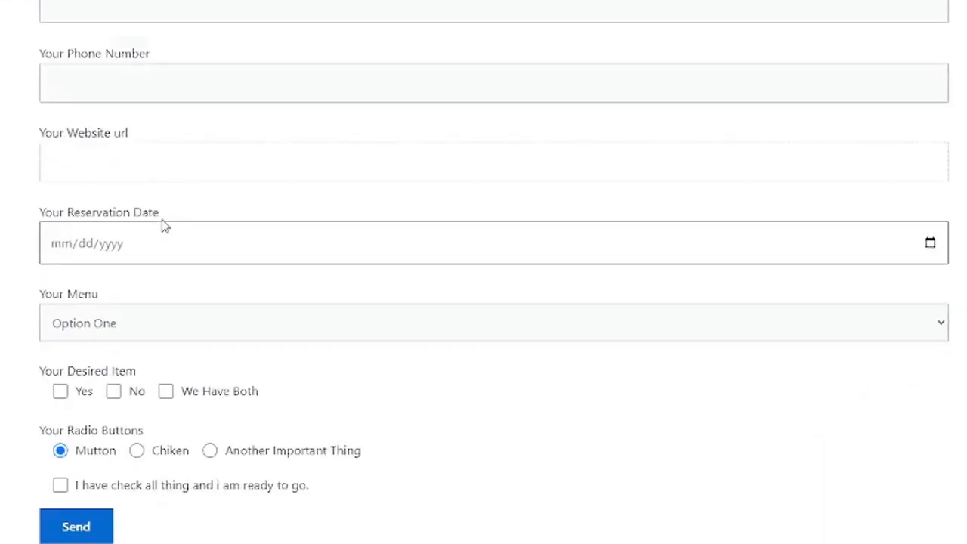
click(122, 216)
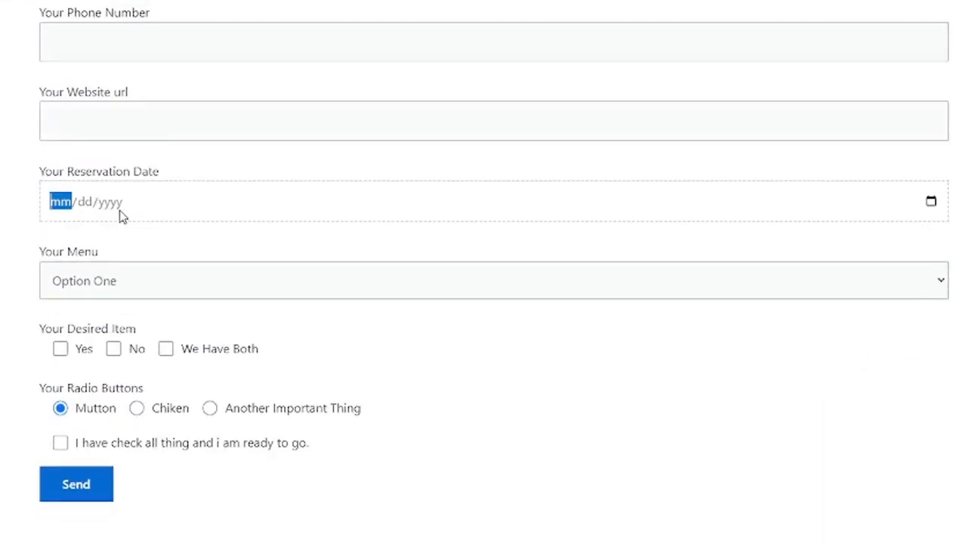
click(937, 202)
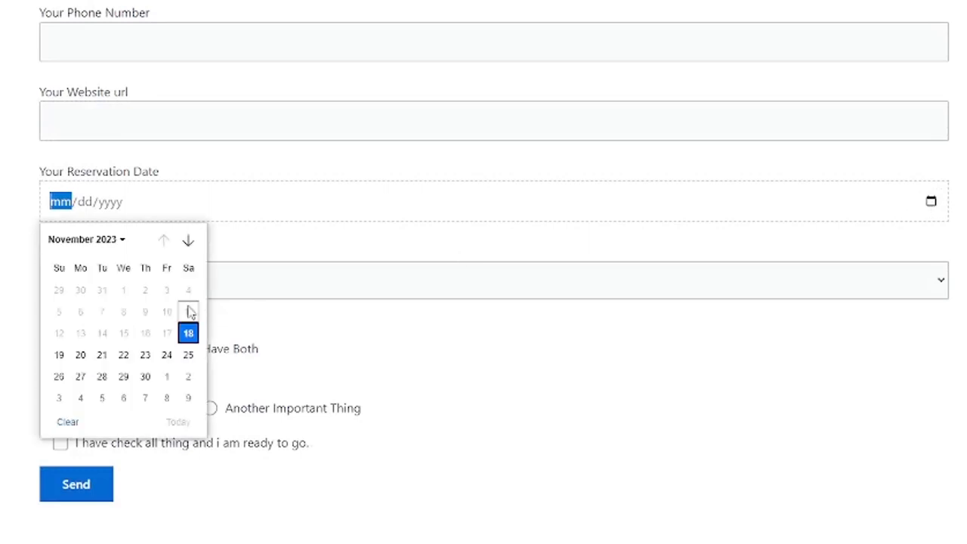
click(145, 376)
Cycle Your Menu through Option Two, Option Three and back to Option One.
click(127, 292)
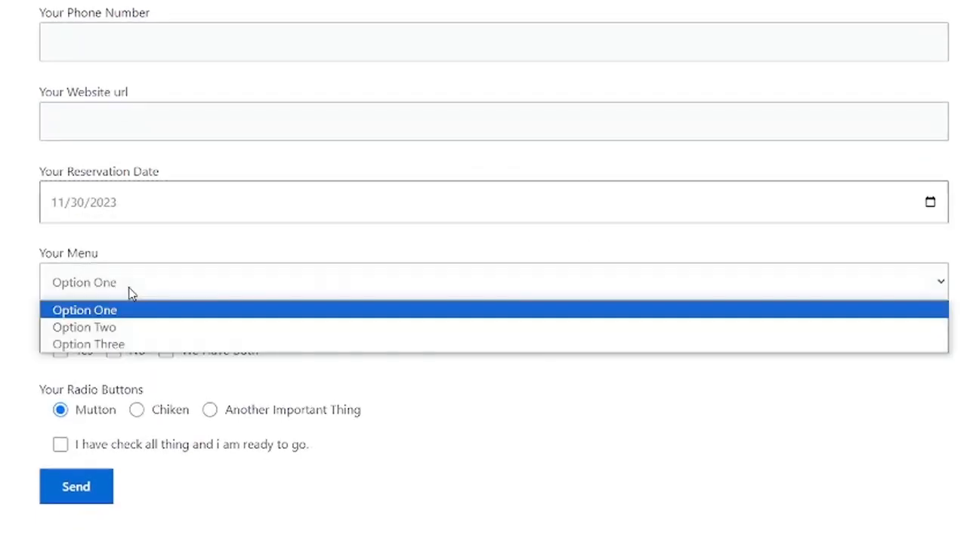
click(140, 328)
click(151, 295)
click(156, 344)
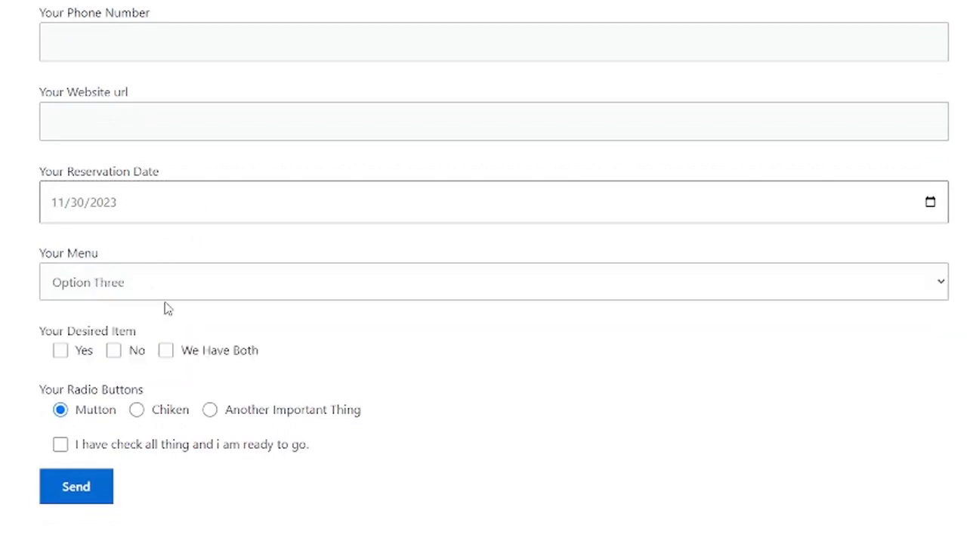
click(174, 298)
click(173, 309)
Tick Yes, No and We Have Both under Your Desired Item, then untick all three.
click(61, 352)
click(114, 351)
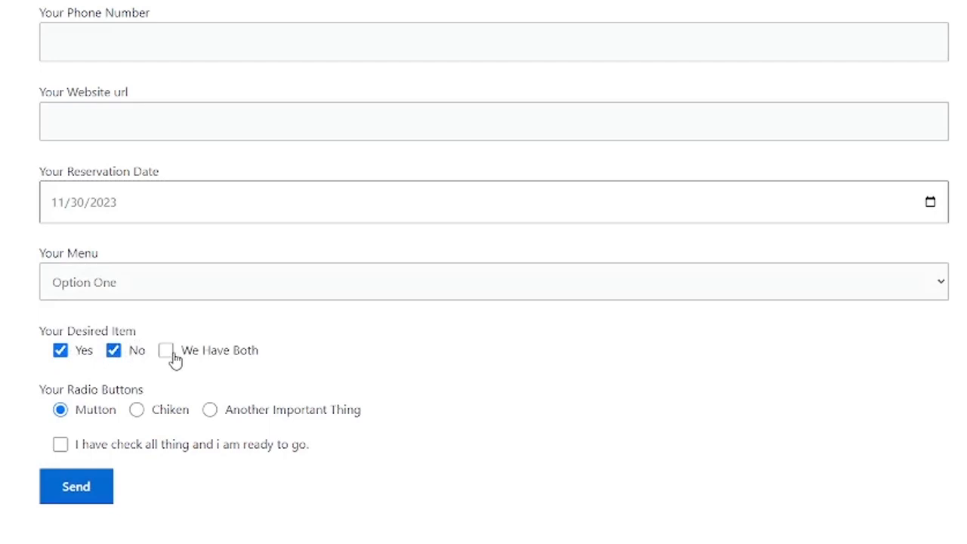
click(169, 354)
click(167, 352)
click(114, 352)
click(60, 349)
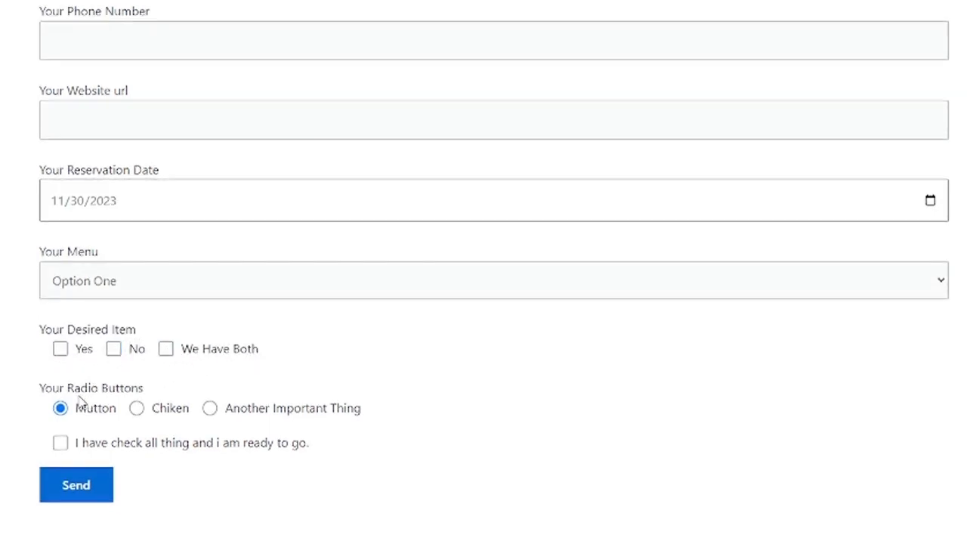
Settle the radio group on Chiken and toggle the acceptance checkbox, leaving it unticked.
click(136, 409)
click(216, 409)
click(136, 409)
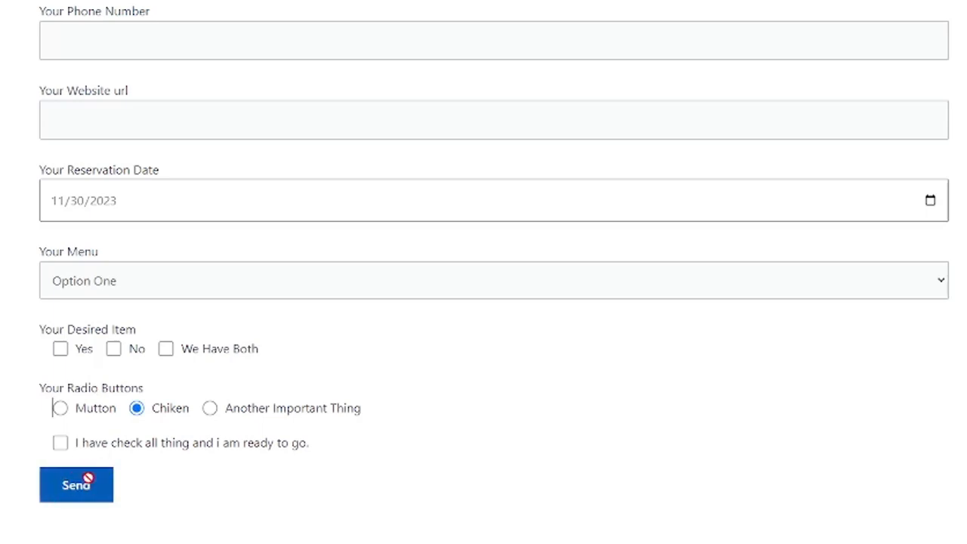
click(62, 446)
click(160, 450)
click(160, 451)
click(103, 447)
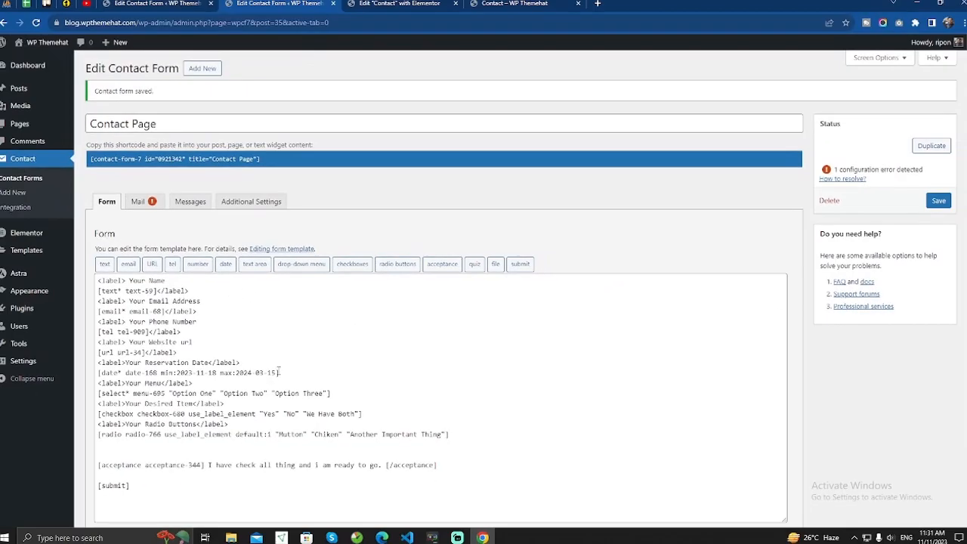
Wrap 'check all thing' in the acceptance text with a link to terms.com and save the form.
scroll(219, 387, down, 3)
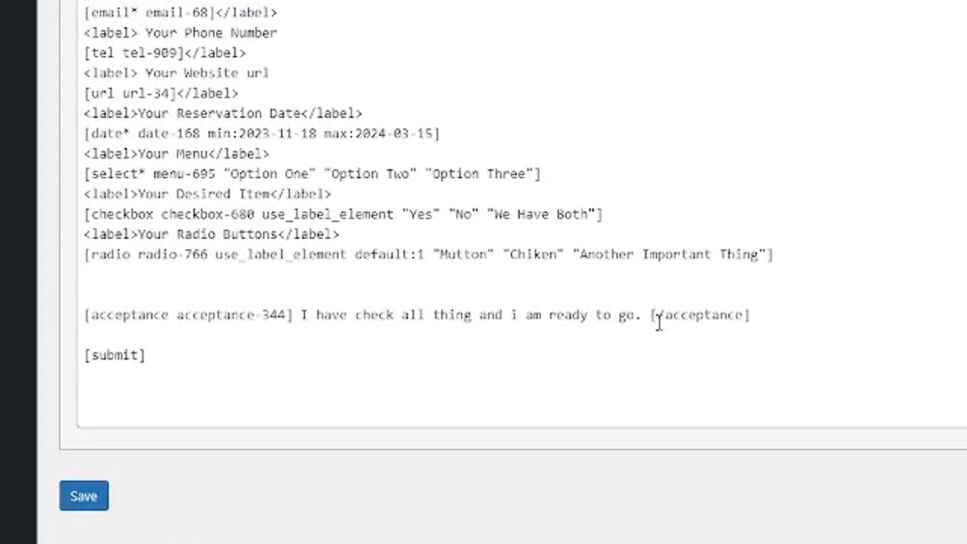
click(354, 315)
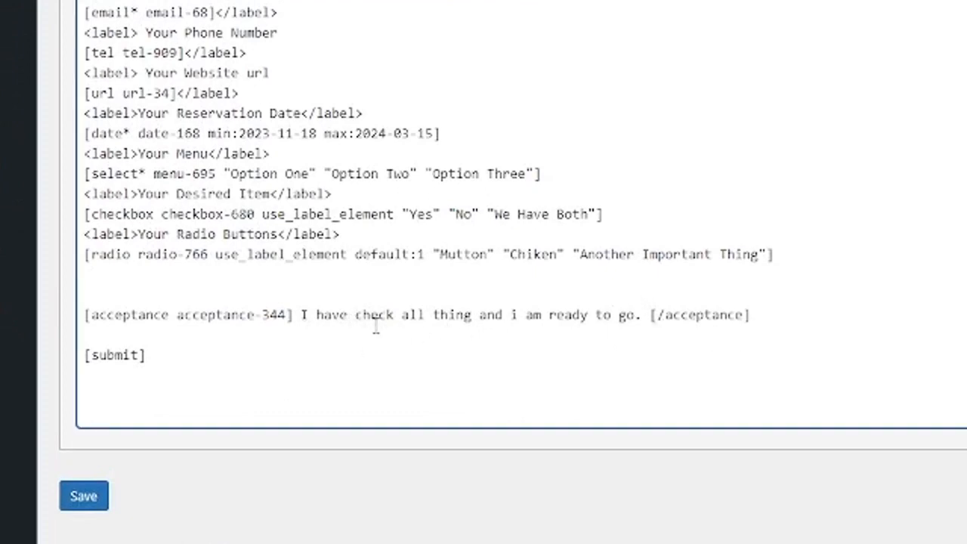
text(<>)
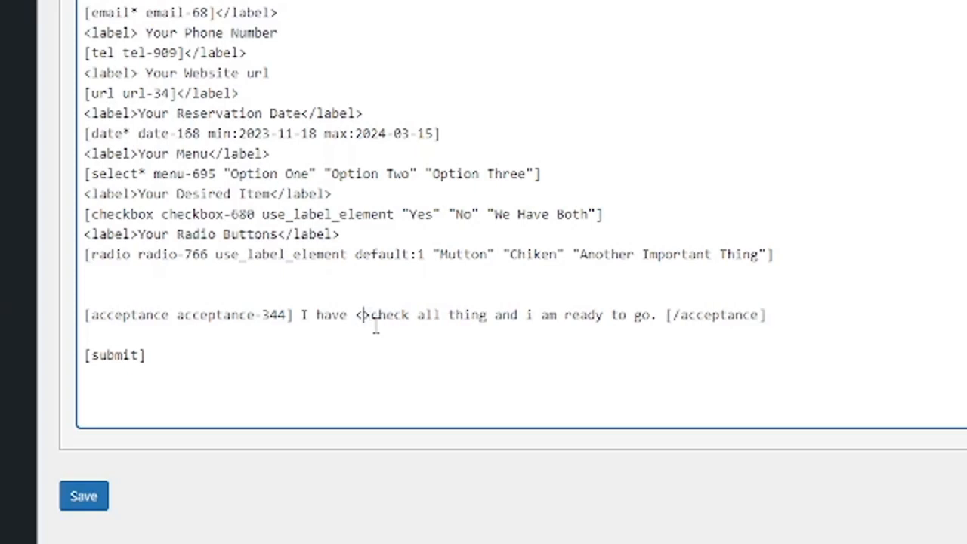
text(a )
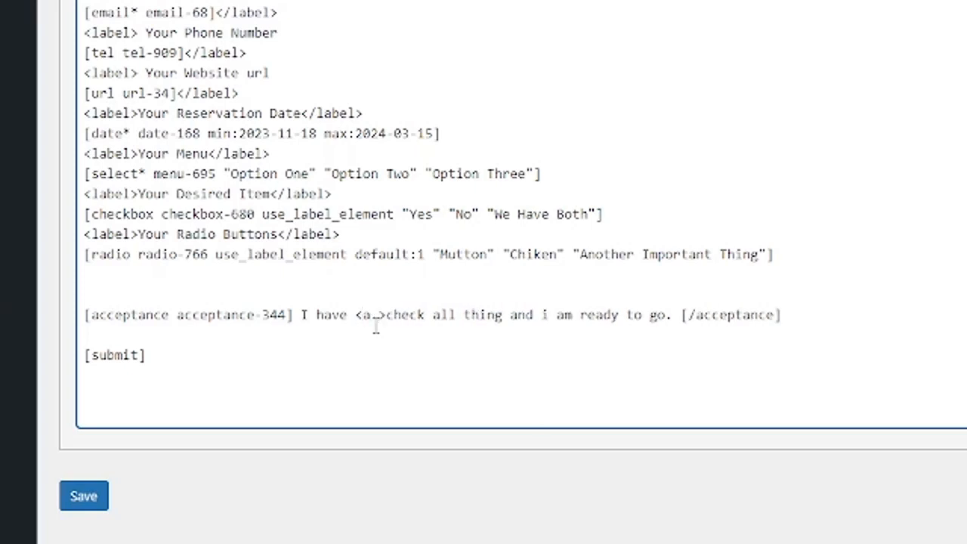
text(href=)
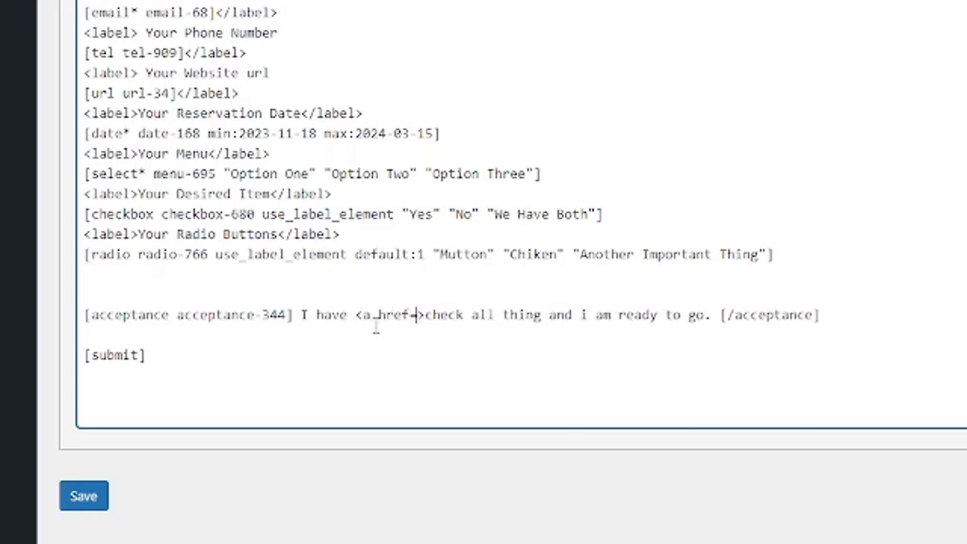
text("")
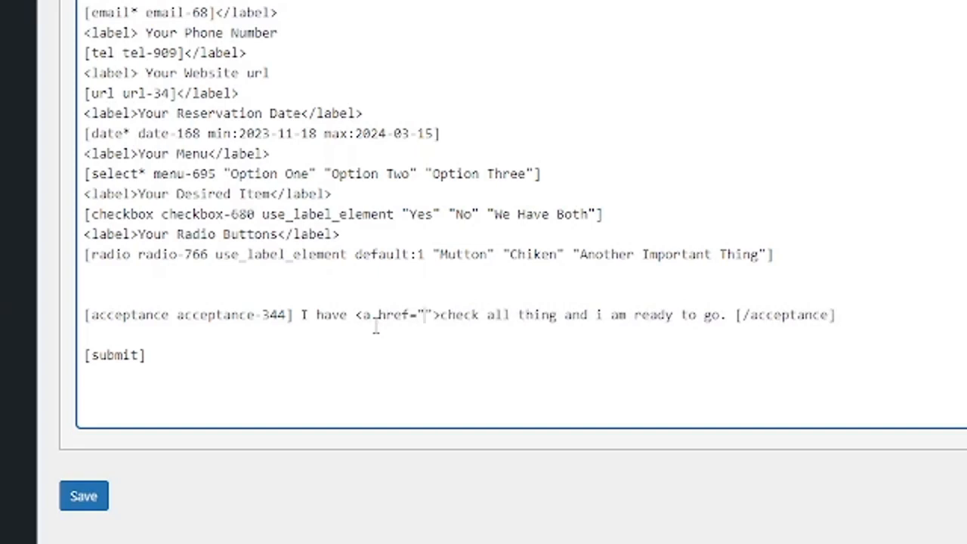
text(ter)
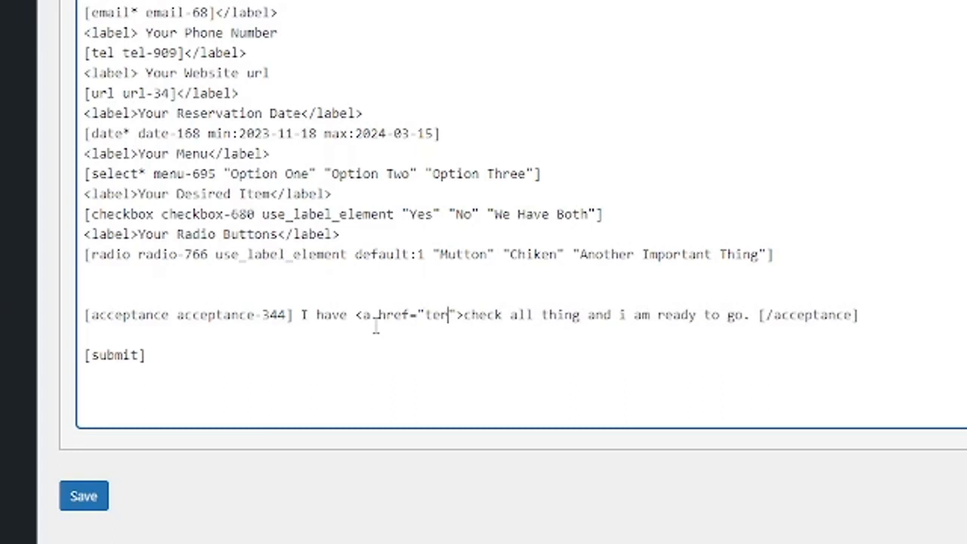
text(ms.com)
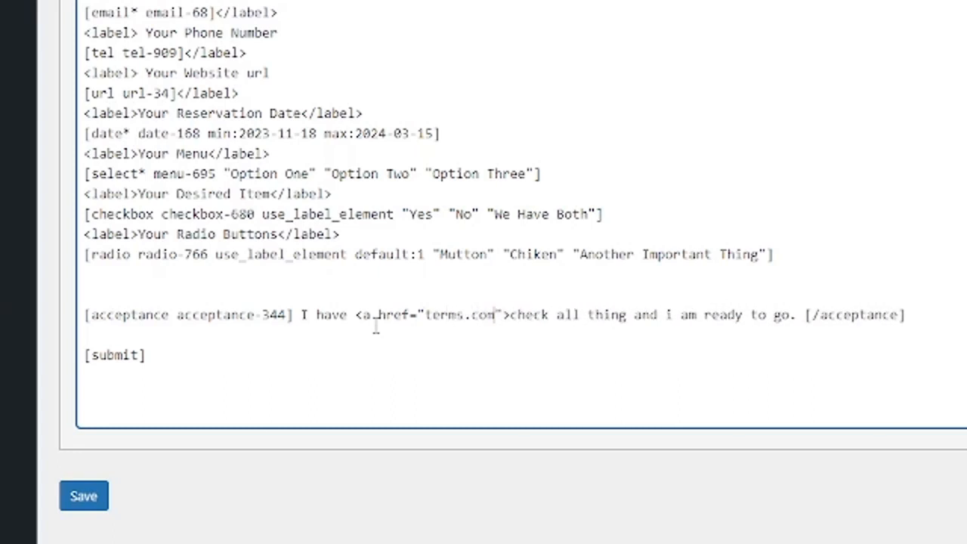
click(629, 315)
text(</a> )
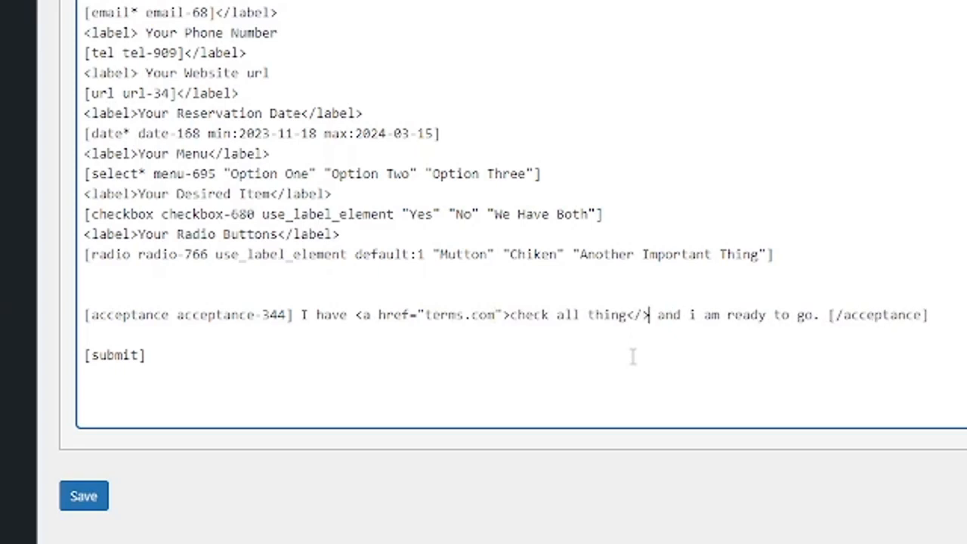
text(a)
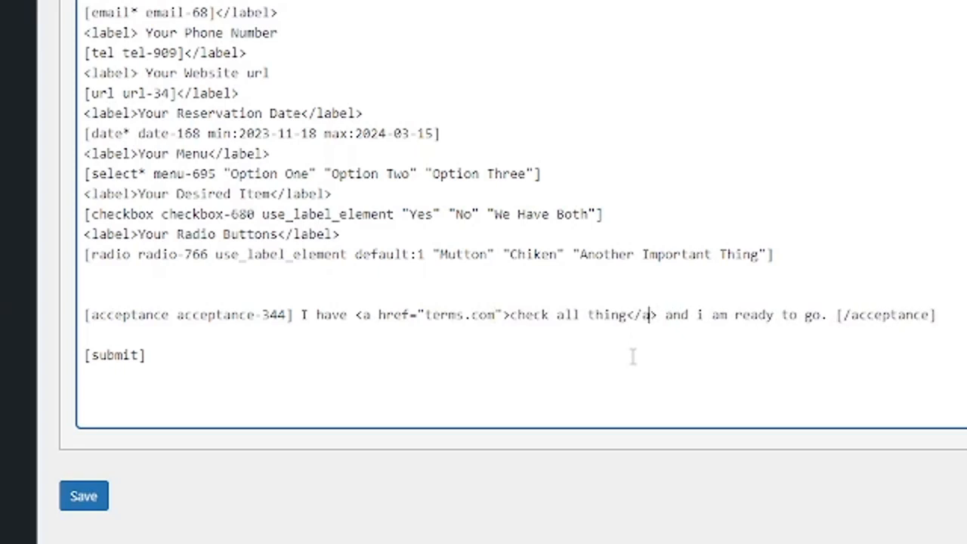
click(83, 499)
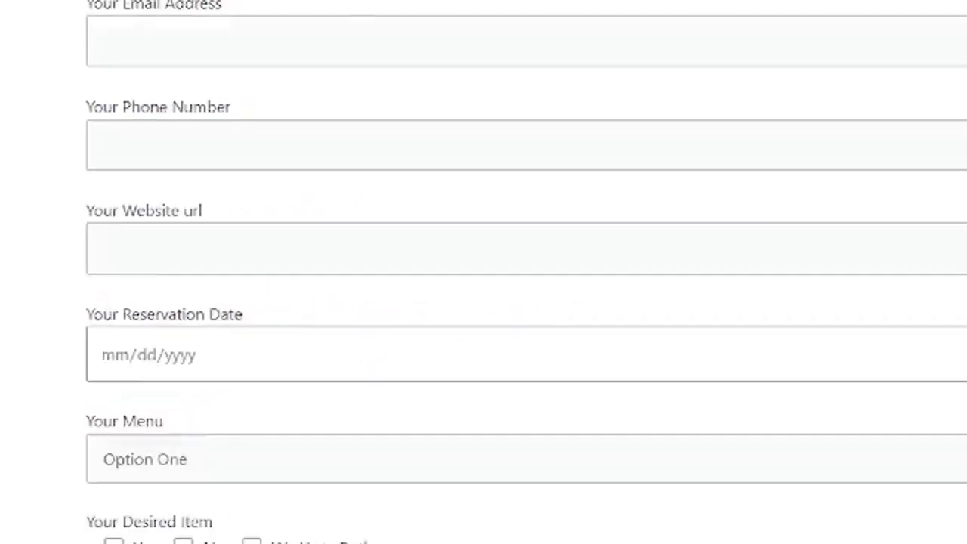
scroll(425, 166, down, 4)
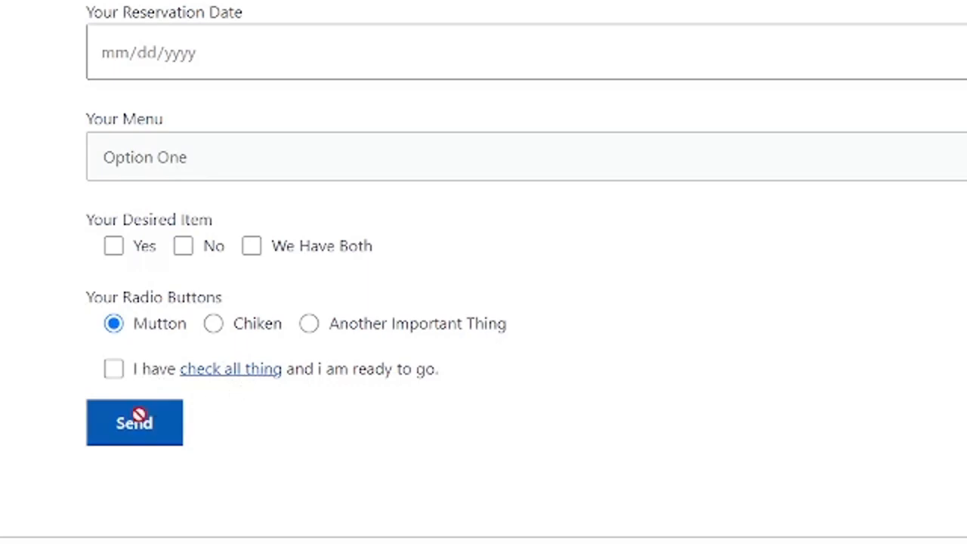
scroll(314, 322, up, 3)
scroll(318, 320, down, 3)
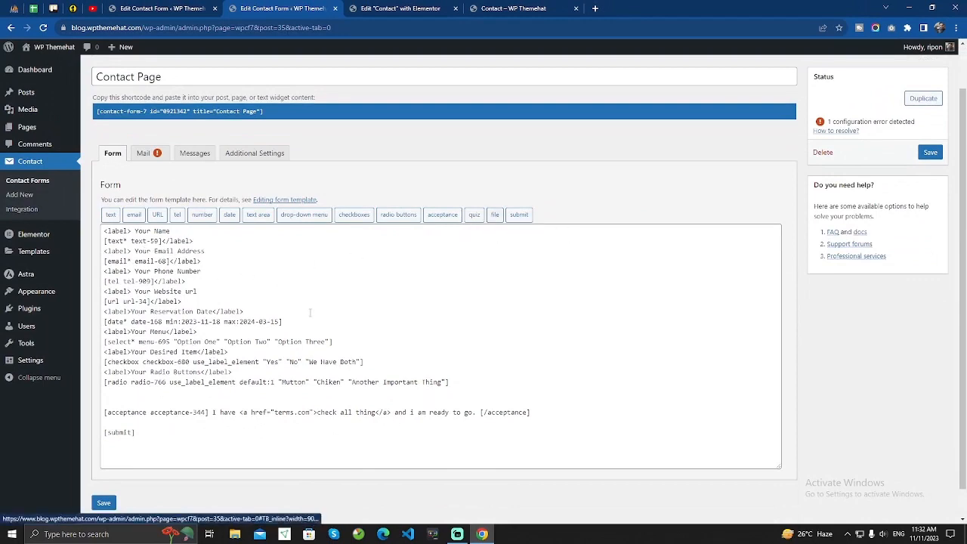
Add a blank line above [submit] and set up a required file upload tag.
scroll(309, 312, down, 1)
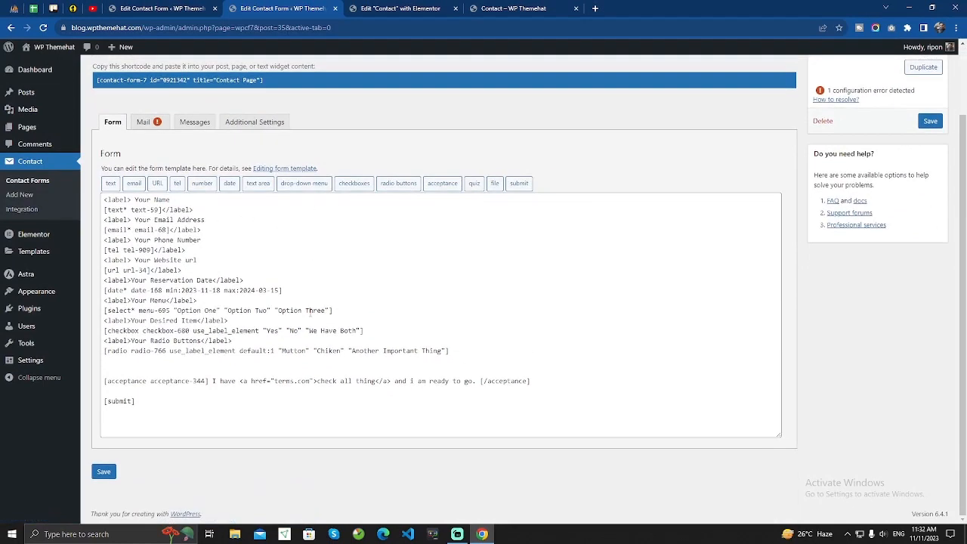
click(208, 391)
key(Return)
key(Return)
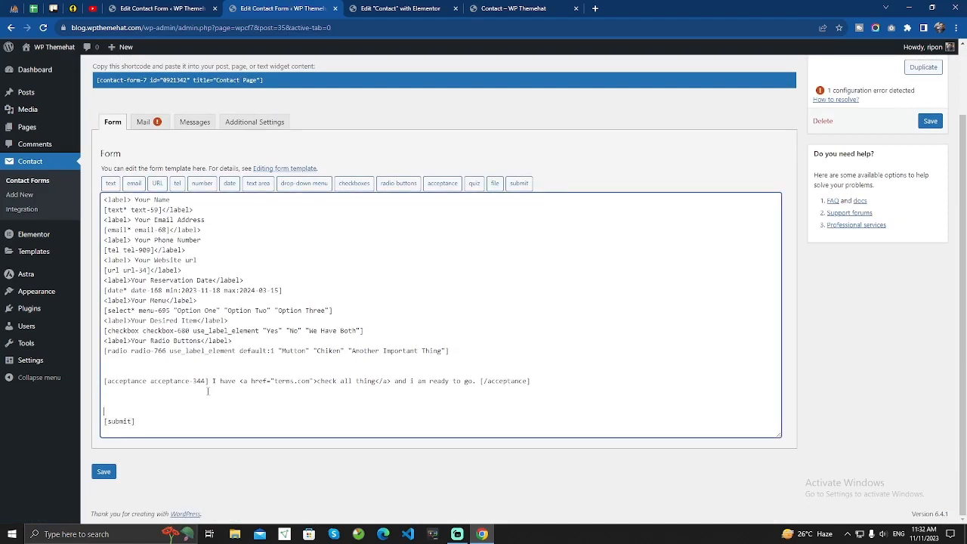
click(495, 184)
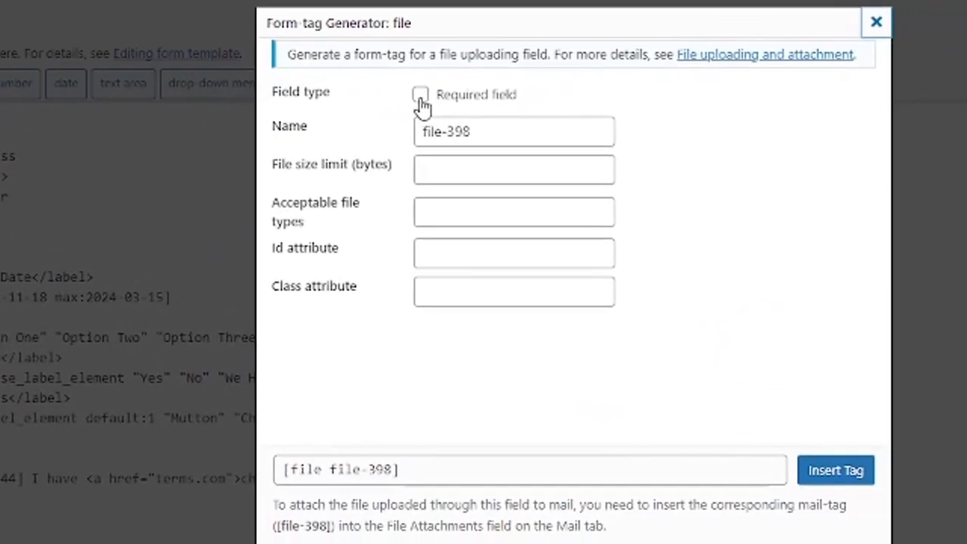
click(420, 95)
click(435, 172)
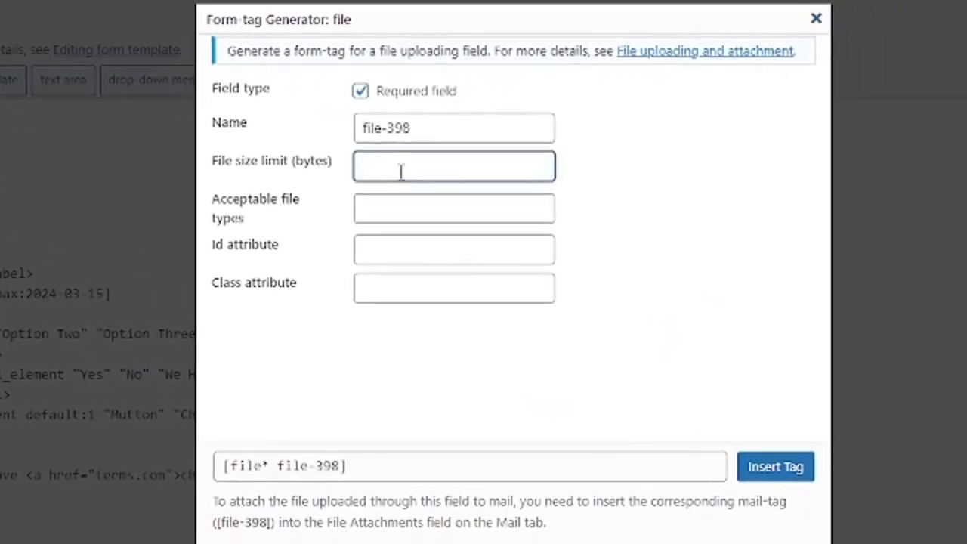
click(397, 207)
click(392, 255)
click(399, 291)
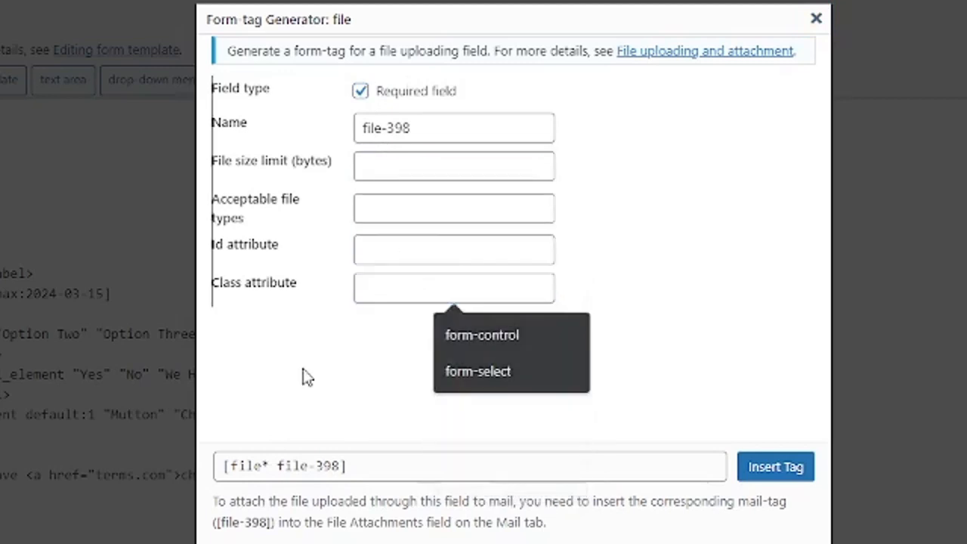
click(309, 377)
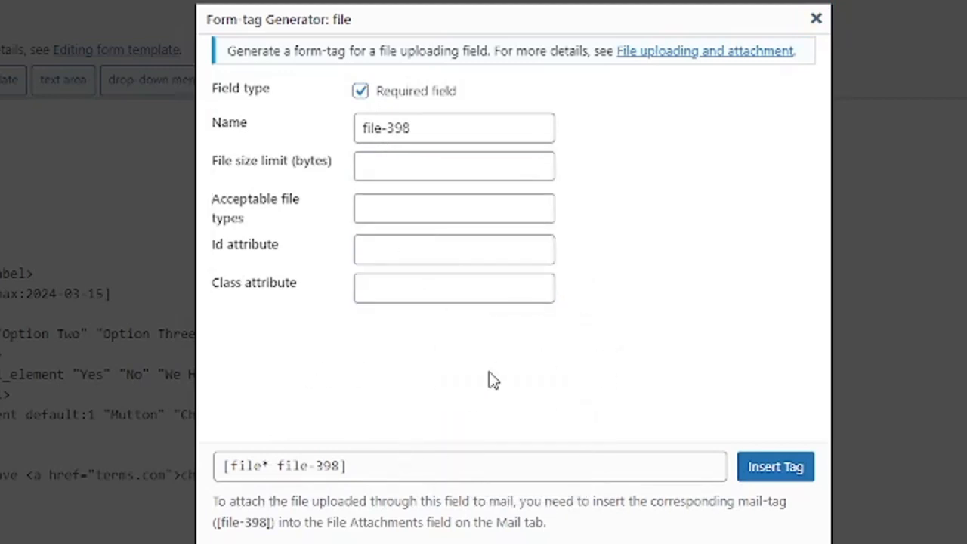
Leave the size limit, file types, Id and Class empty and insert [file* file-398] into the template.
click(383, 170)
click(726, 219)
click(396, 208)
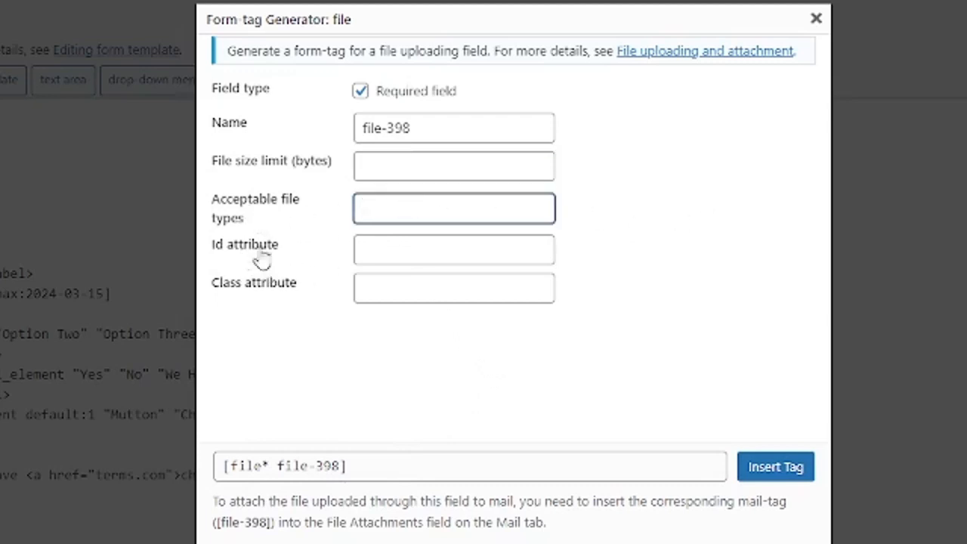
click(426, 248)
click(362, 291)
click(634, 365)
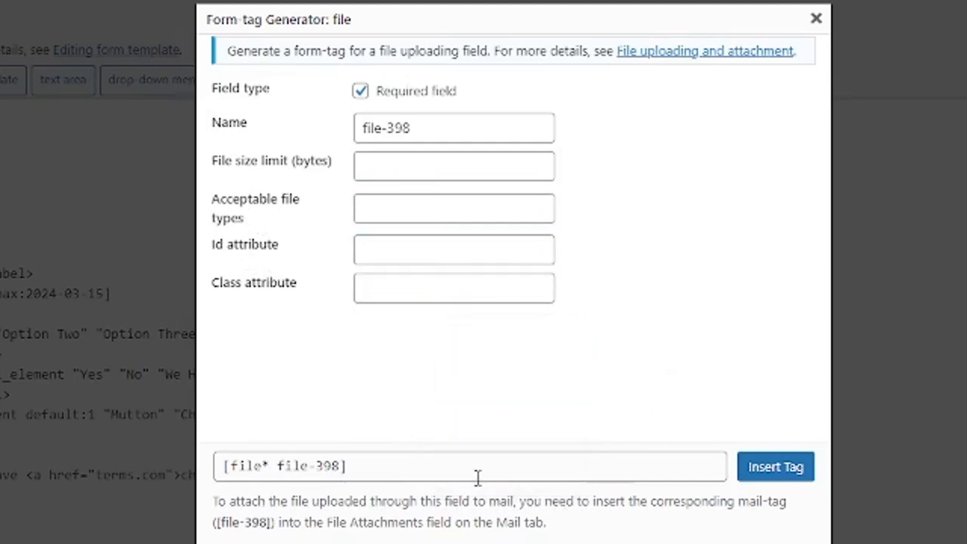
click(377, 466)
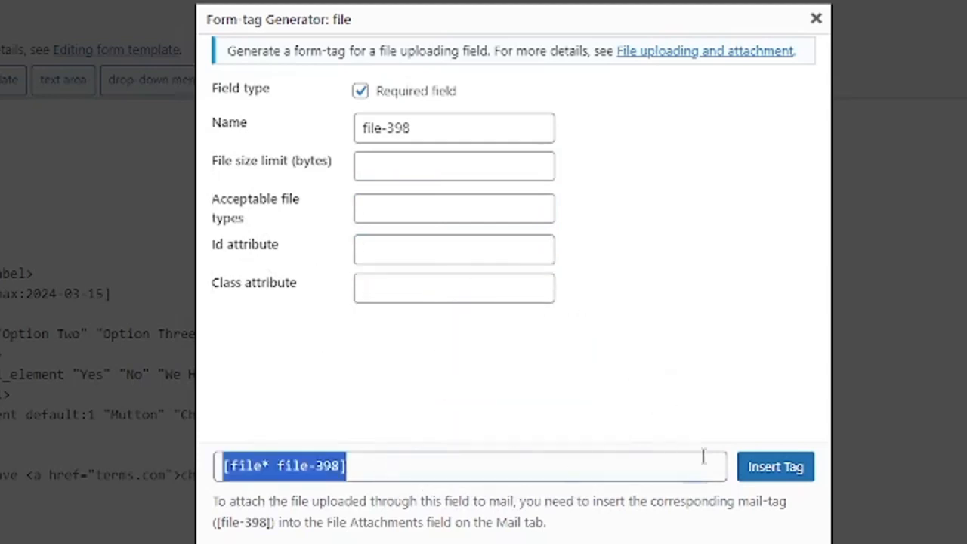
click(771, 473)
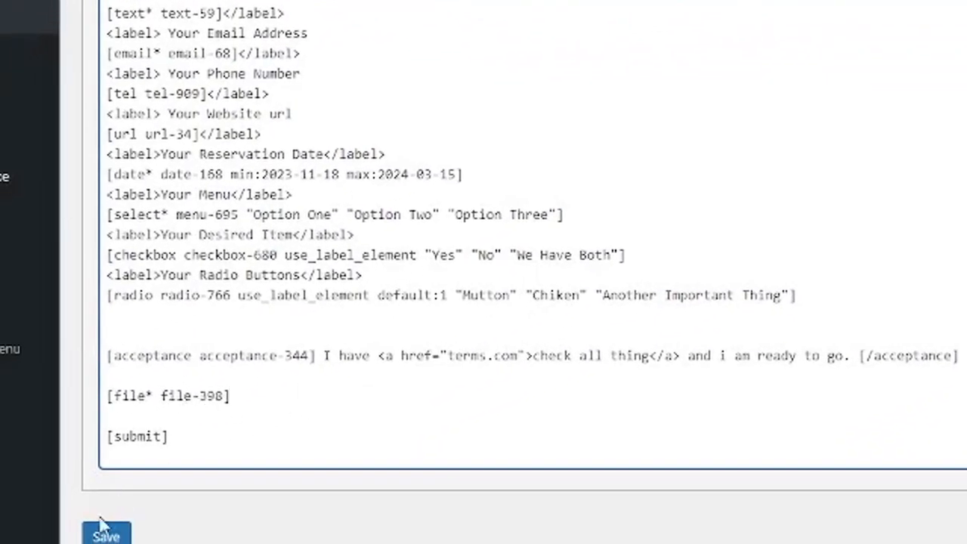
Save the form and check the new Choose File field on the live Contact page, cancelling the file picker.
click(105, 531)
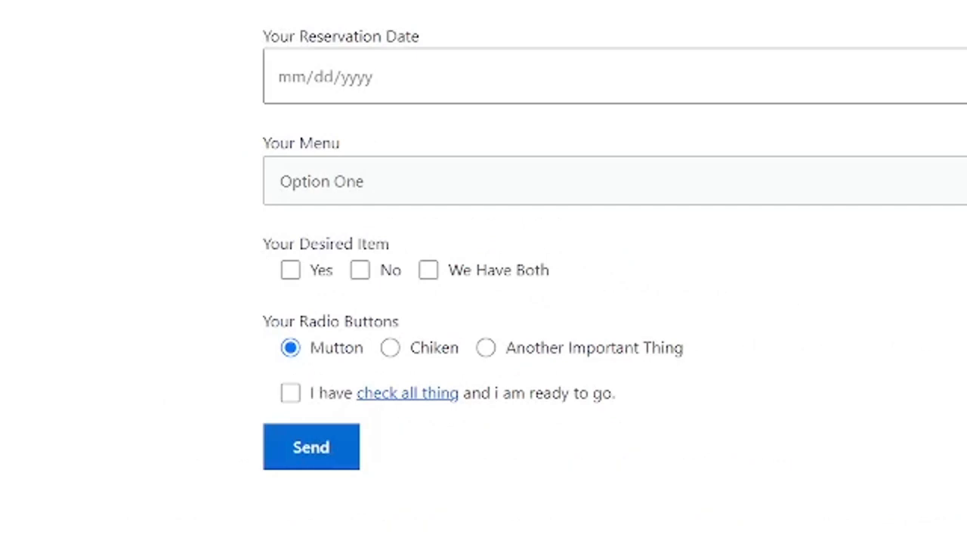
scroll(317, 367, down, 1)
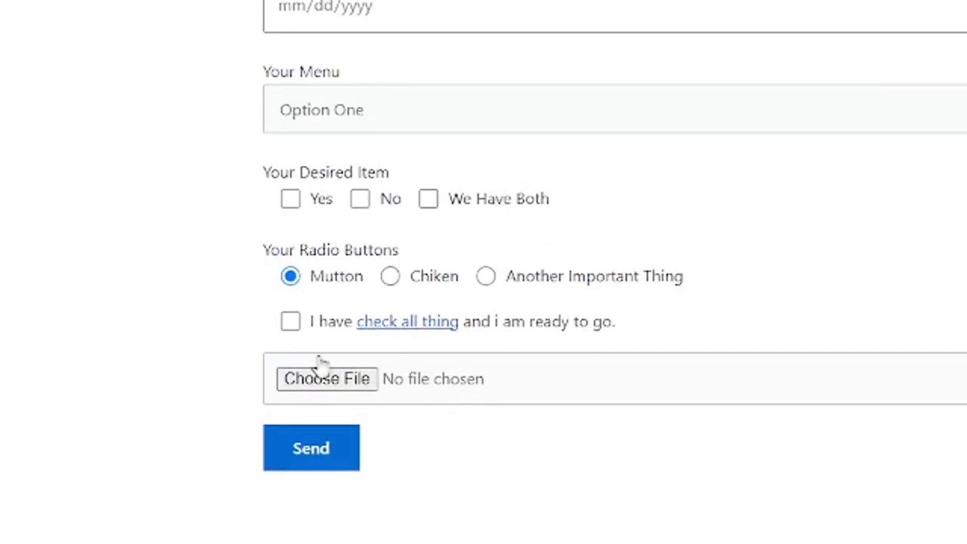
click(357, 374)
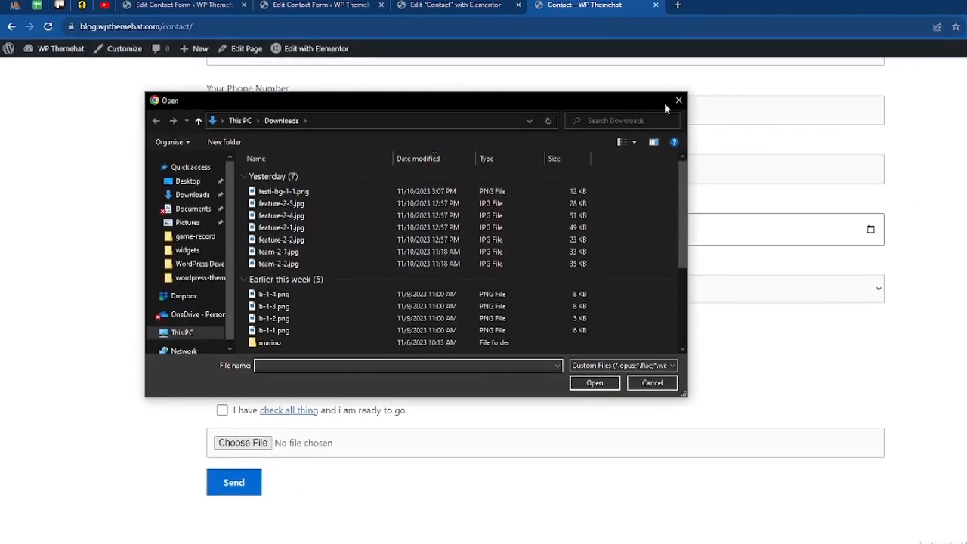
click(677, 101)
scroll(290, 347, up, 3)
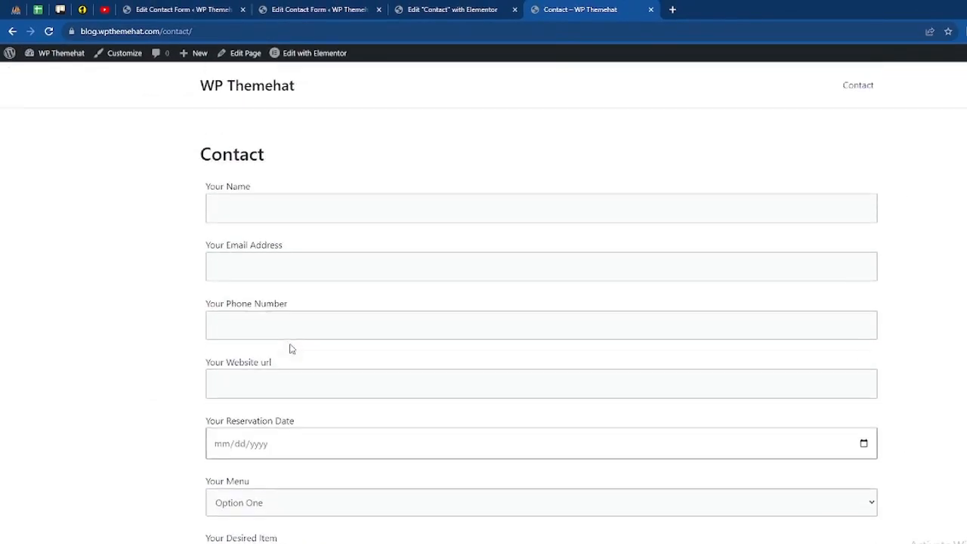
scroll(290, 349, down, 3)
scroll(275, 392, up, 5)
click(421, 8)
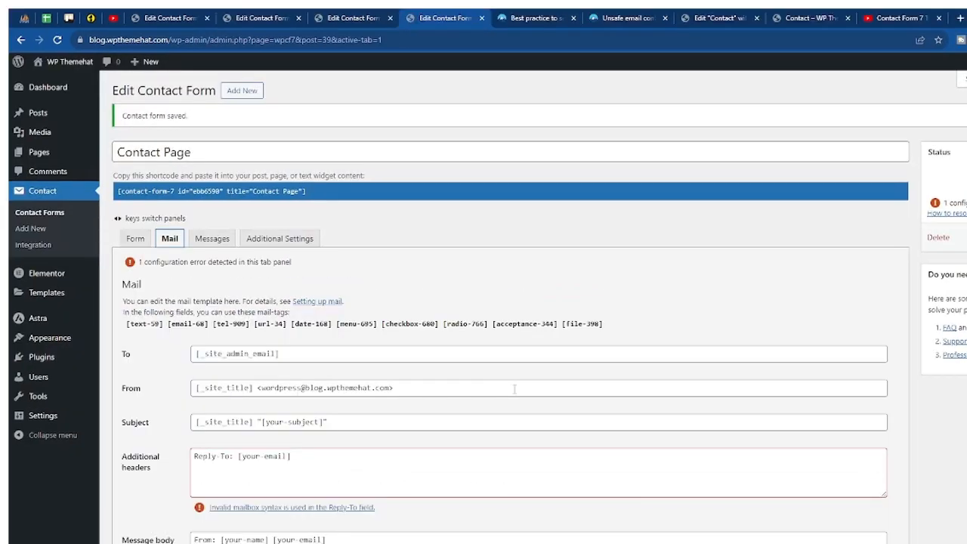
Replace [_site_admin_email] in the Mail To field with the owner's e-mail address from autofill.
click(126, 356)
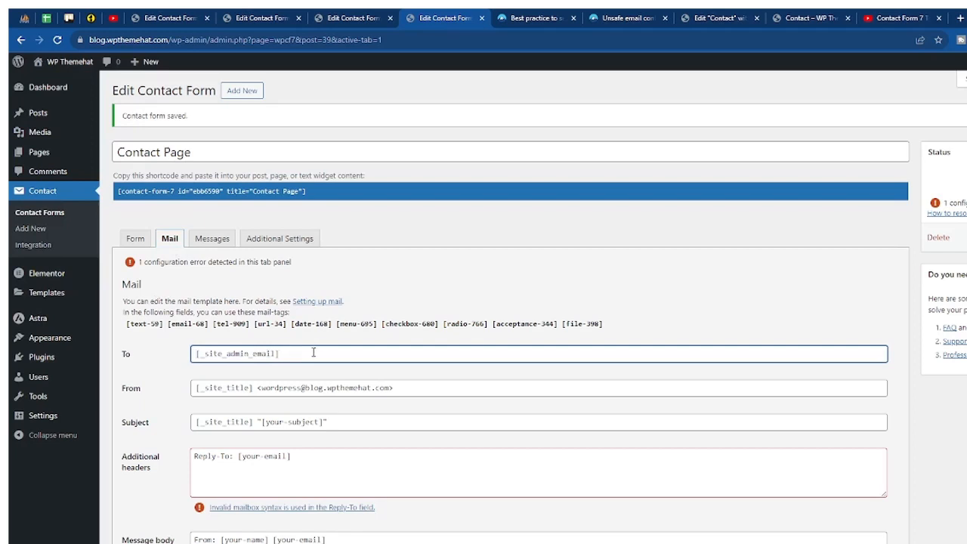
drag(313, 352, 193, 360)
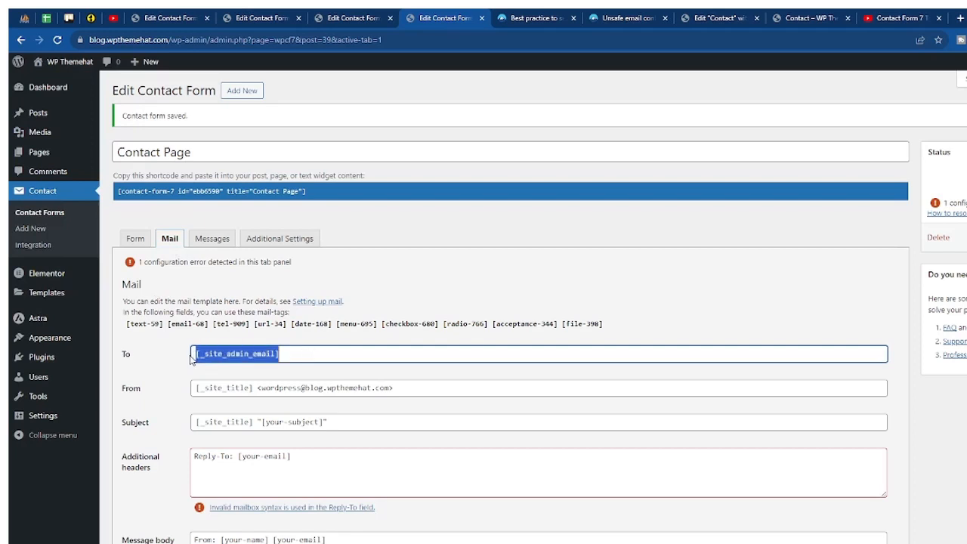
click(203, 356)
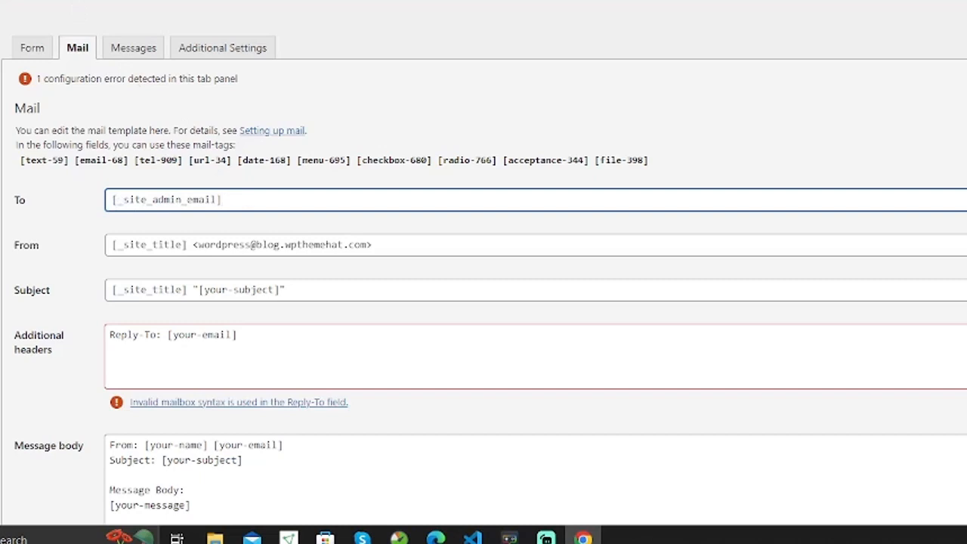
drag(240, 200, 100, 206)
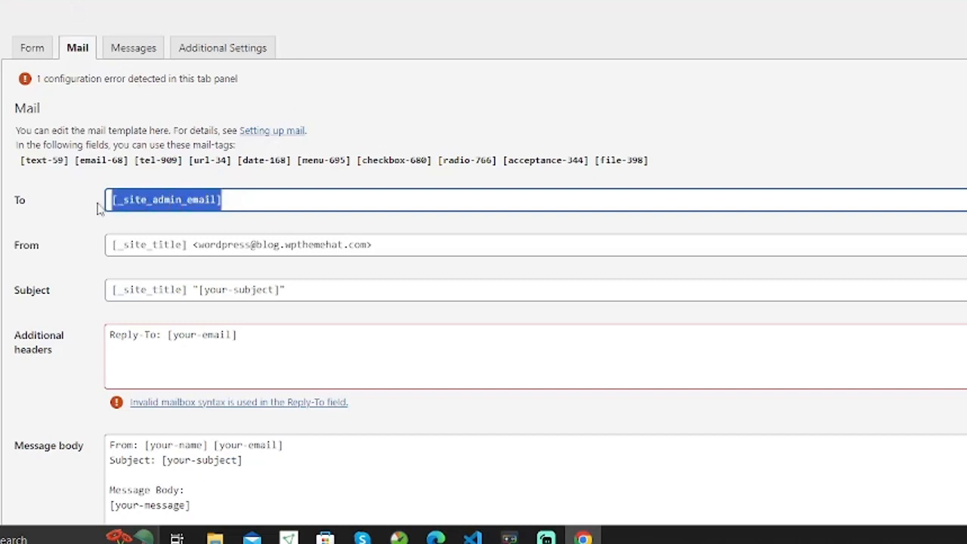
key(BackSpace)
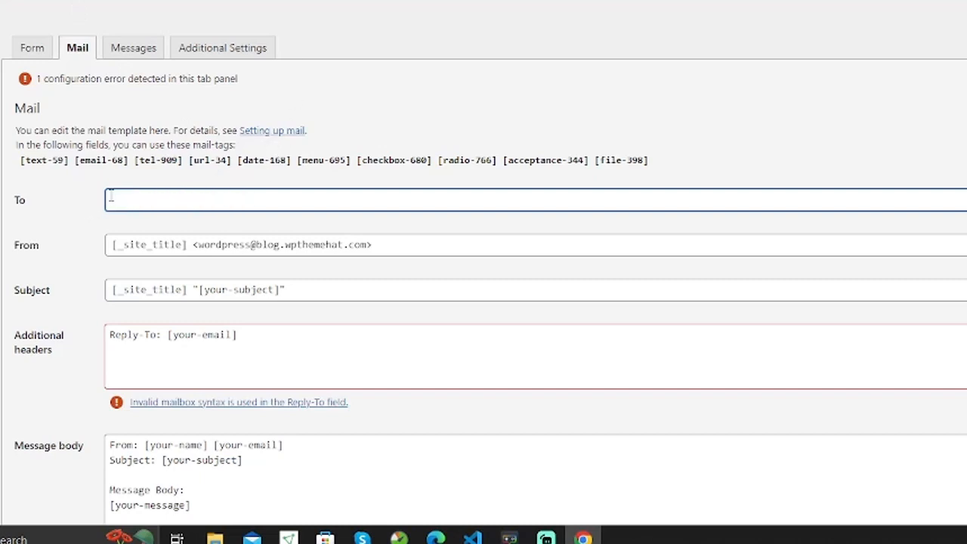
click(151, 193)
click(235, 263)
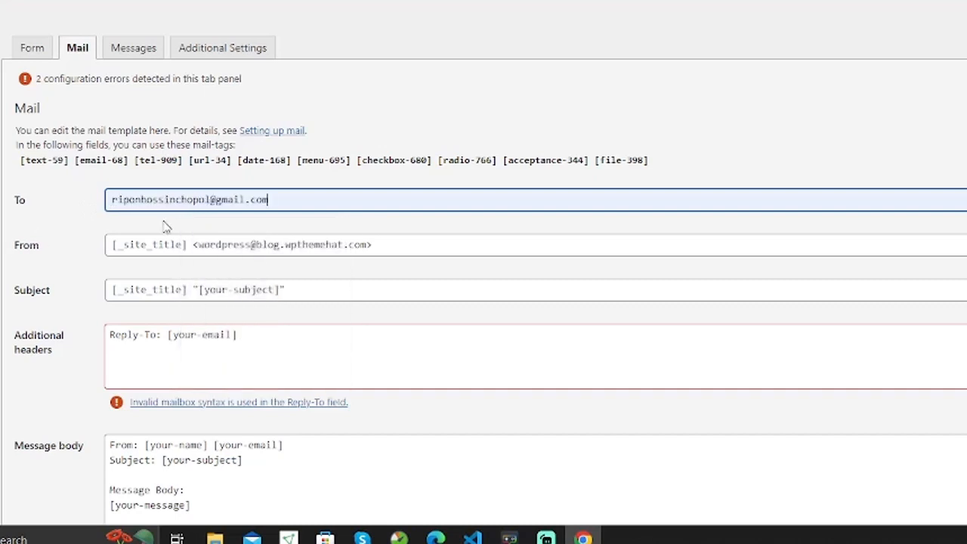
Review the From field's [_site_title] sender and the Subject text, leaving both unchanged.
click(82, 249)
scroll(83, 250, down, 1)
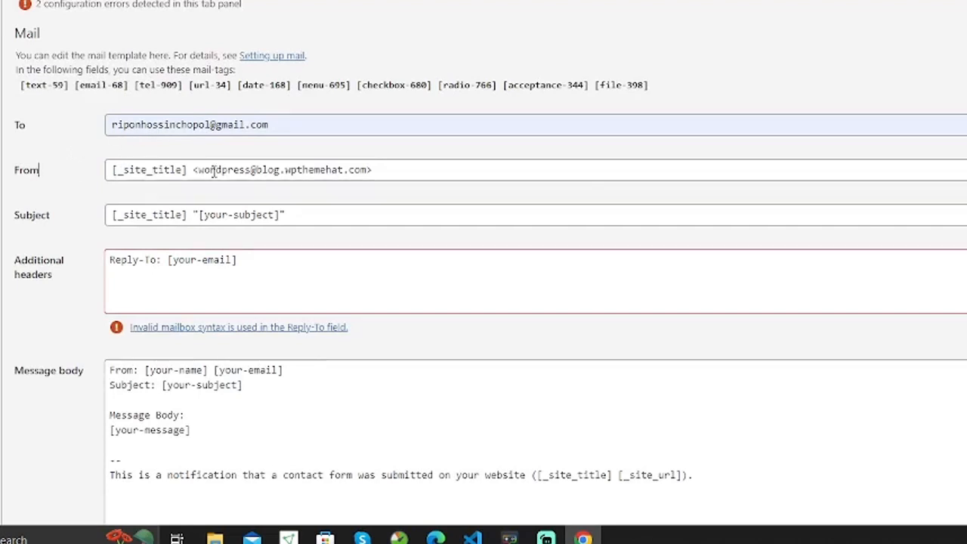
click(389, 174)
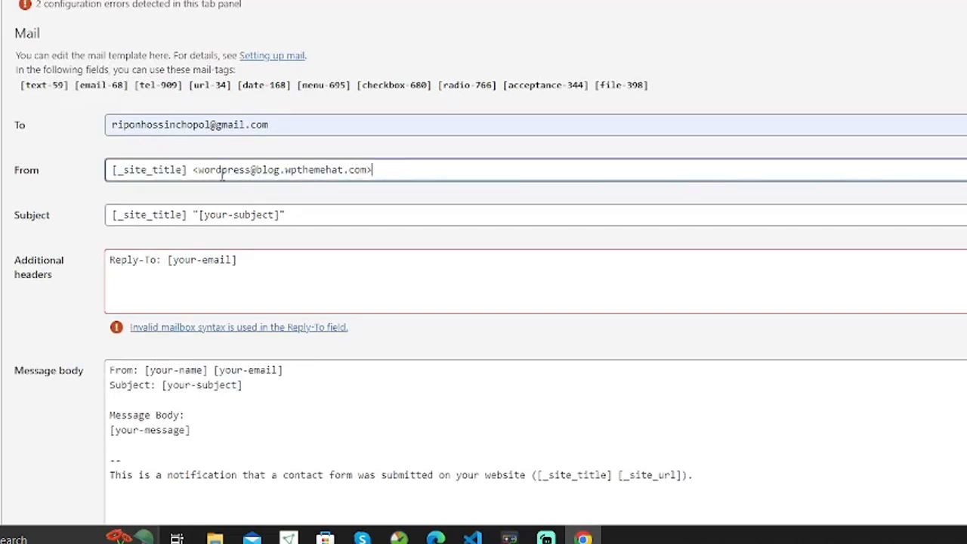
double_click(150, 172)
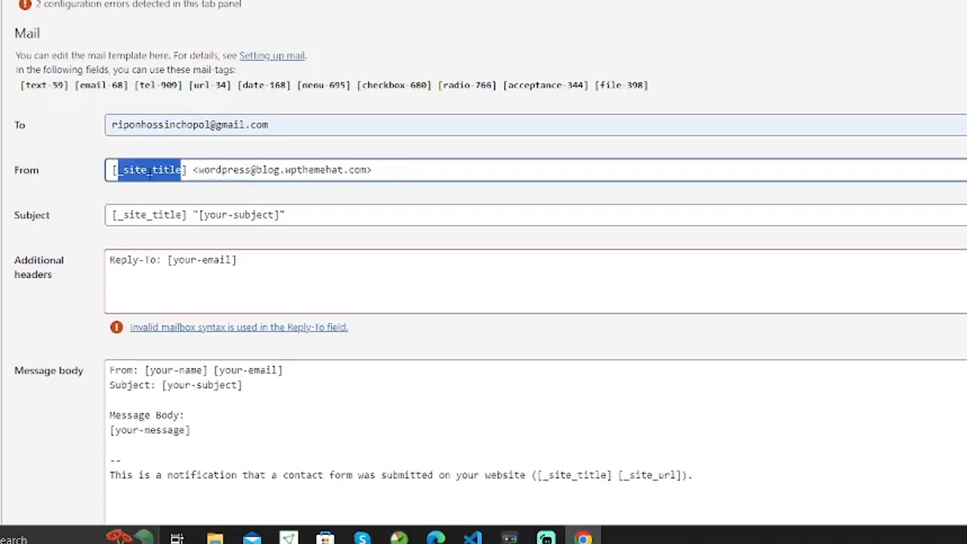
click(394, 170)
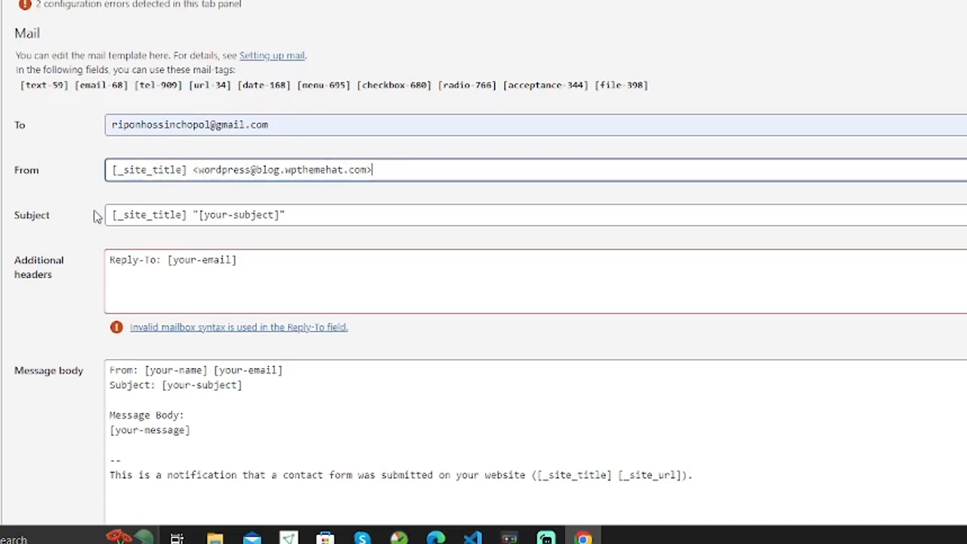
click(291, 215)
scroll(302, 215, down, 1)
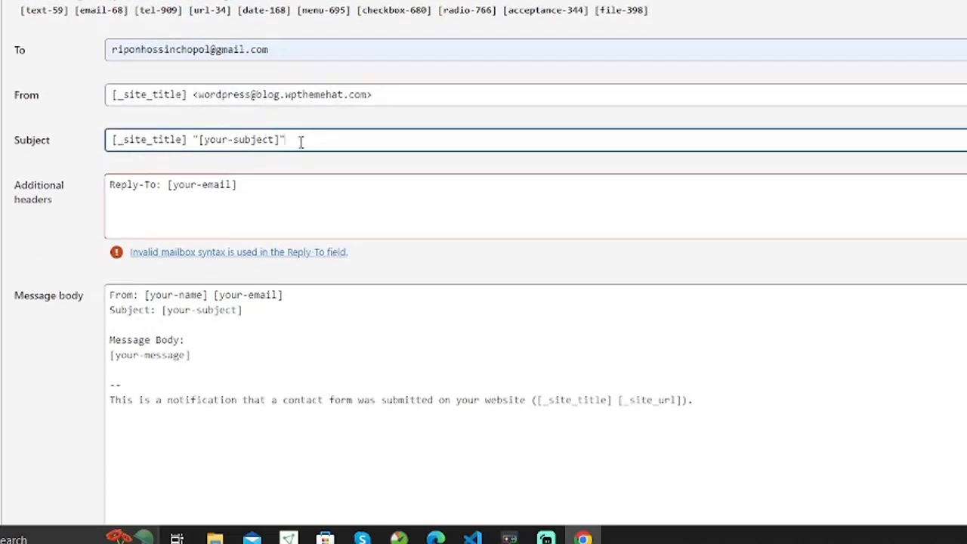
drag(301, 142, 104, 139)
click(90, 143)
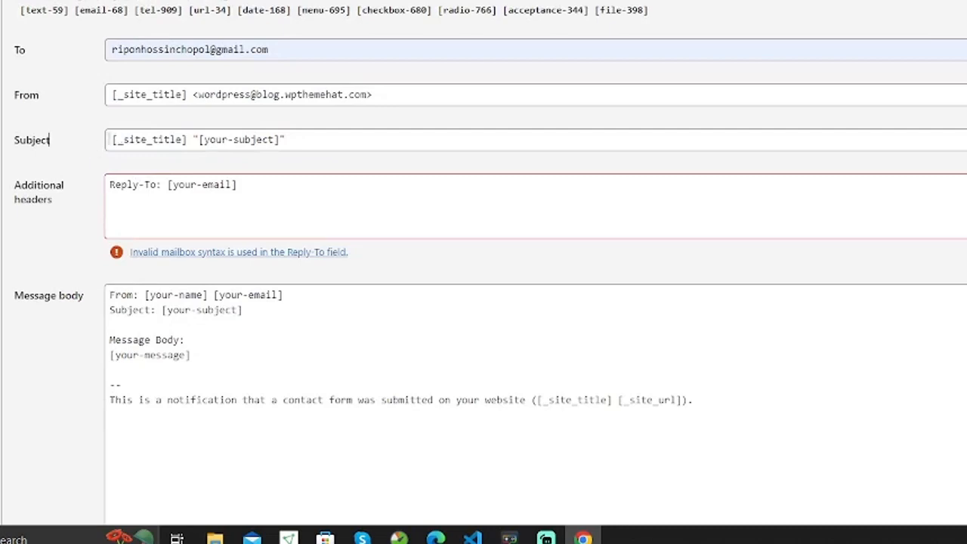
drag(306, 142, 95, 144)
click(71, 147)
Delete the Reply-To: [your-email] line so Additional headers is empty.
click(254, 186)
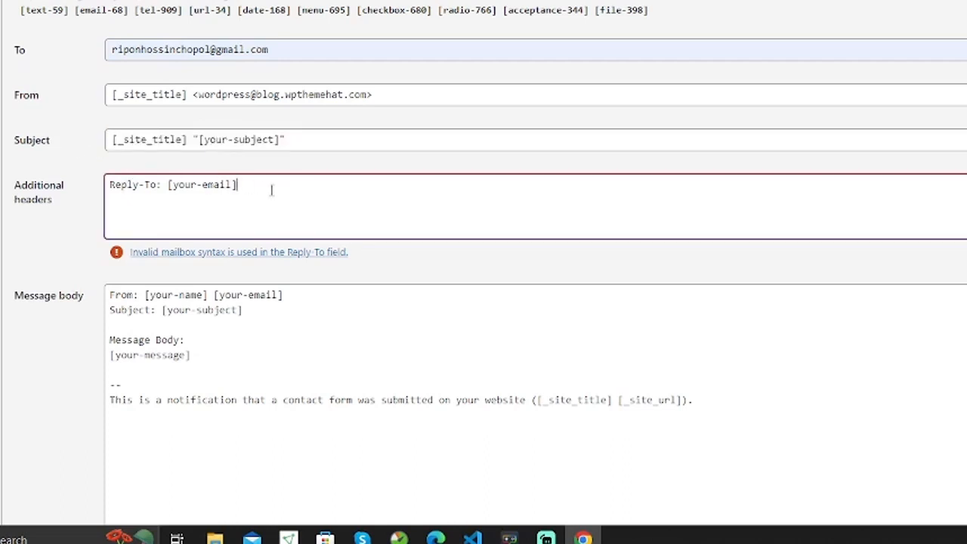
drag(264, 186, 96, 182)
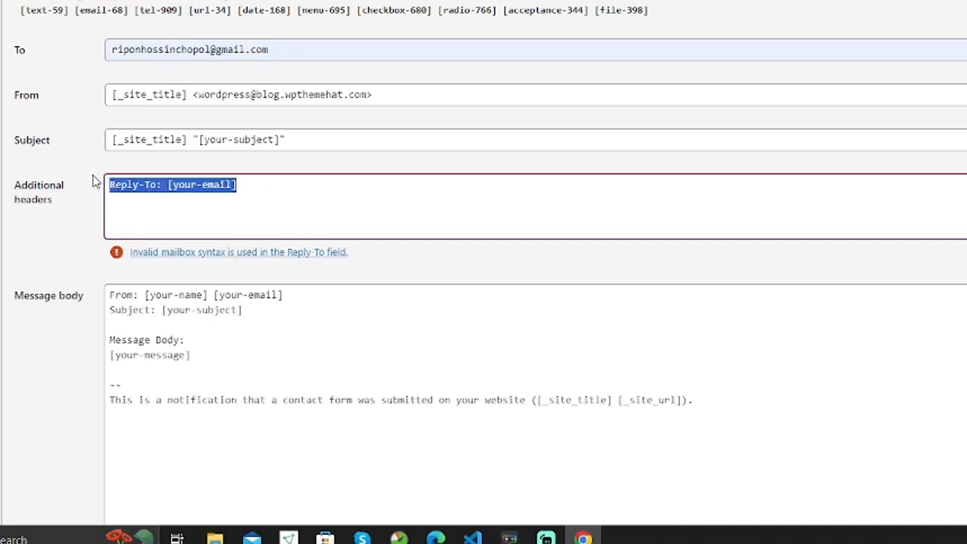
key(BackSpace)
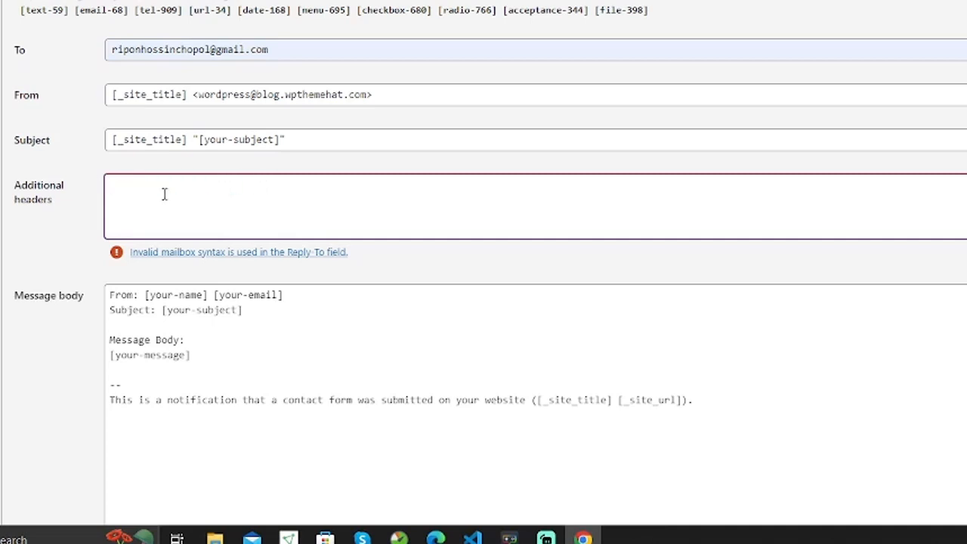
scroll(74, 223, down, 1)
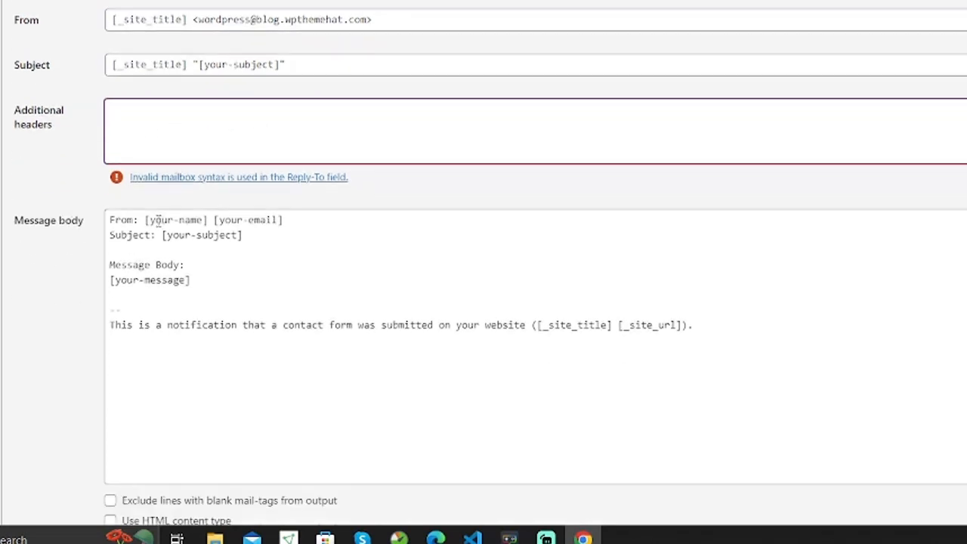
Insert the mail-tags row into the message body, each tag from [text-59] to [file-398] on its own line.
click(216, 265)
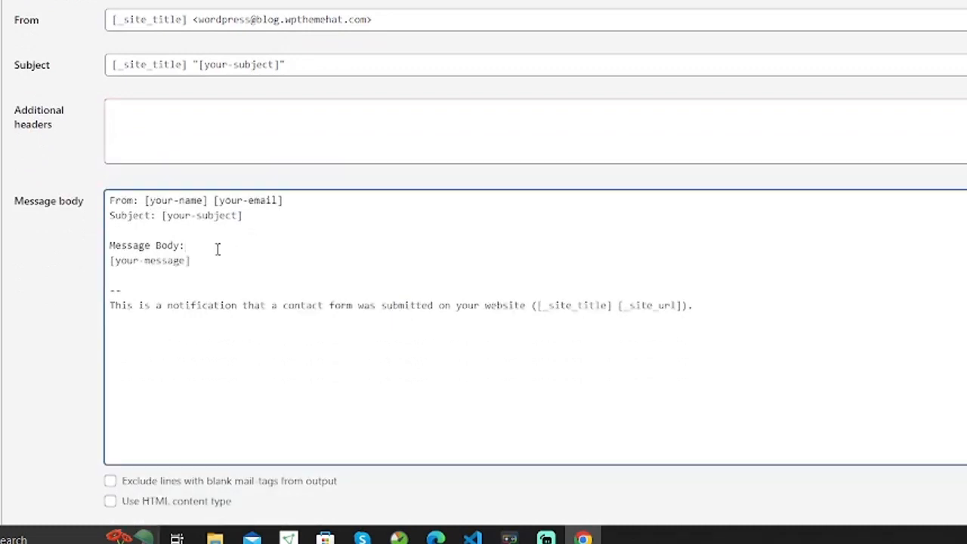
key(Return)
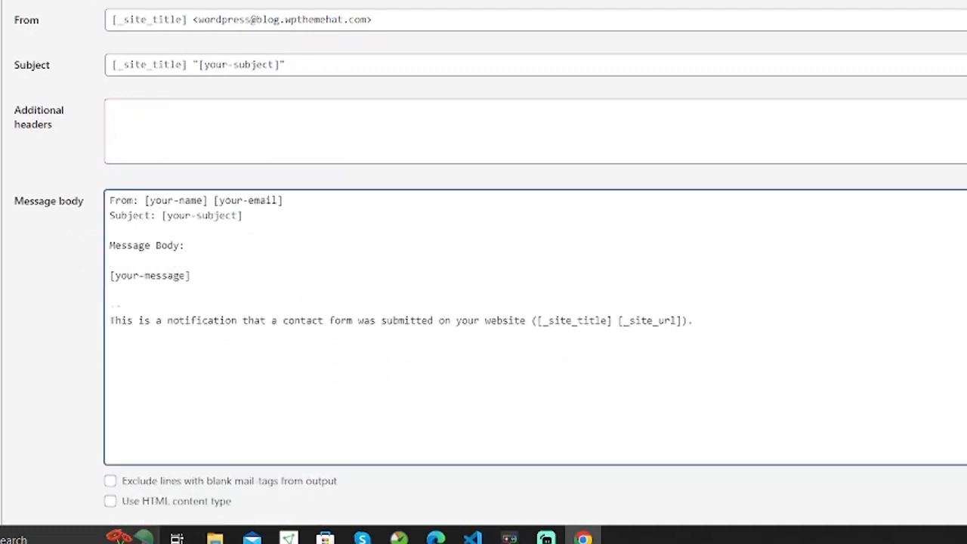
drag(602, 66, 145, 345)
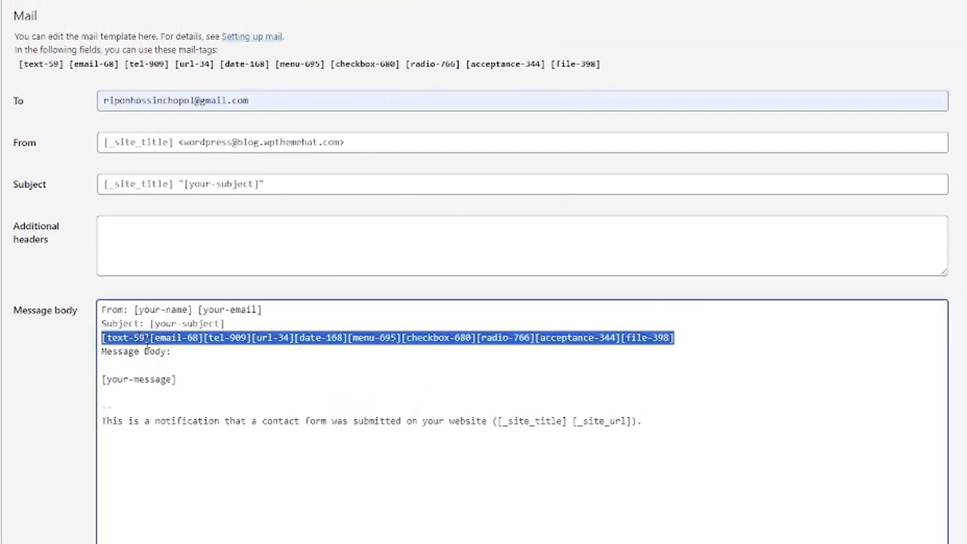
click(185, 355)
key(Return)
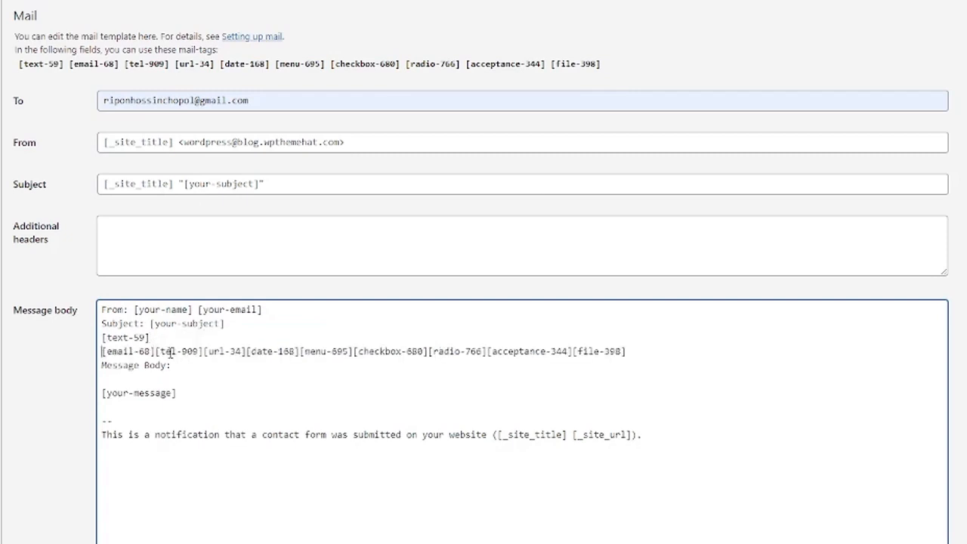
click(156, 352)
key(Return)
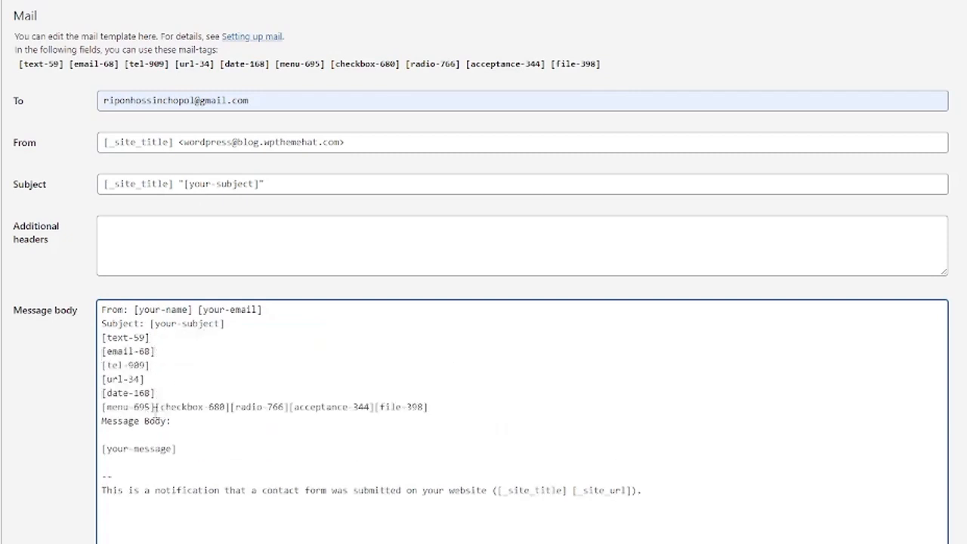
click(154, 407)
key(Return)
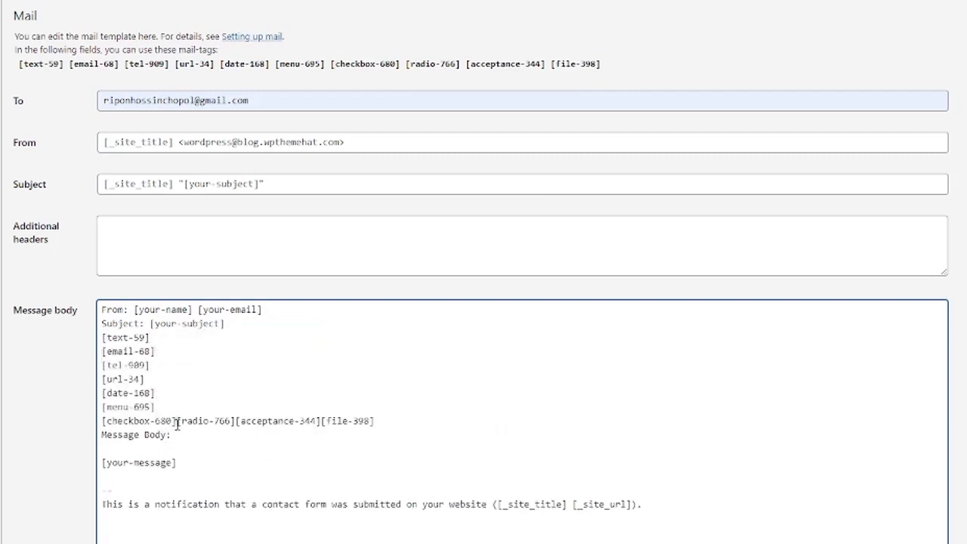
click(176, 421)
key(Return)
click(160, 435)
key(Return)
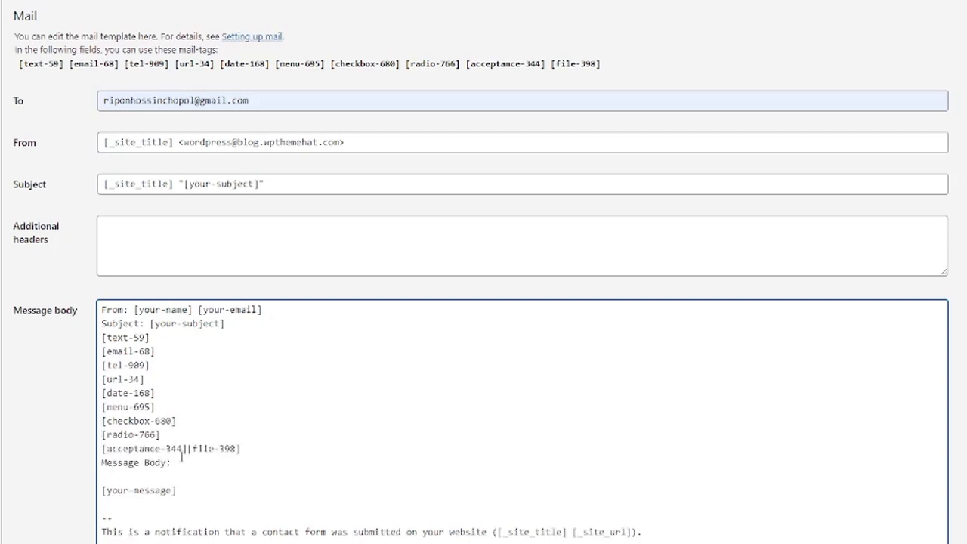
click(186, 450)
key(Return)
Move the misplaced 'Message Body:' heading from below the tags to above them.
drag(193, 476, 193, 468)
key(ctrl+c)
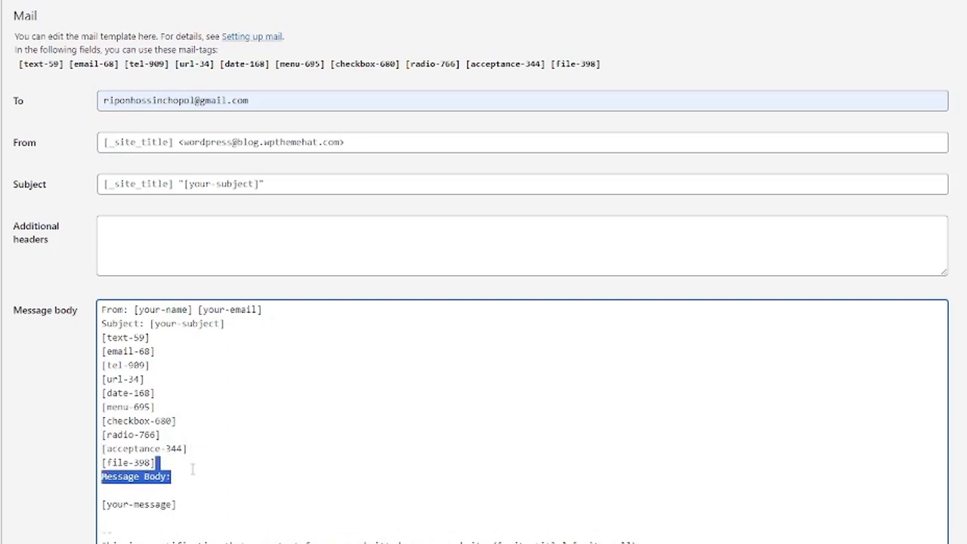
key(BackSpace)
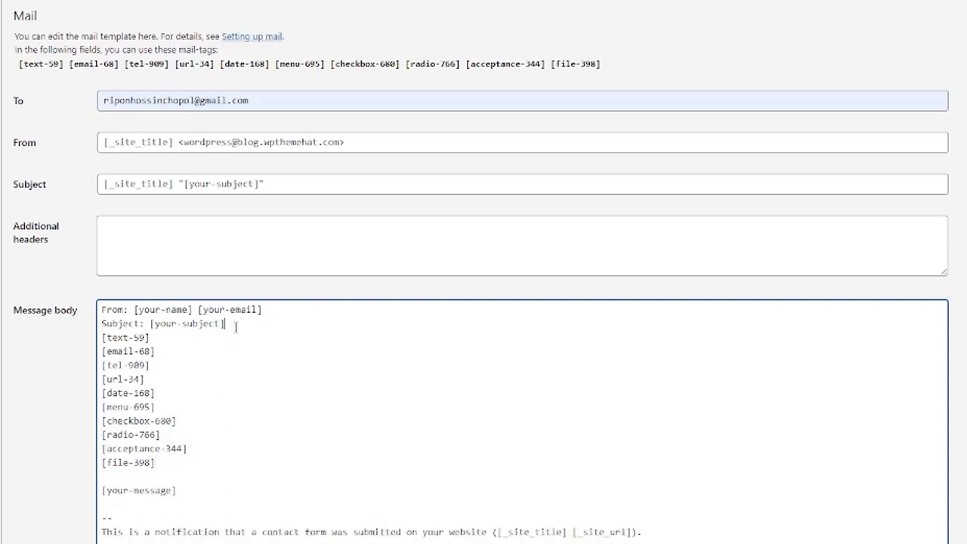
key(Return)
key(ctrl+v)
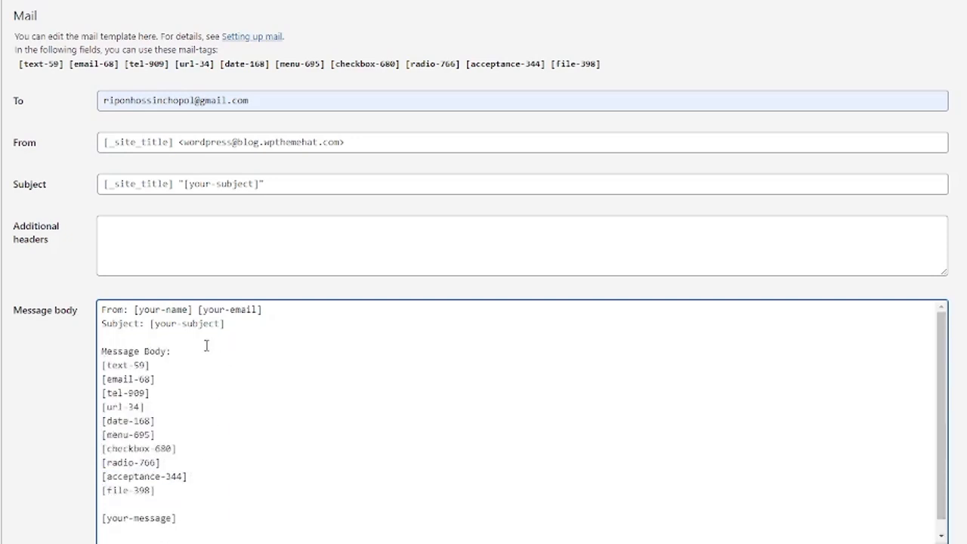
scroll(212, 383, down, 1)
scroll(270, 327, down, 3)
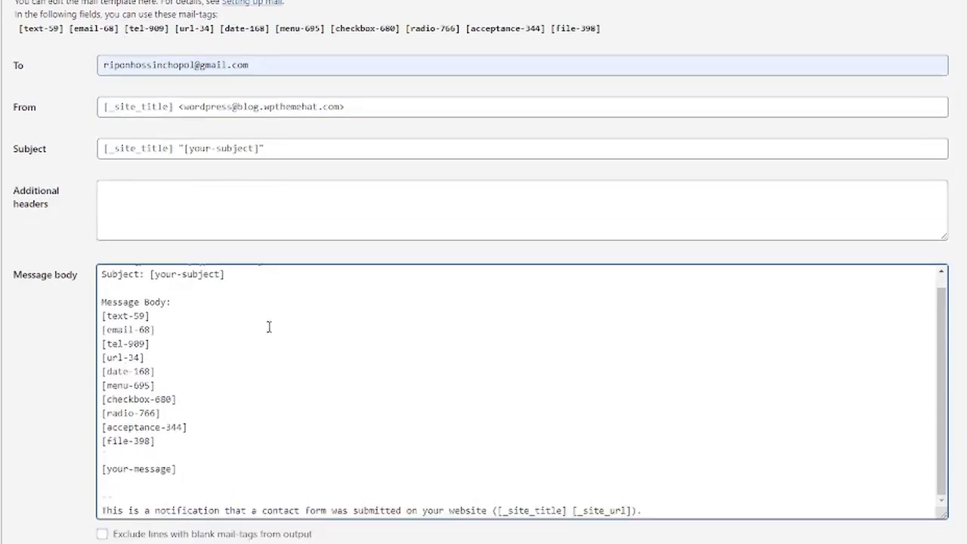
scroll(268, 327, up, 2)
scroll(268, 327, up, 2)
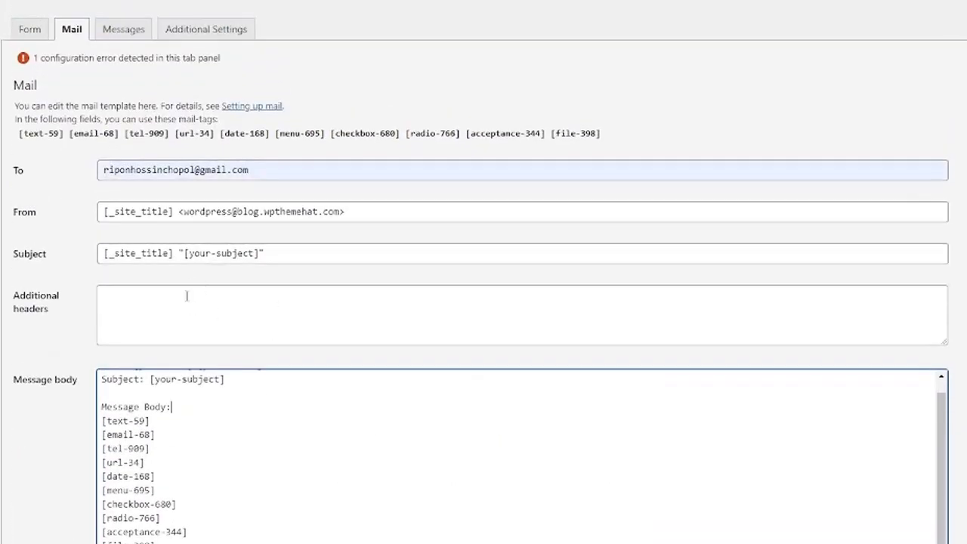
scroll(161, 418, down, 5)
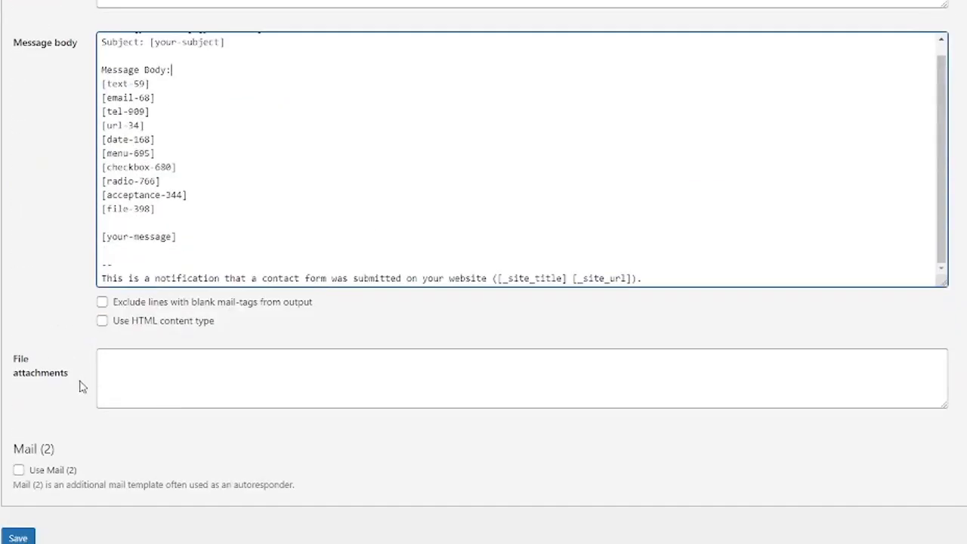
Enable Use Mail (2) and check its autoresponder recipient is [email-68].
click(18, 471)
scroll(219, 431, down, 5)
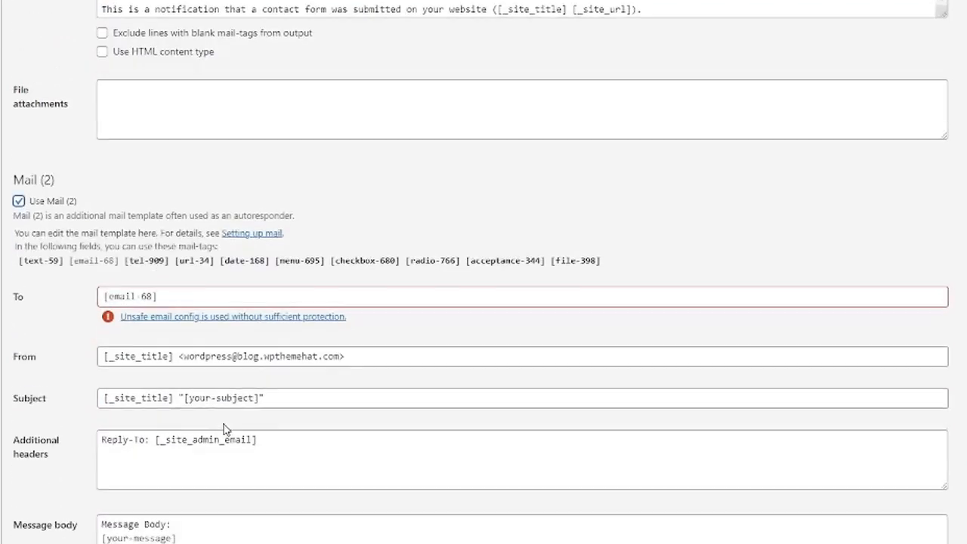
scroll(231, 322, down, 4)
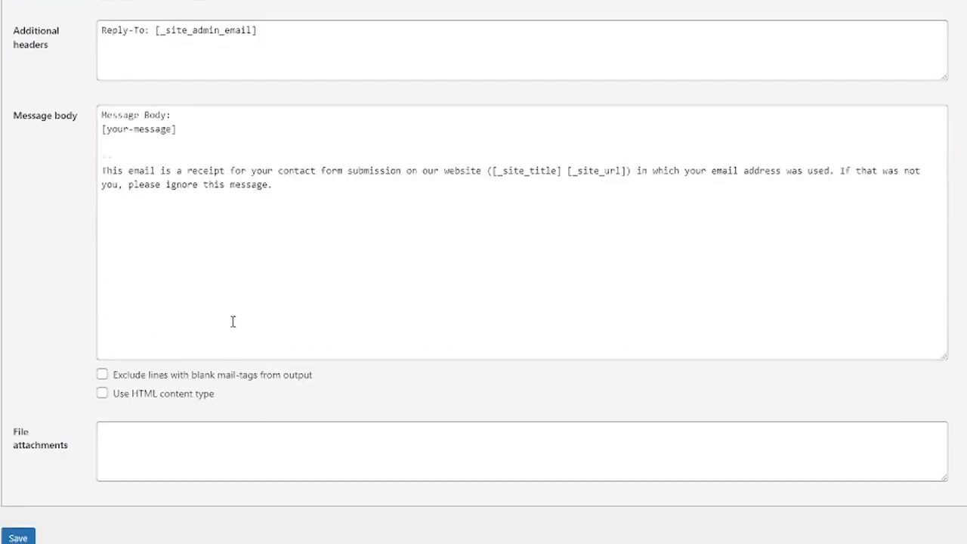
scroll(233, 320, up, 6)
scroll(232, 322, up, 1)
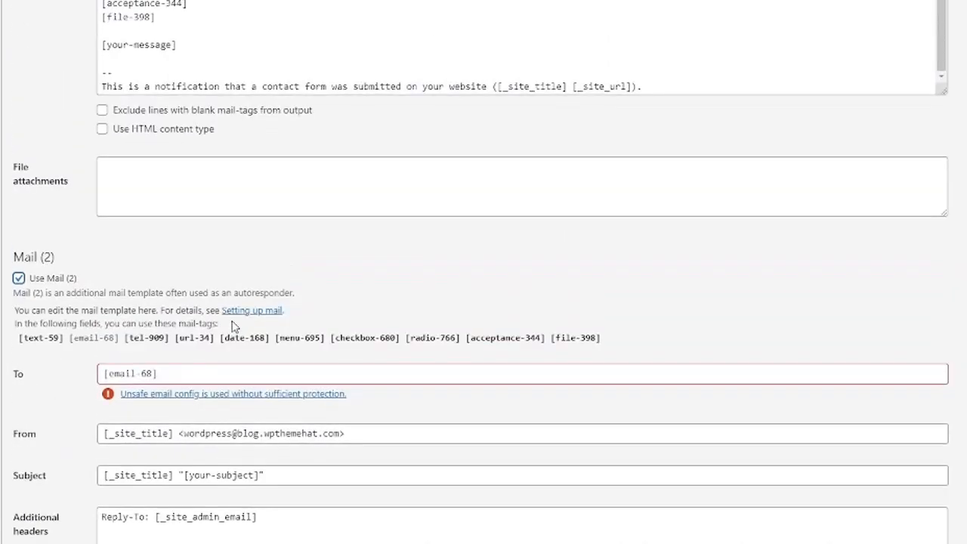
scroll(237, 384, up, 4)
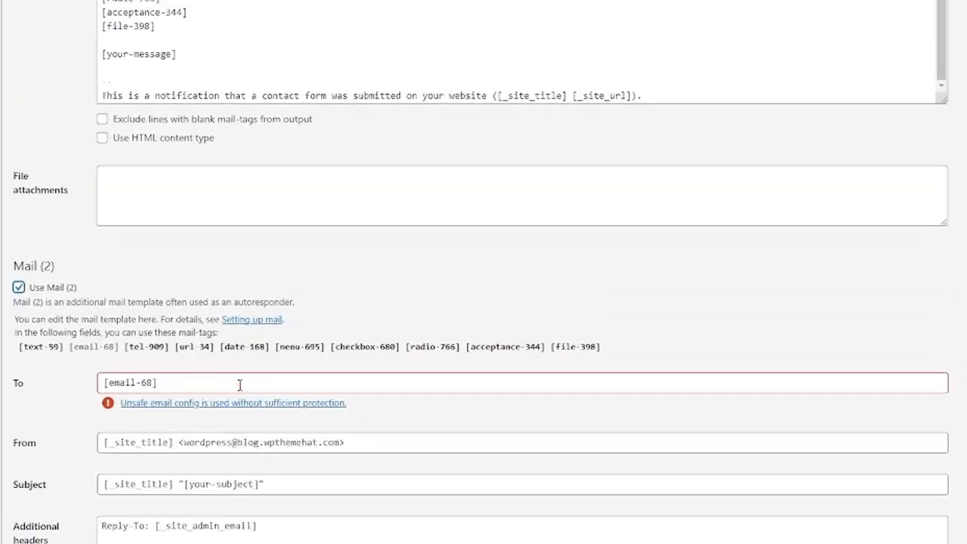
scroll(239, 385, down, 5)
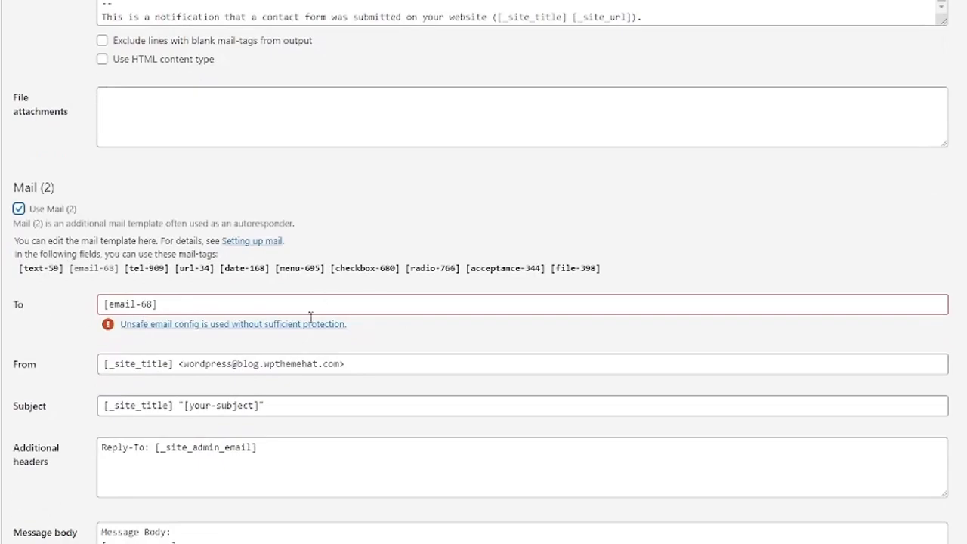
scroll(144, 349, down, 3)
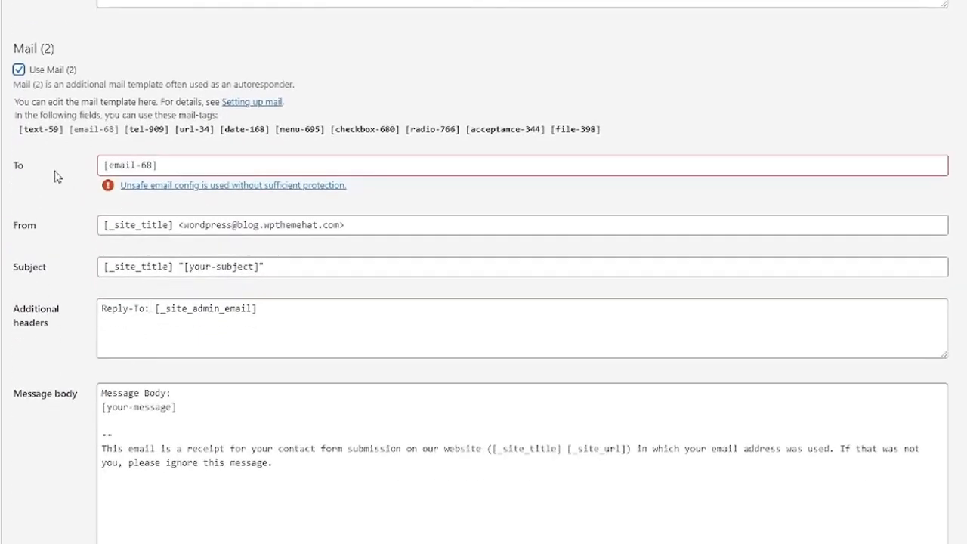
click(174, 166)
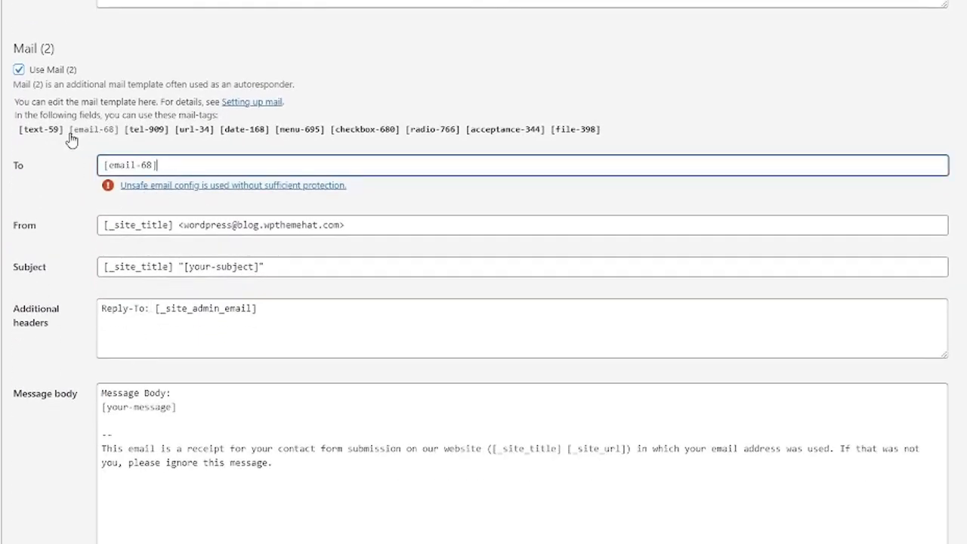
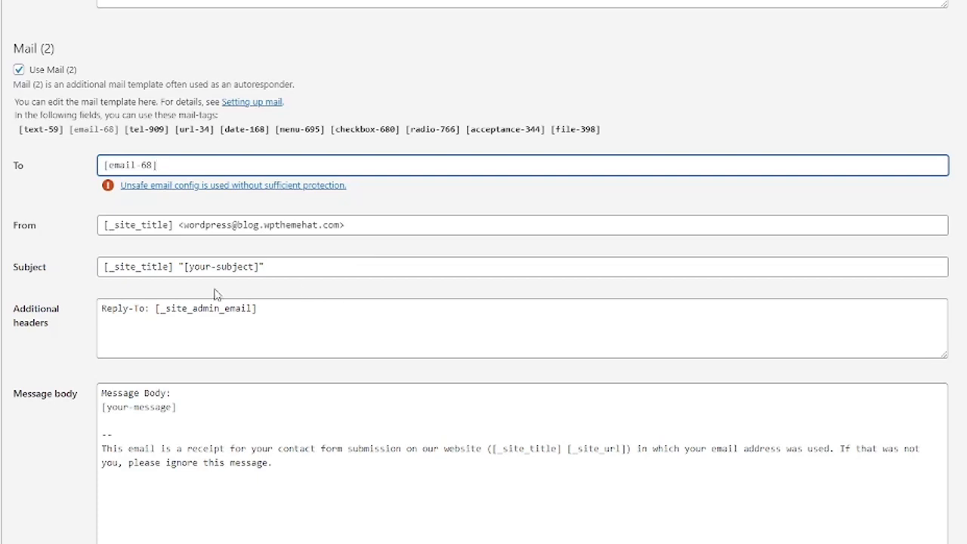
Add a second 'Message Body:' heading with a blank line under it in the Mail (2) message body.
scroll(80, 198, down, 2)
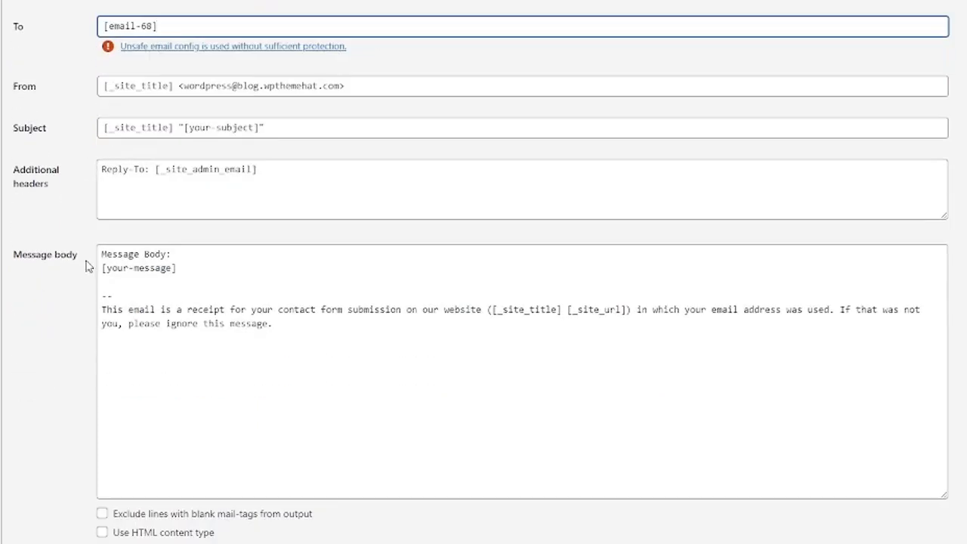
click(210, 276)
key(Return)
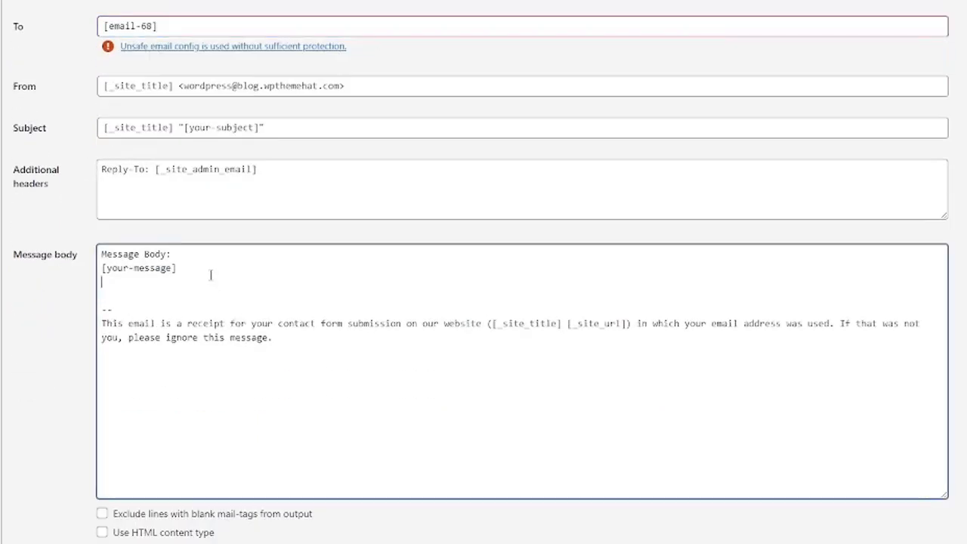
key(Return)
text(Message Body:)
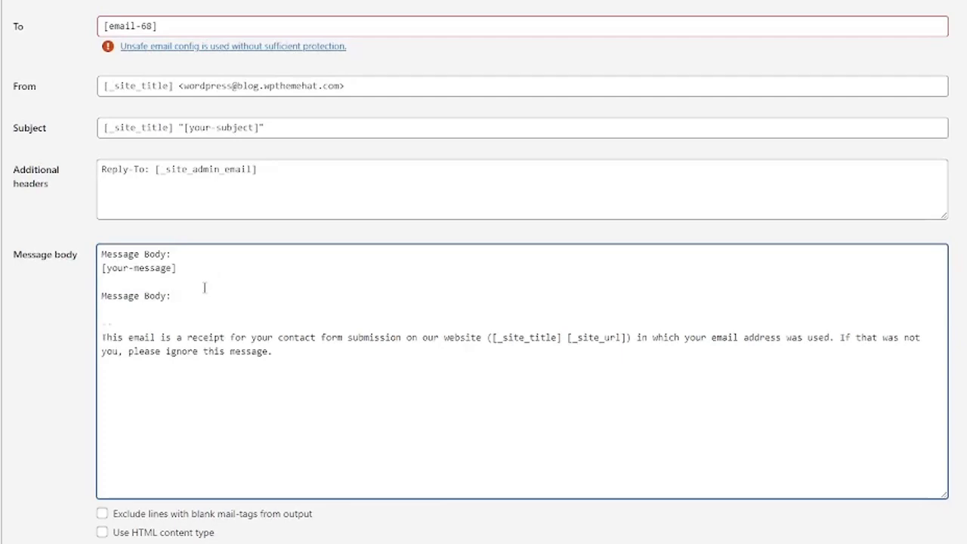
key(Return)
Copy the ten mail-tag lines from the main Mail body and paste them under the Mail (2) heading.
scroll(214, 263, up, 7)
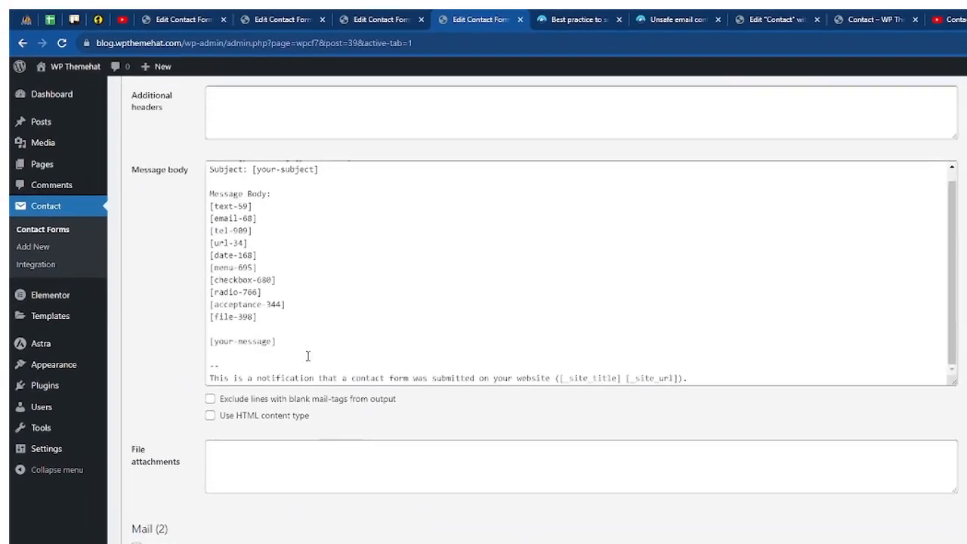
scroll(308, 356, up, 5)
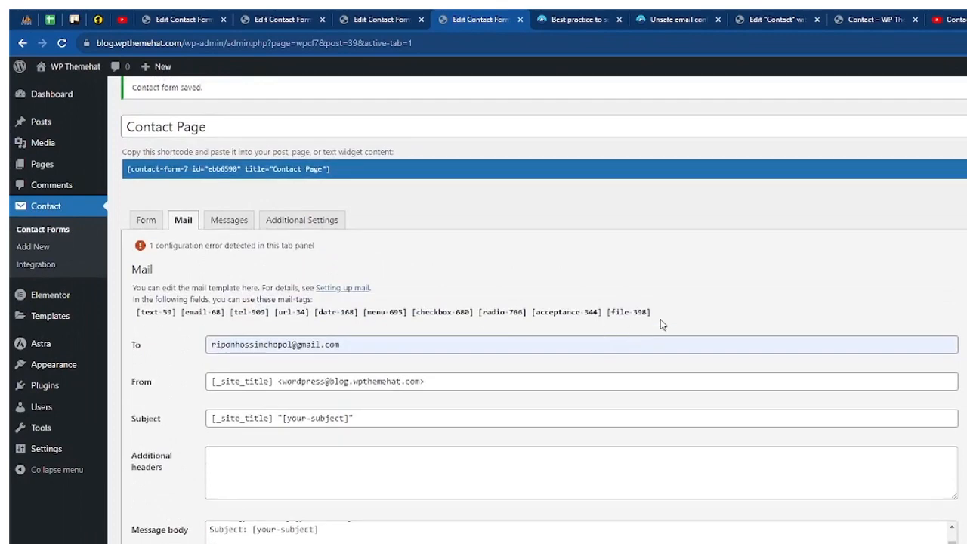
drag(660, 320, 133, 315)
scroll(227, 340, down, 3)
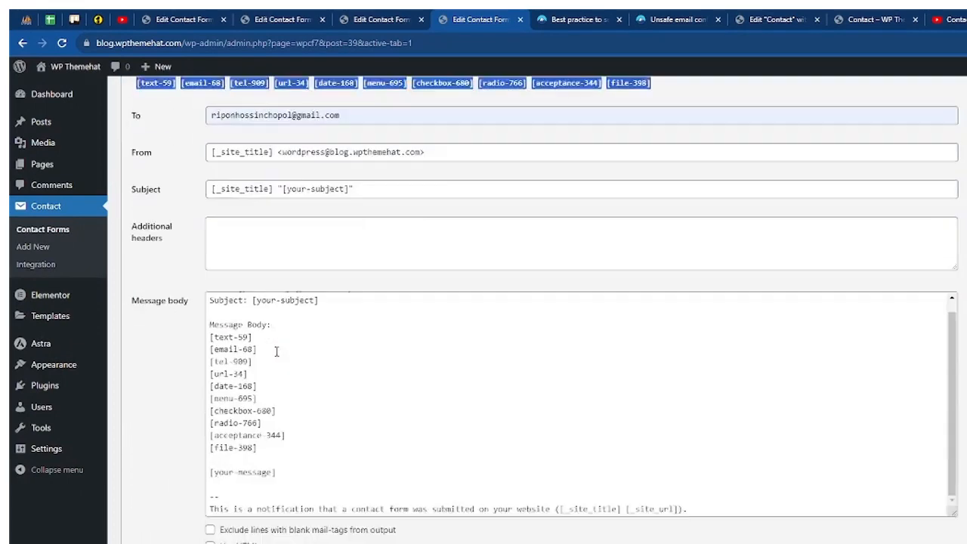
click(301, 420)
drag(296, 433, 199, 330)
key(ctrl+c)
scroll(274, 338, down, 7)
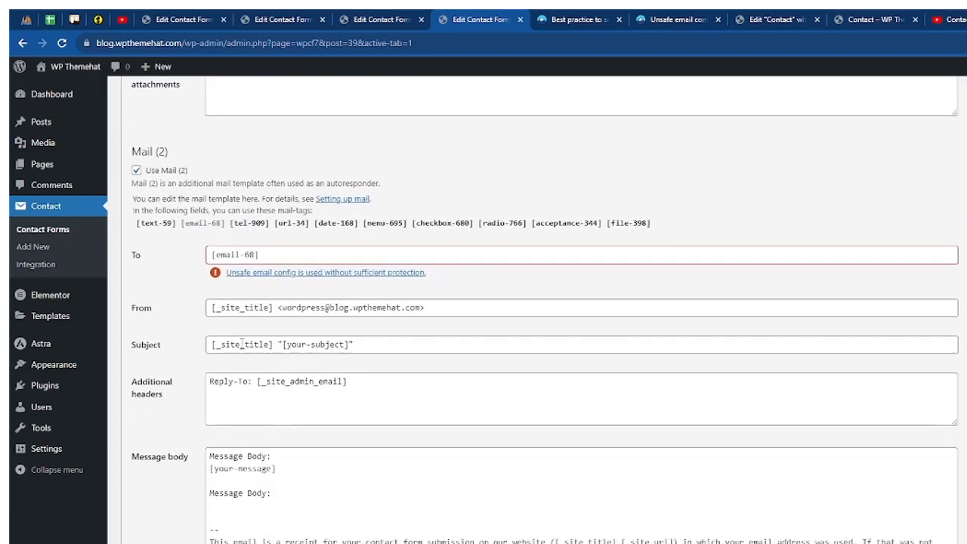
click(299, 383)
key(ctrl+v)
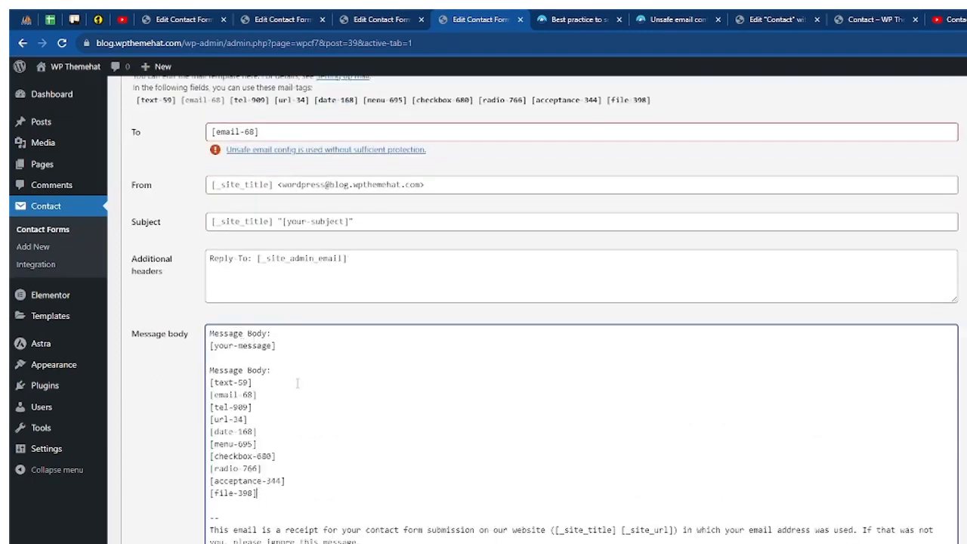
Review the Mail (2) settings and save the Contact Page form.
scroll(287, 394, down, 2)
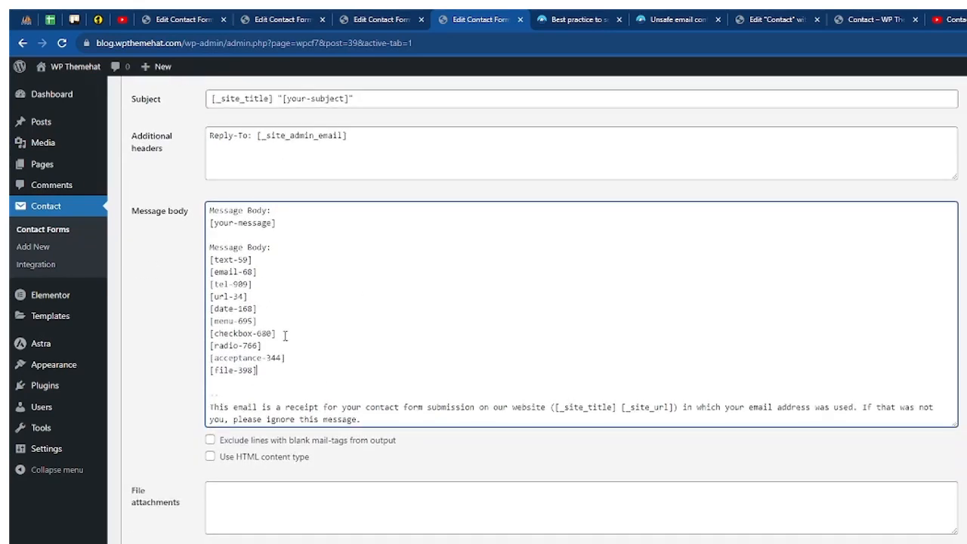
scroll(281, 325, up, 2)
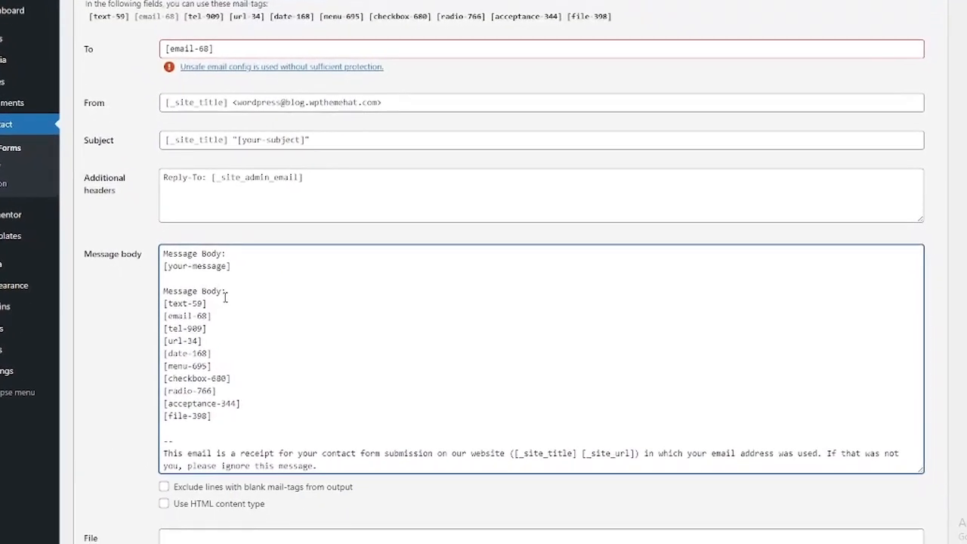
scroll(226, 290, up, 6)
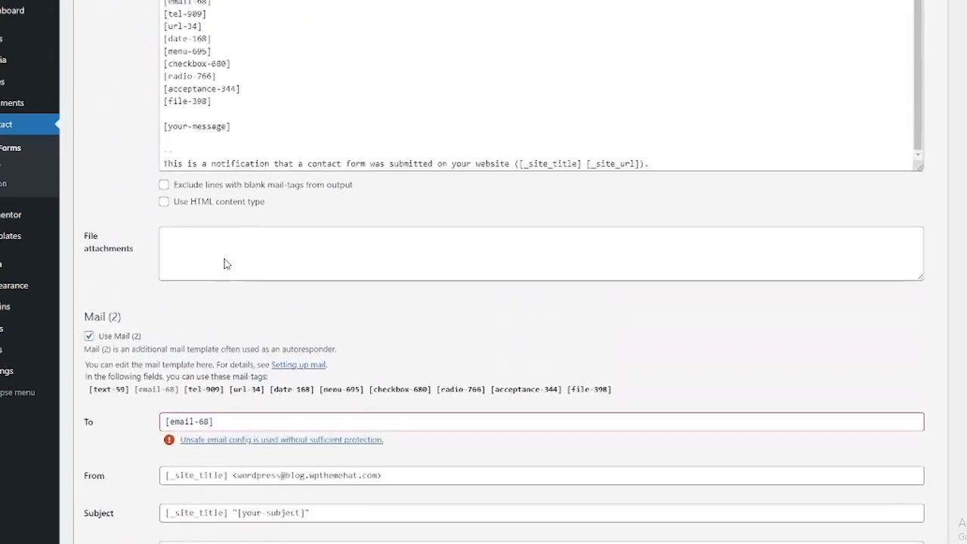
scroll(225, 256, up, 3)
scroll(321, 221, down, 9)
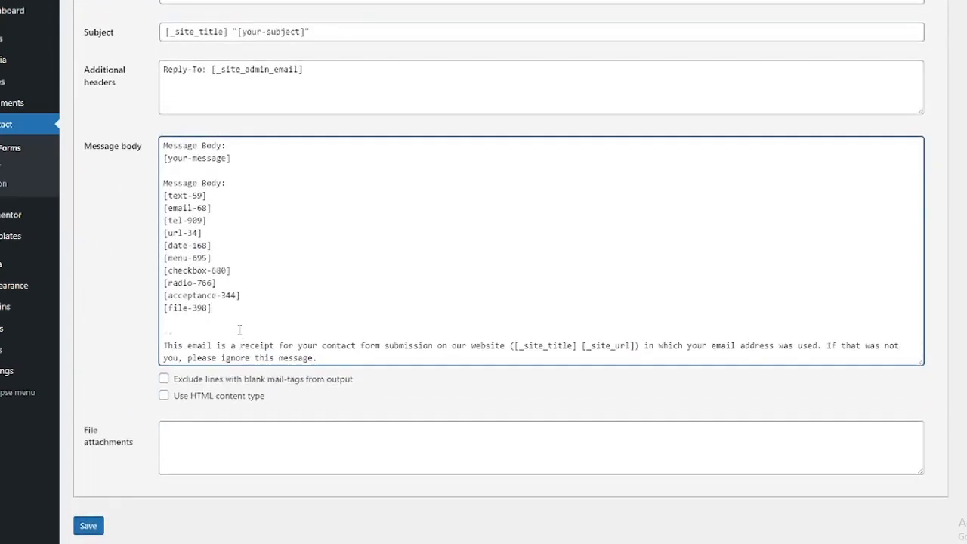
scroll(121, 495, up, 1)
scroll(123, 528, down, 1)
click(92, 512)
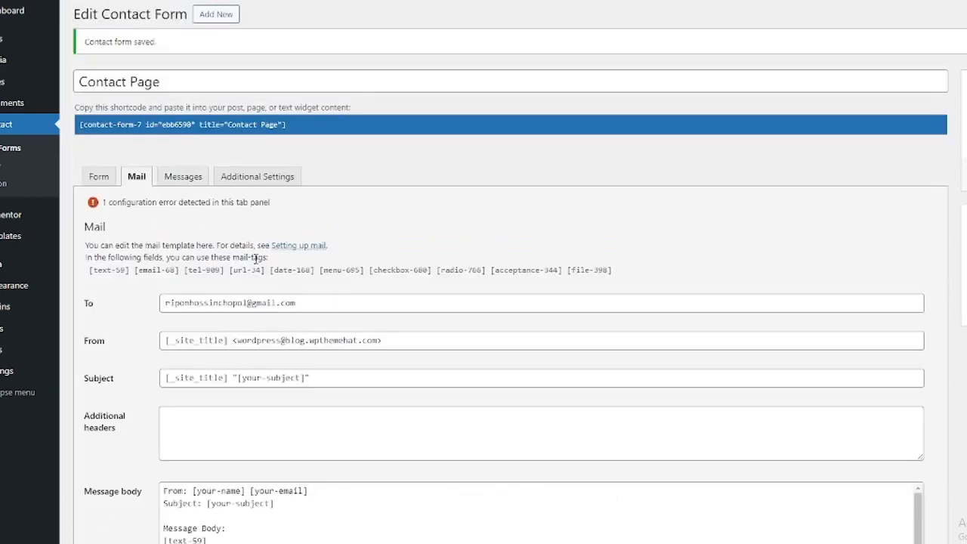
Check the Messages tab texts, including sent-successfully, invalid URL and invalid telephone messages.
scroll(175, 220, down, 3)
scroll(299, 277, down, 3)
scroll(222, 248, up, 5)
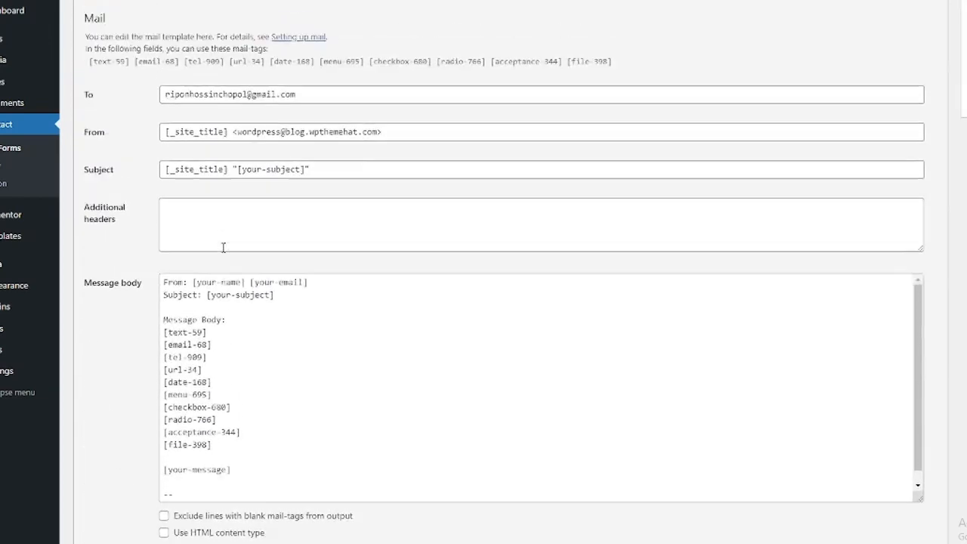
click(180, 111)
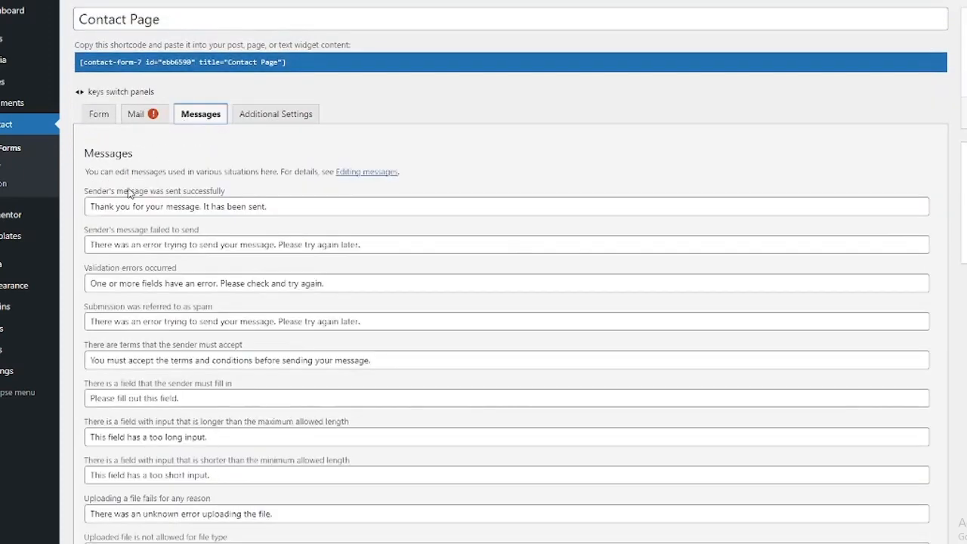
click(290, 204)
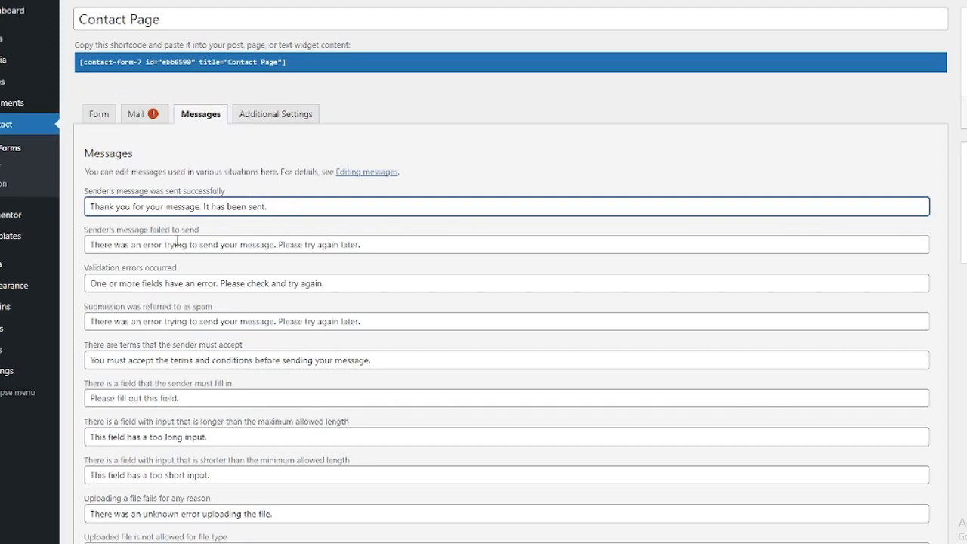
scroll(186, 240, down, 3)
scroll(201, 230, down, 7)
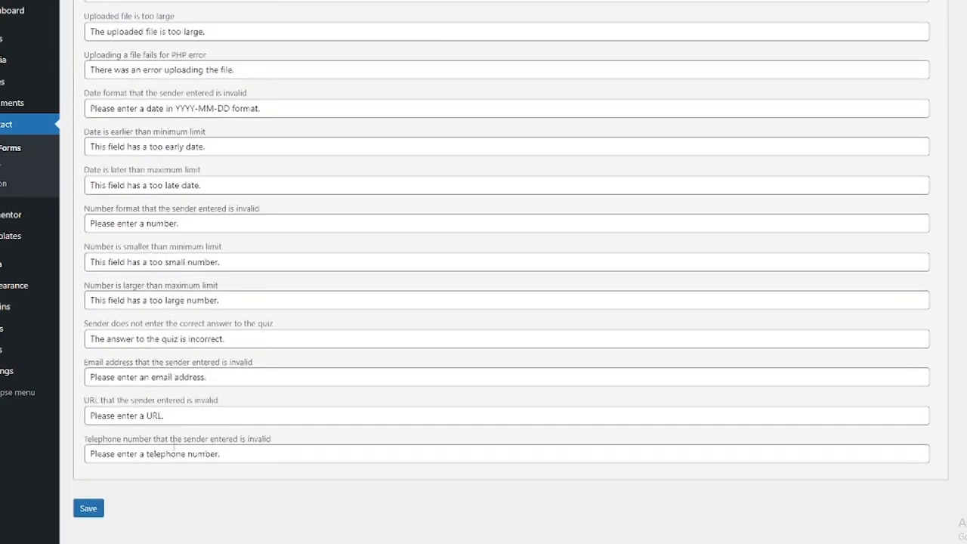
click(182, 414)
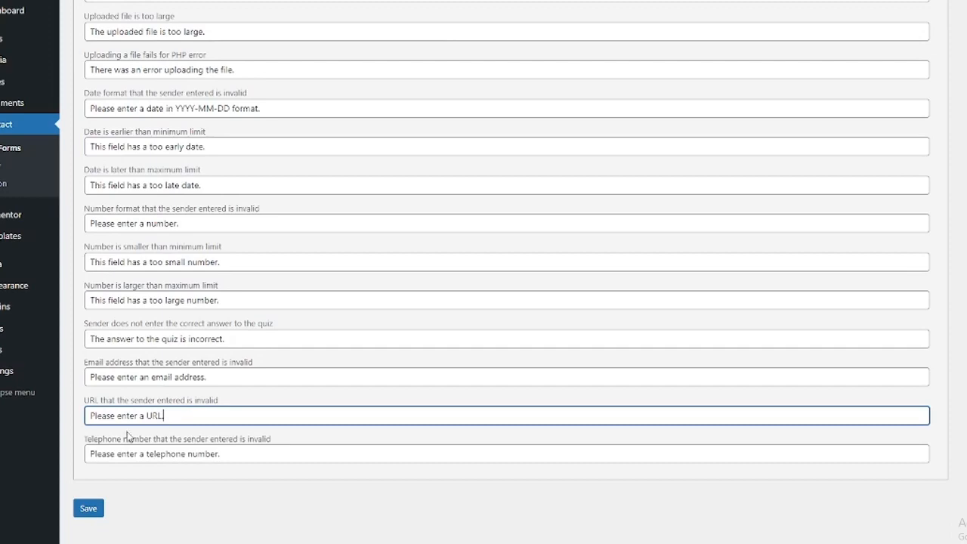
click(258, 456)
scroll(222, 371, up, 10)
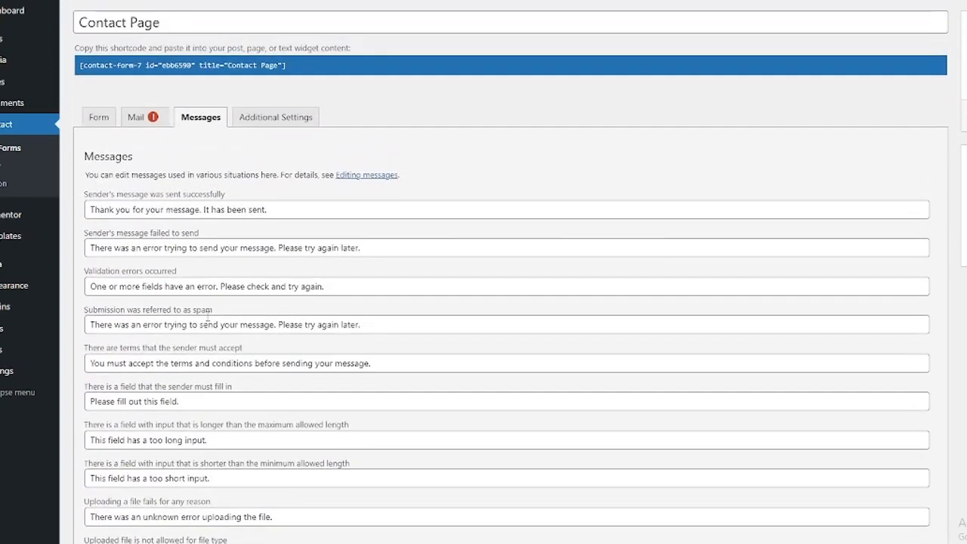
Leave Additional Settings empty and save the contact form again.
click(259, 181)
click(146, 265)
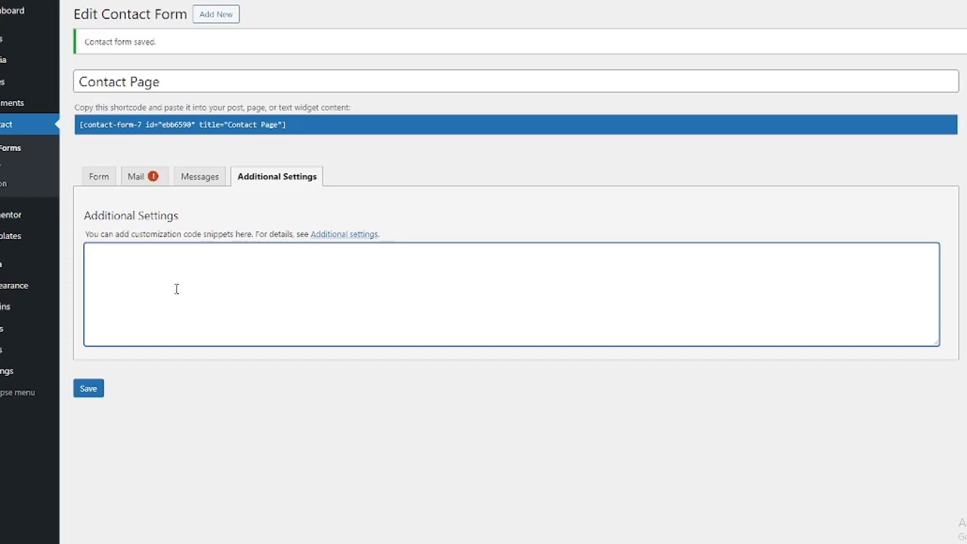
click(88, 388)
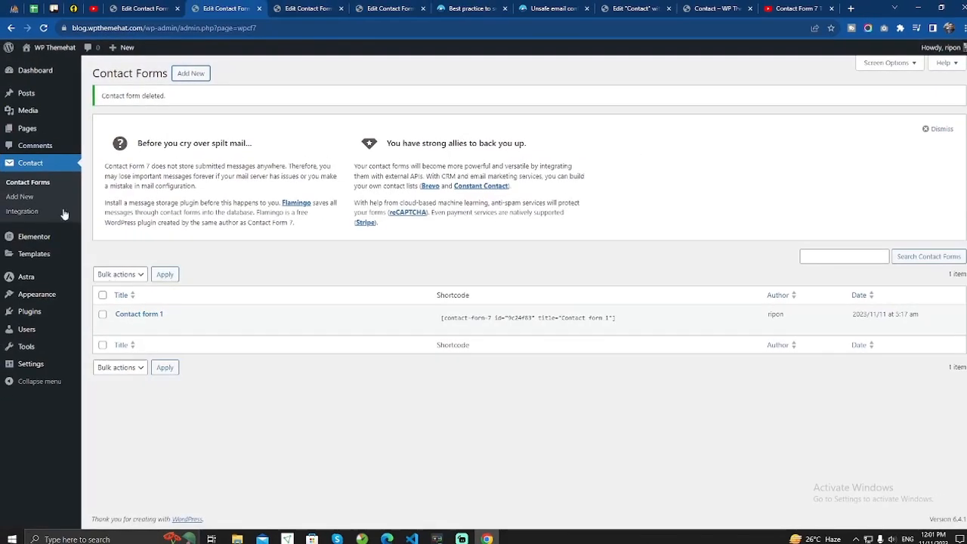
Open the Contact page from the Pages list in a new browser tab.
click(33, 128)
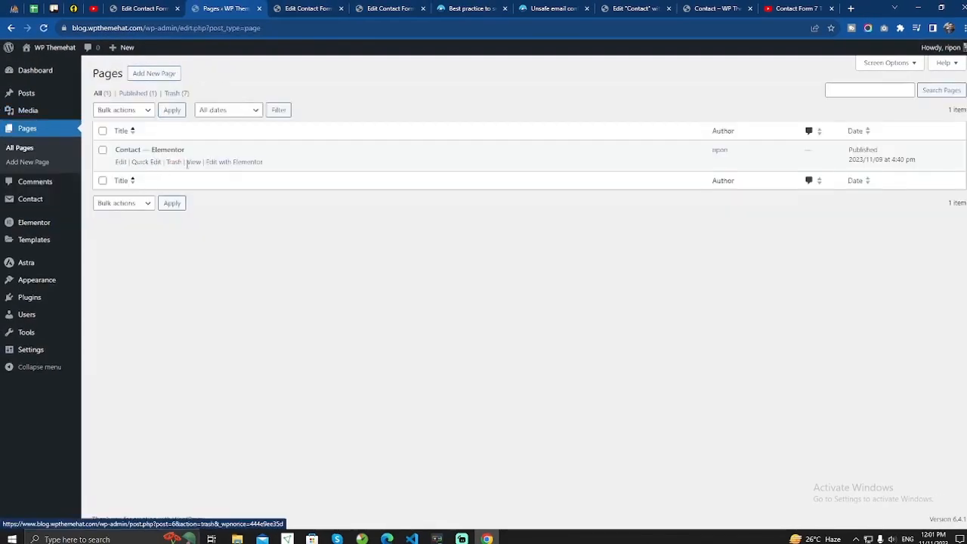
right_click(193, 163)
click(219, 169)
click(436, 9)
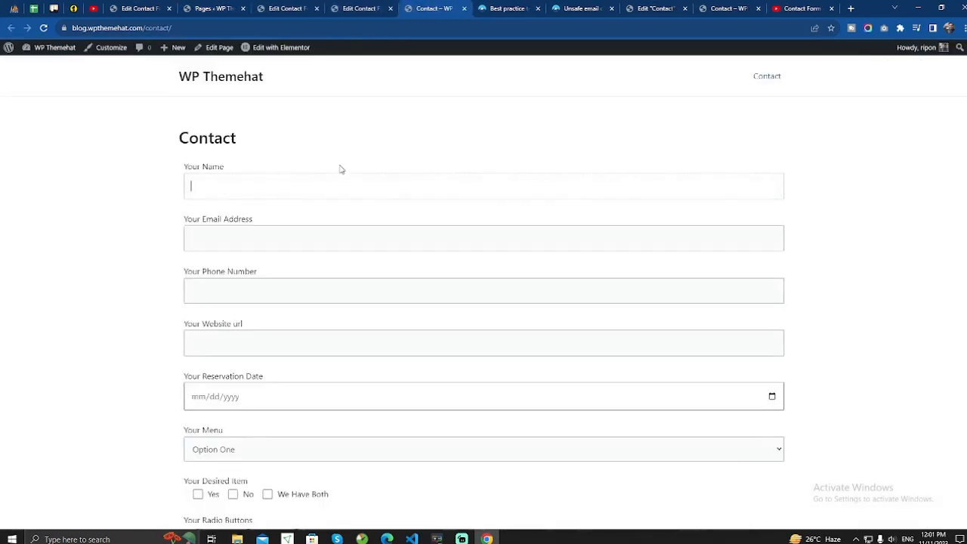
scroll(340, 169, down, 3)
scroll(340, 168, up, 3)
scroll(220, 188, down, 1)
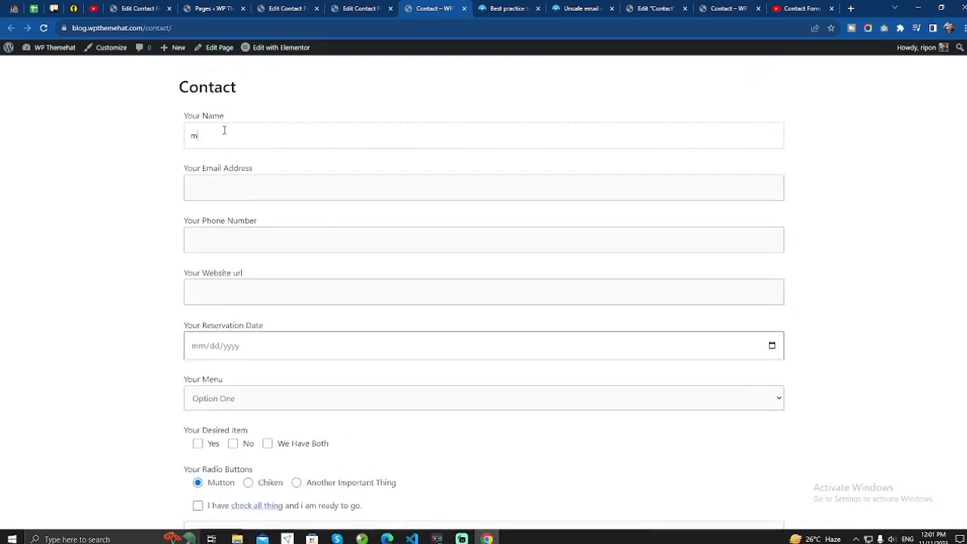
Fill in a test email address, a phone number and website 'theme.com'.
click(276, 193)
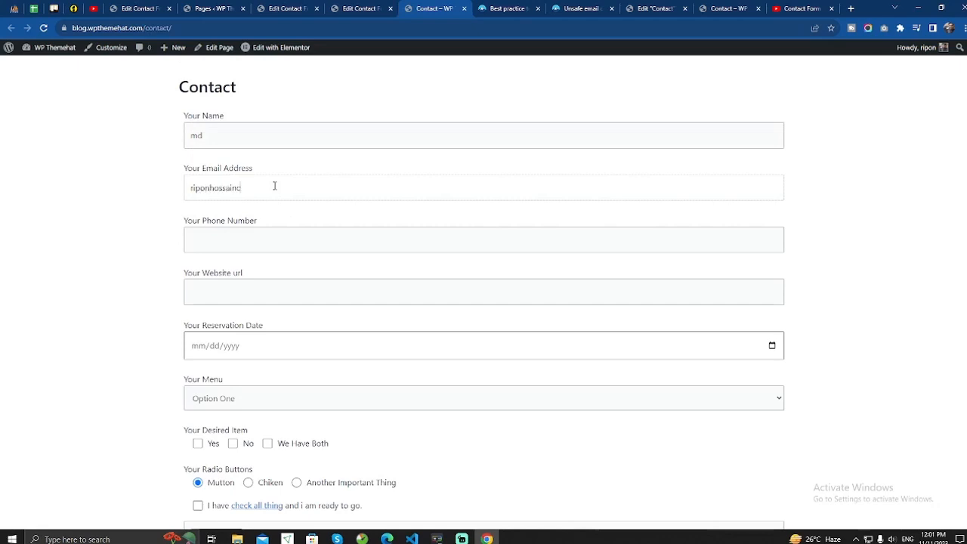
click(278, 240)
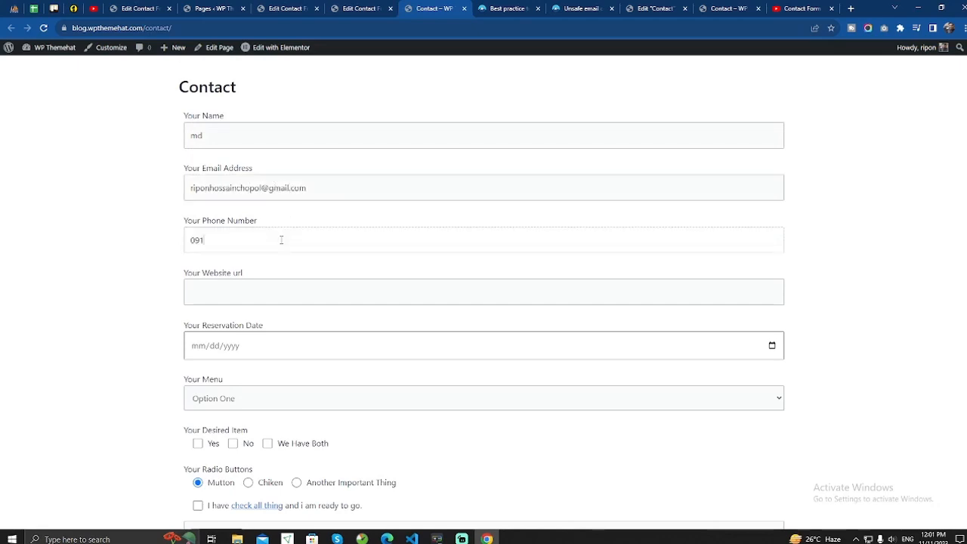
click(279, 297)
text(theme.com)
Set reservation date 2023-11-24, choose Option Two, tick Yes and accept the terms.
scroll(410, 282, down, 2)
click(393, 243)
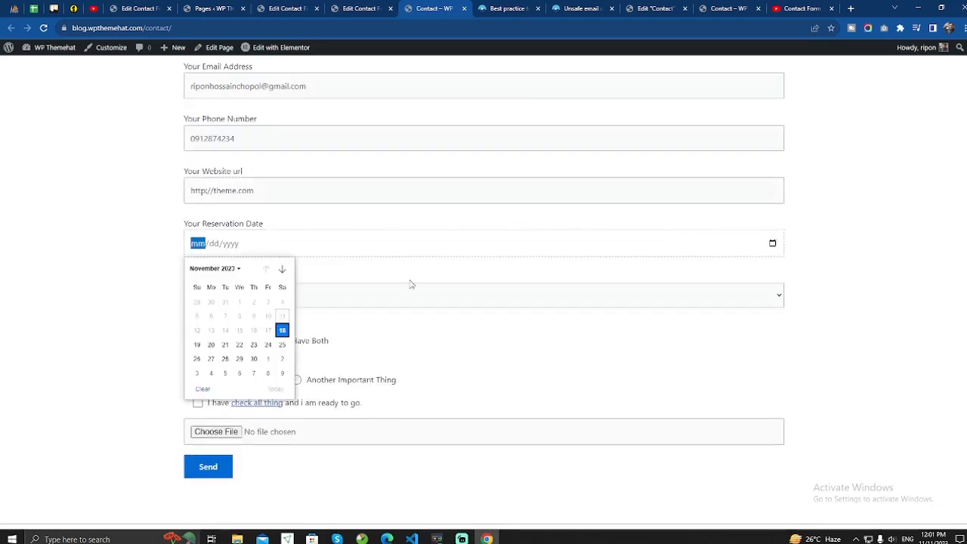
click(264, 357)
click(242, 296)
click(243, 328)
click(198, 341)
scroll(241, 363, down, 1)
click(198, 367)
click(208, 432)
Attach team-2-1.jpg and send the test submission.
click(216, 396)
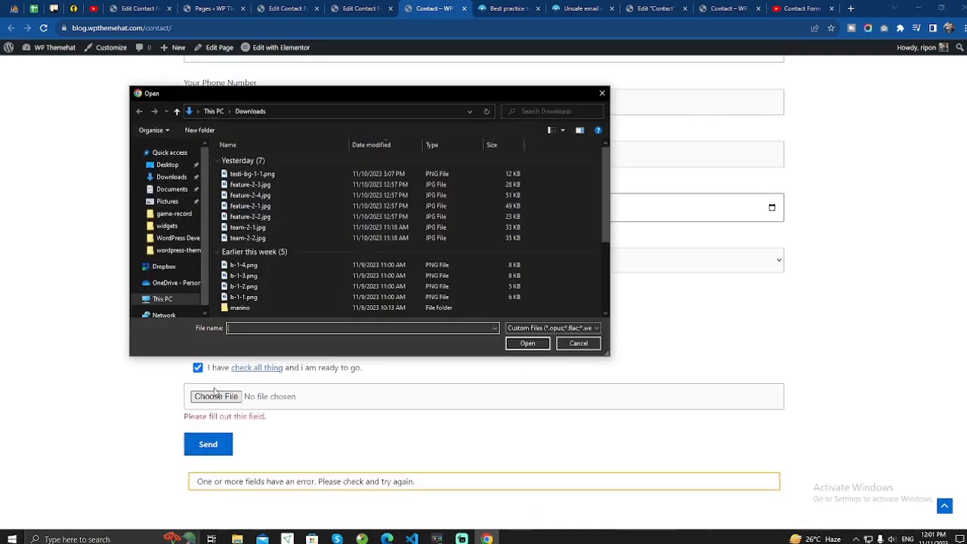
click(249, 230)
click(527, 343)
click(207, 432)
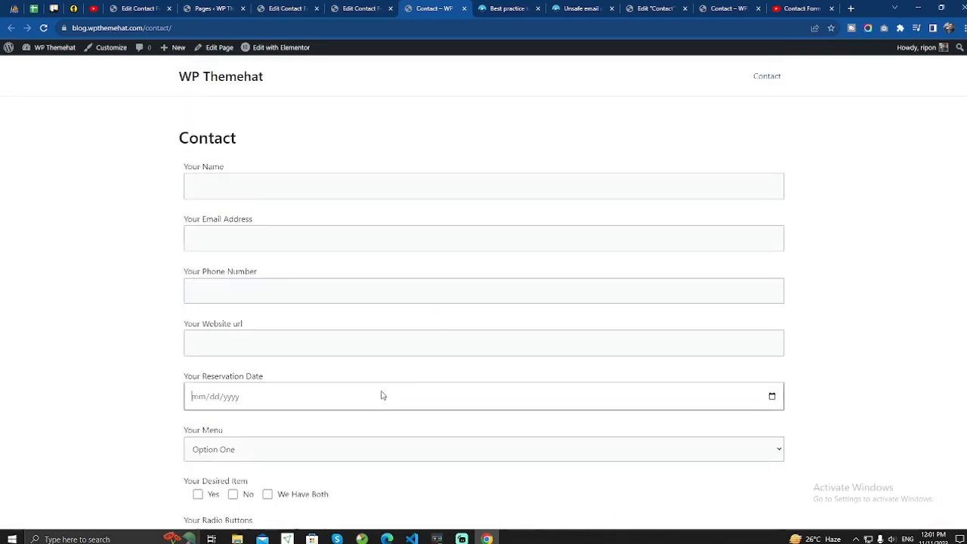
In Gmail, open the new receipt email from WP Themehat.
click(850, 9)
click(62, 43)
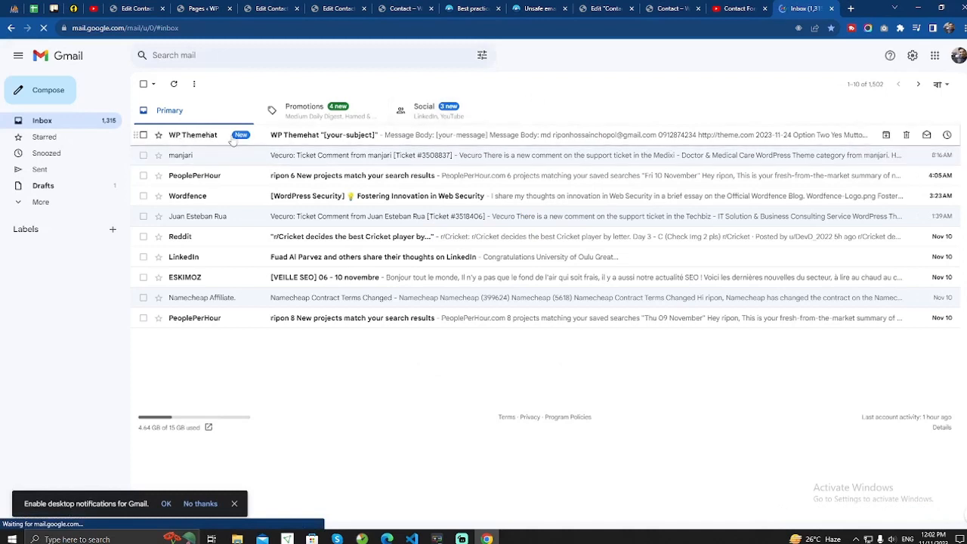
click(318, 136)
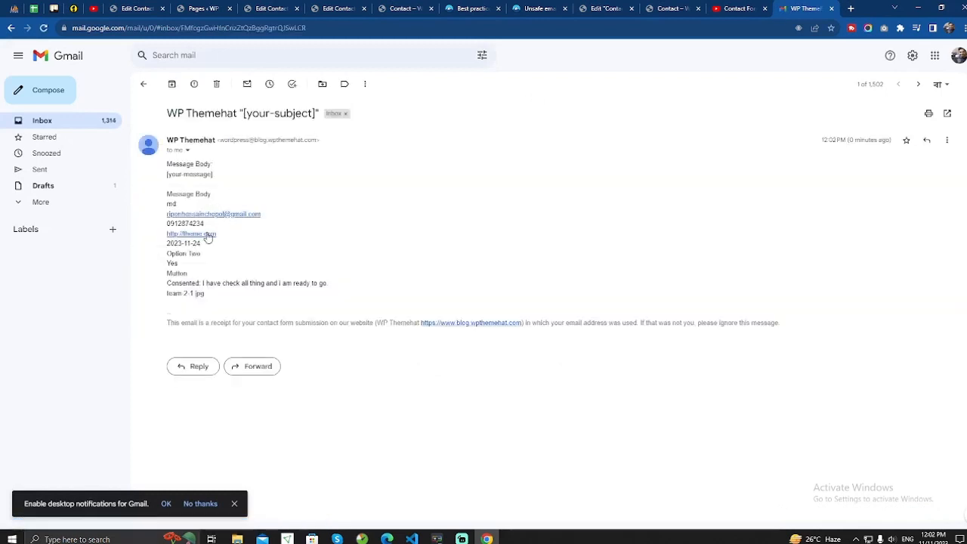